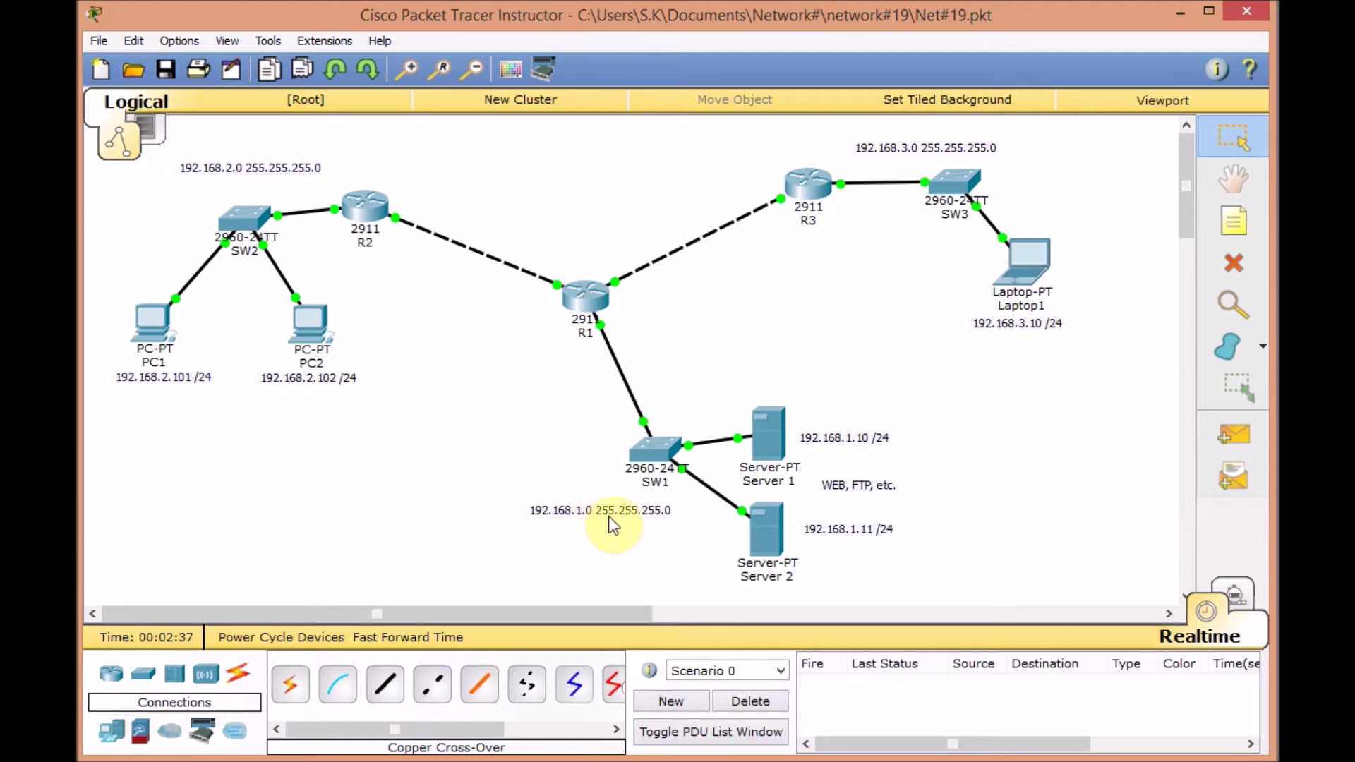
# Step: Enter privileged mode on R1 and list access list 10, which denies host 192.168.2.101 and permits any
pyautogui.click(582, 293)
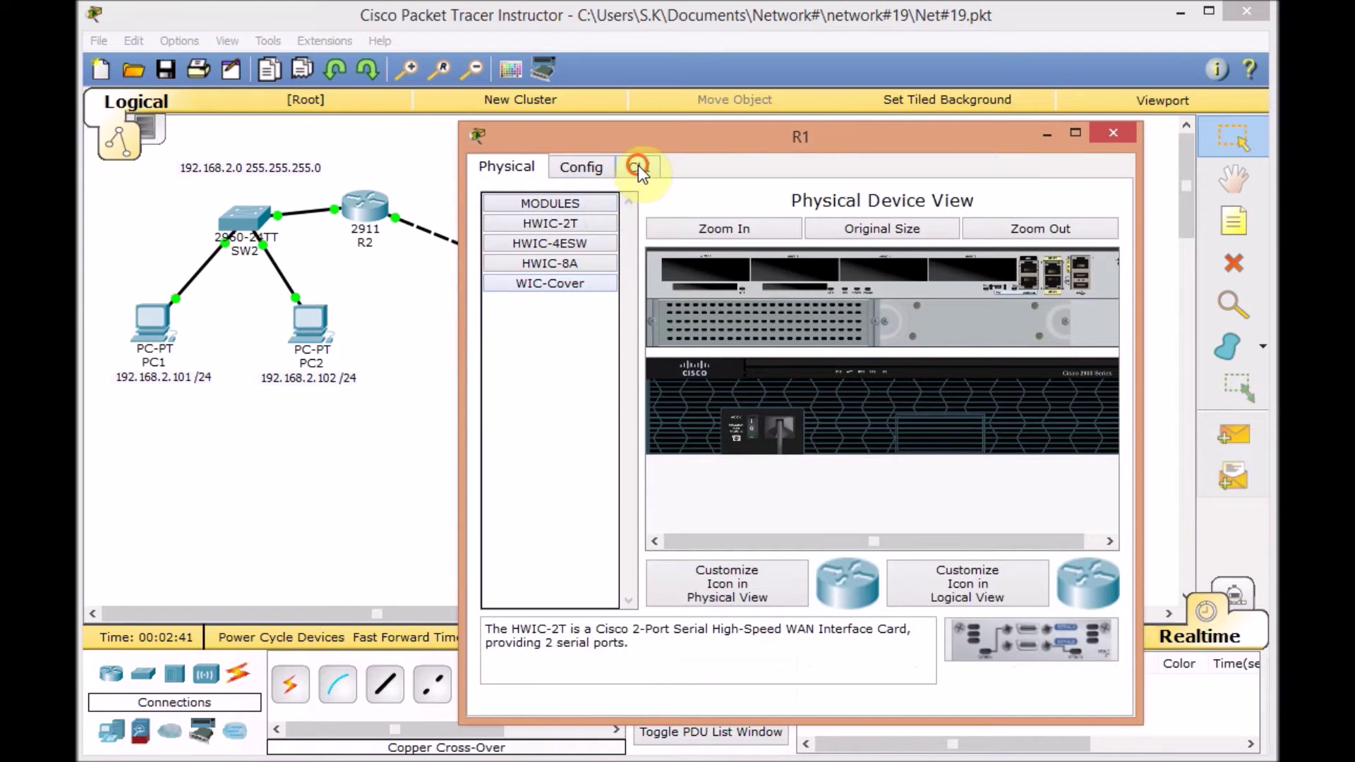
pyautogui.click(638, 167)
pyautogui.press('Return')
pyautogui.press('Return')
pyautogui.press('Return')
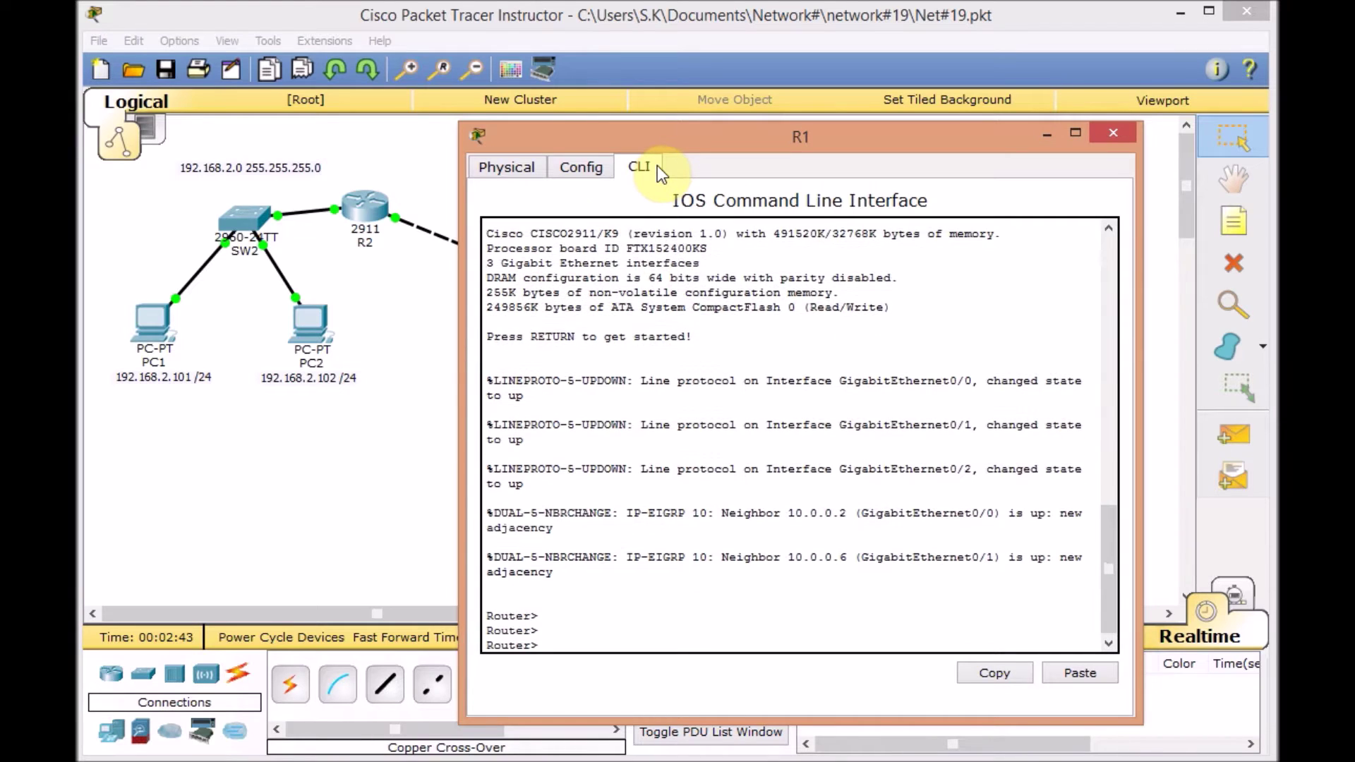
pyautogui.write('en')
pyautogui.press('Return')
pyautogui.press('Return')
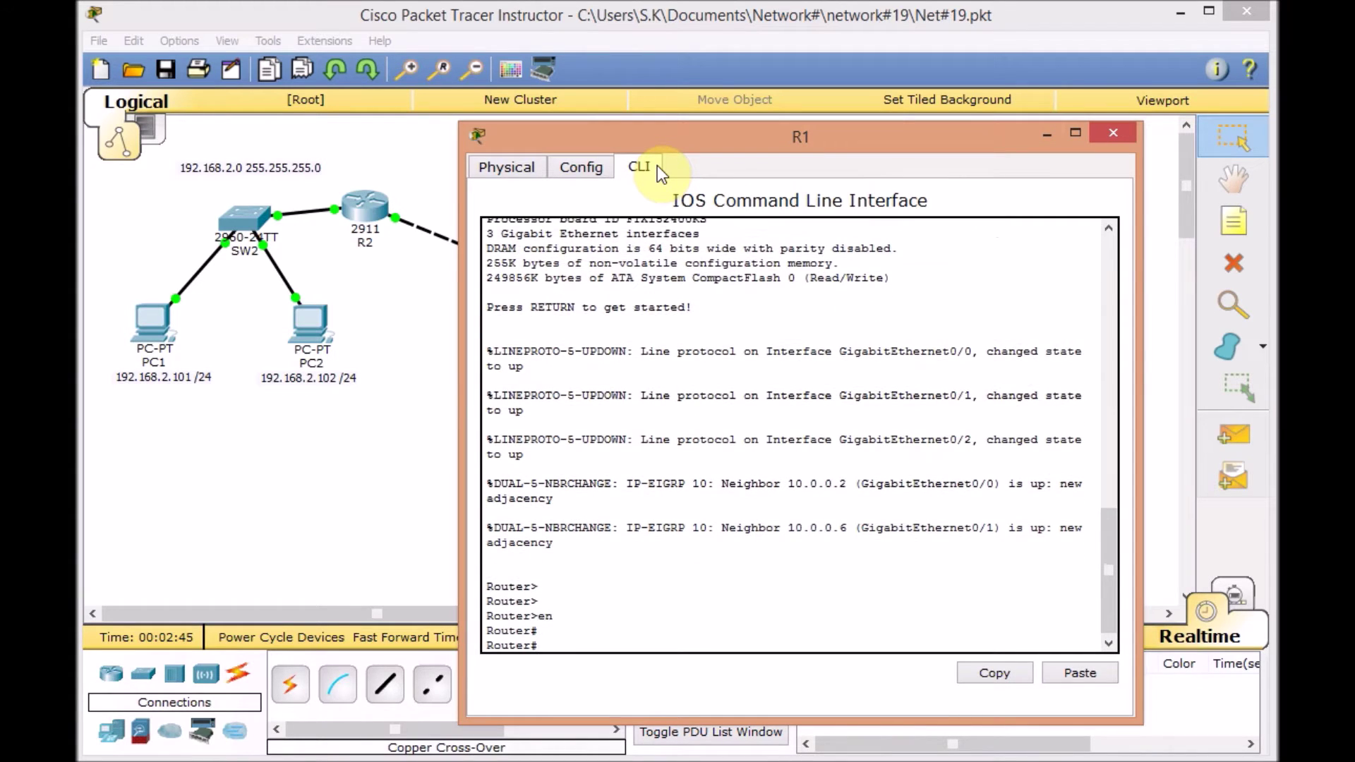
pyautogui.write('sh acc')
pyautogui.press('Tab')
pyautogui.press('Return')
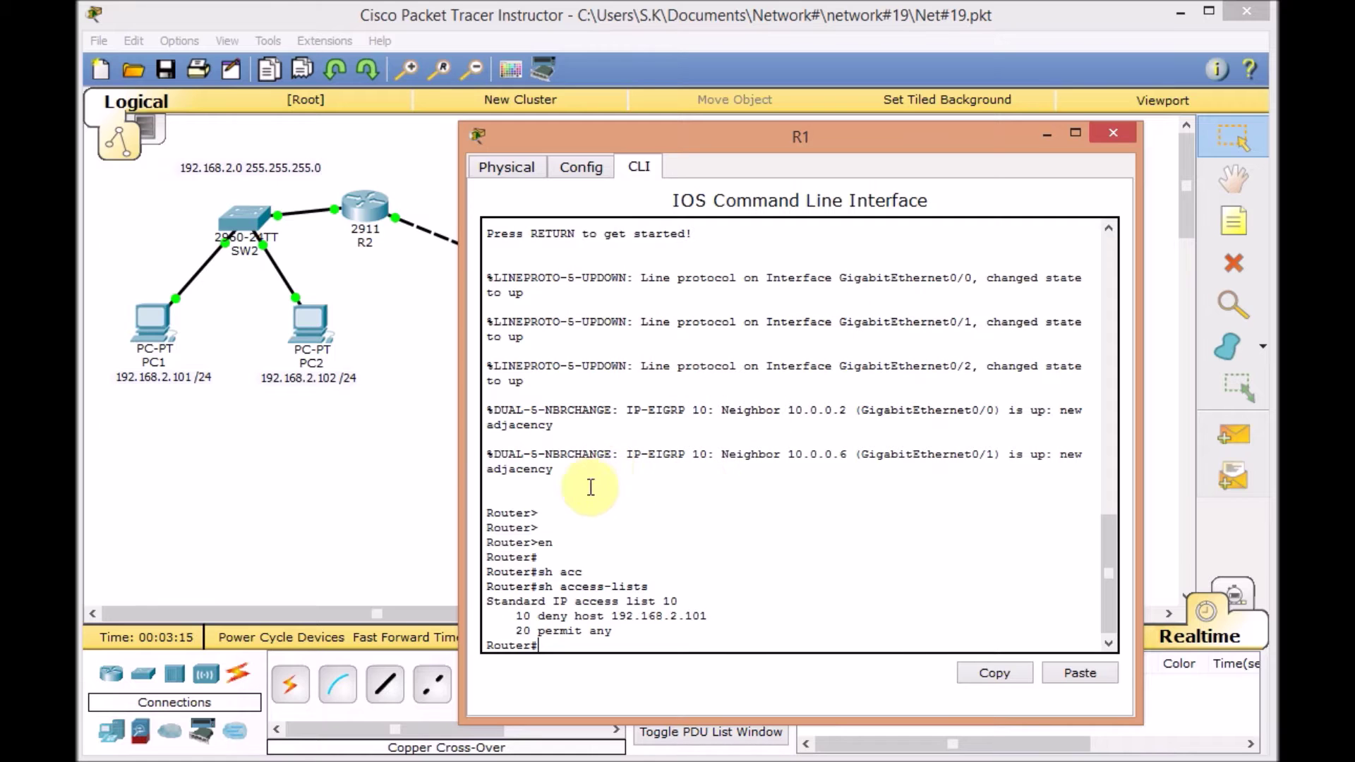
pyautogui.click(153, 333)
# Step: From PC1's command prompt, ping 192.168.1.10 and 192.168.1.11; both are unreachable
pyautogui.click(671, 169)
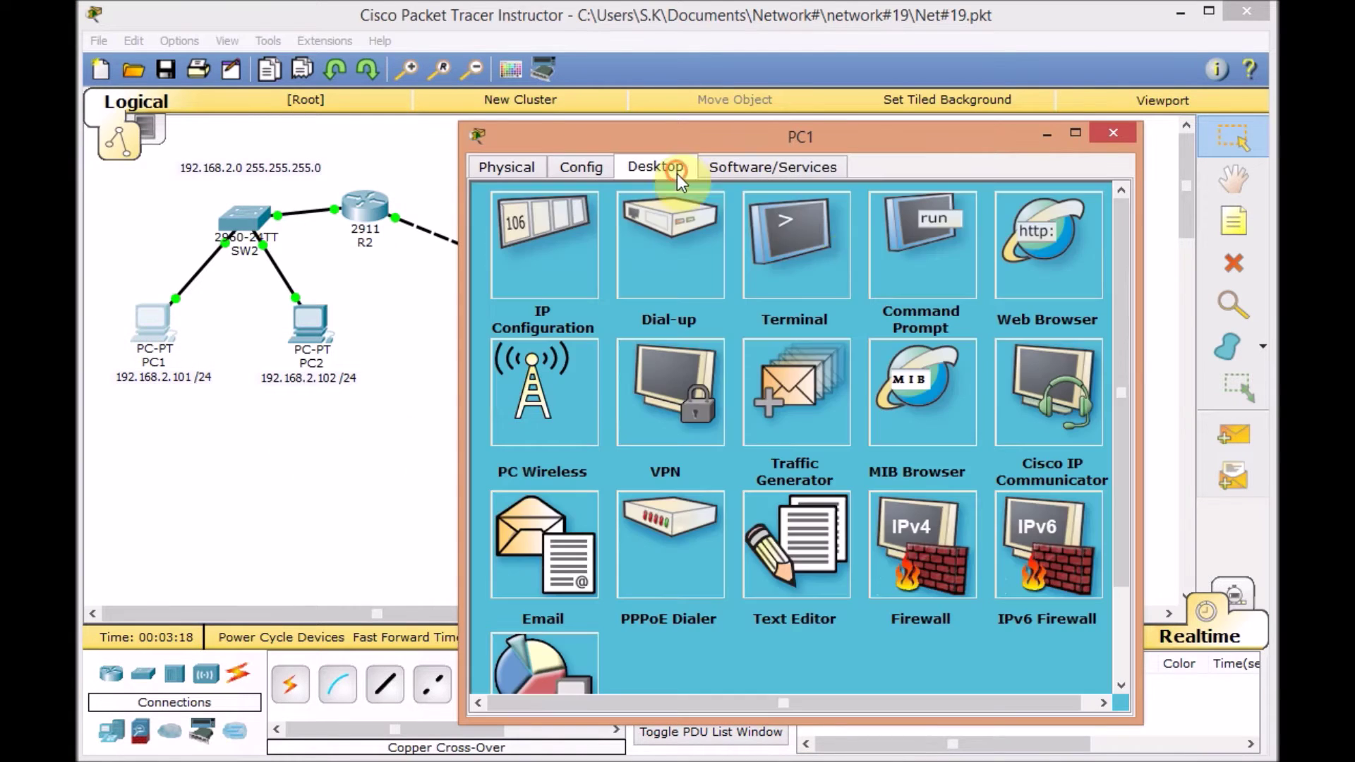
pyautogui.click(904, 250)
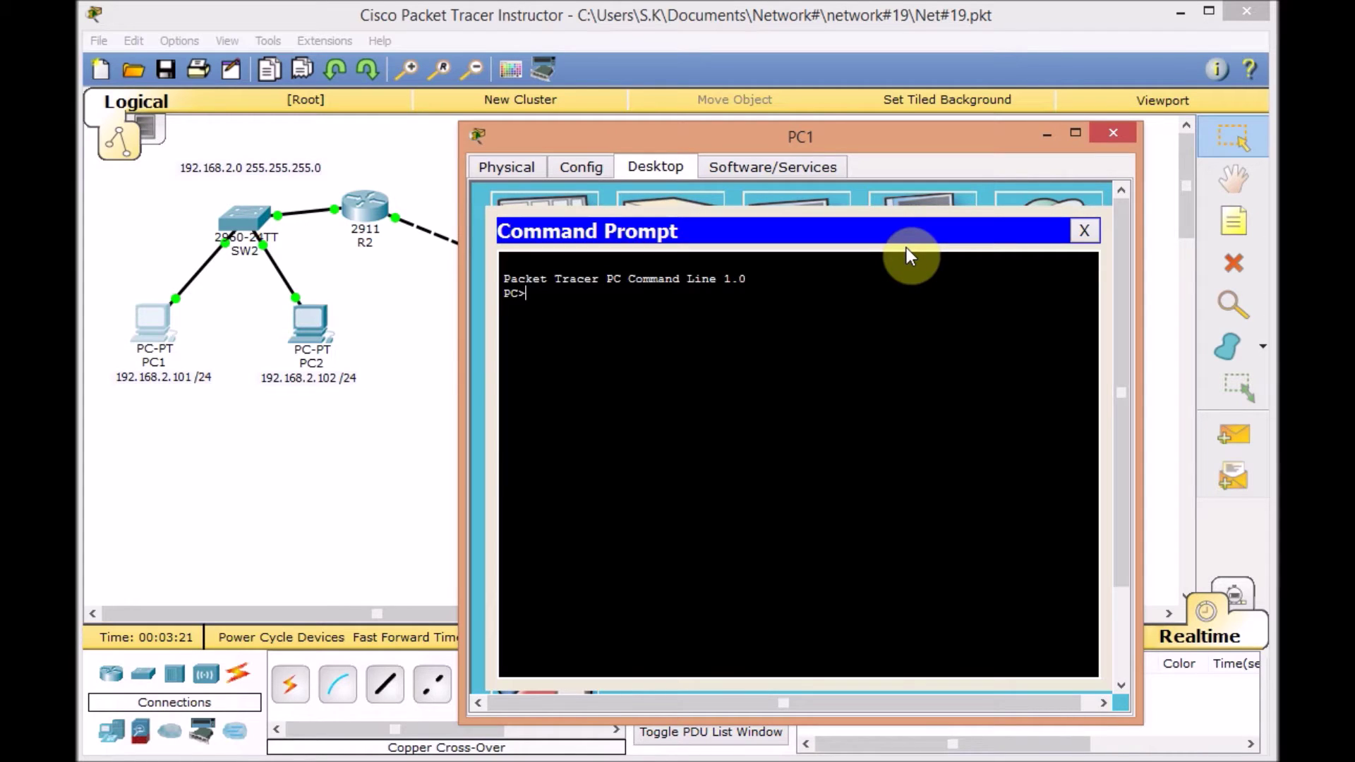
pyautogui.write('ping 192.168.1.10')
pyautogui.press('Return')
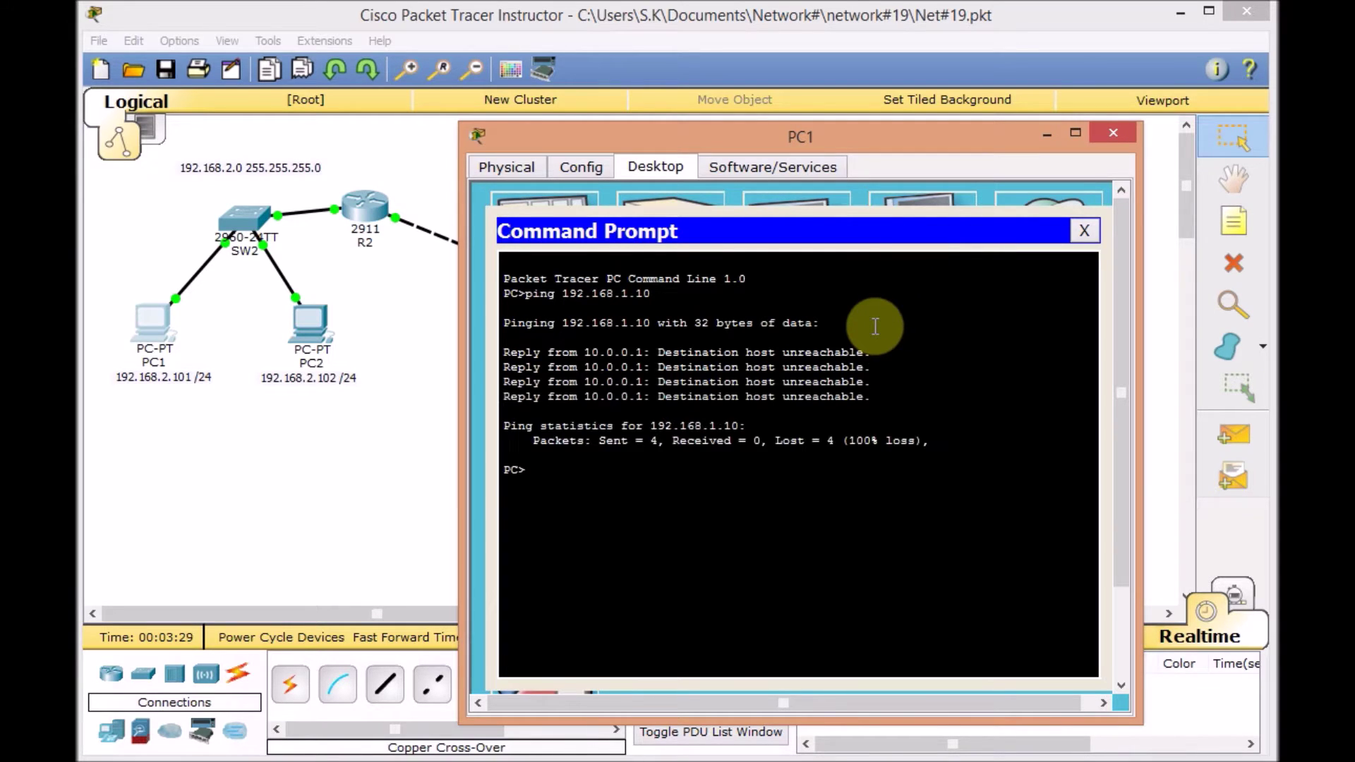
pyautogui.press('Up')
pyautogui.press('BackSpace')
pyautogui.write('192.168.1.11')
pyautogui.press('Return')
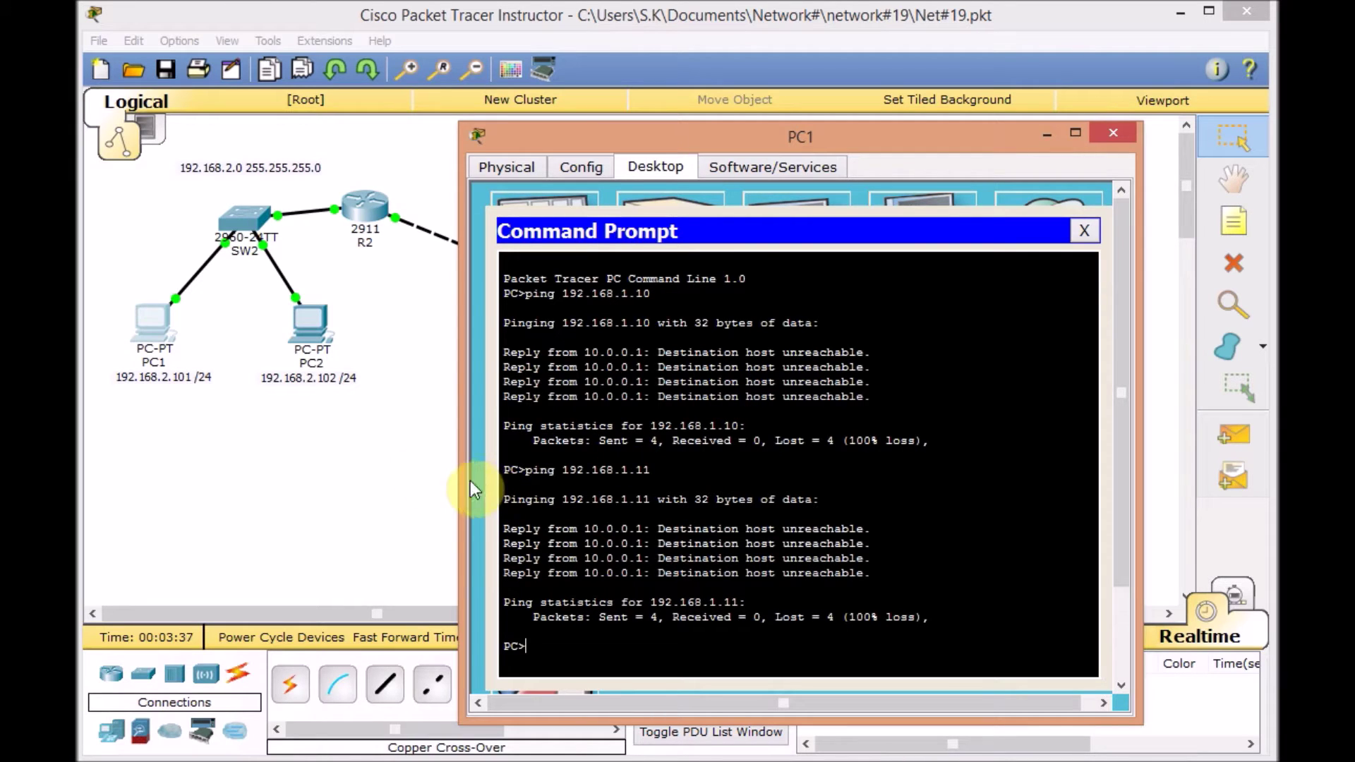
pyautogui.click(414, 481)
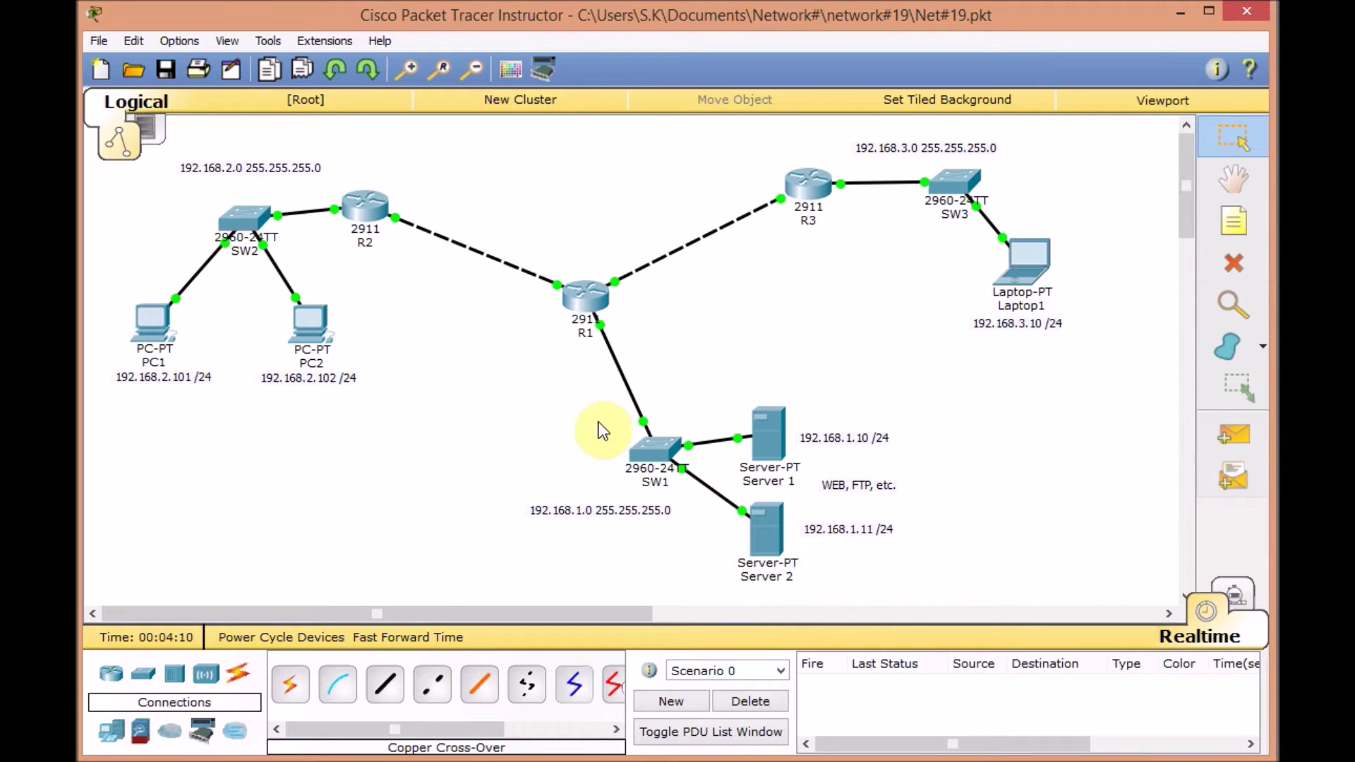
# Step: In global configuration mode, delete access list 10 and confirm no access lists remain
pyautogui.click(578, 298)
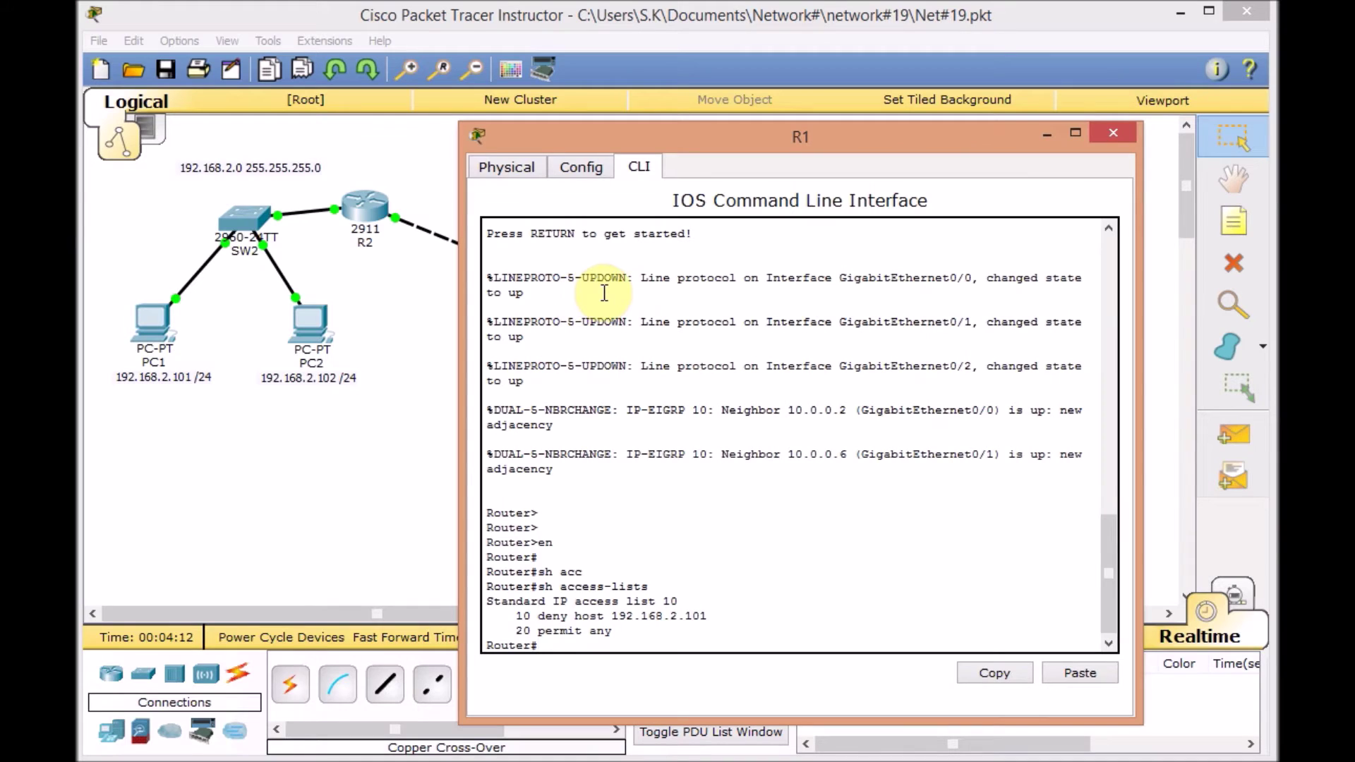
pyautogui.press('Return')
pyautogui.press('Return')
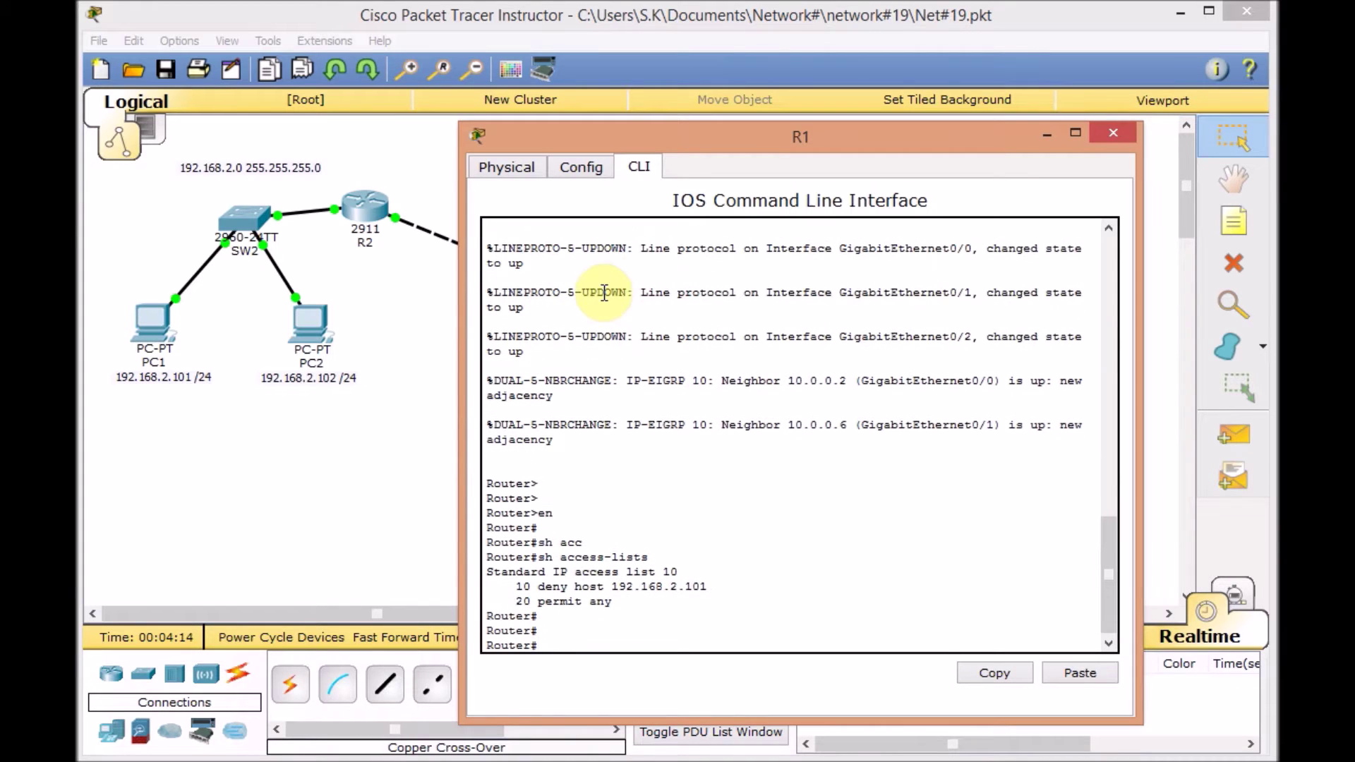
pyautogui.write('conf t')
pyautogui.press('Return')
pyautogui.write('no ')
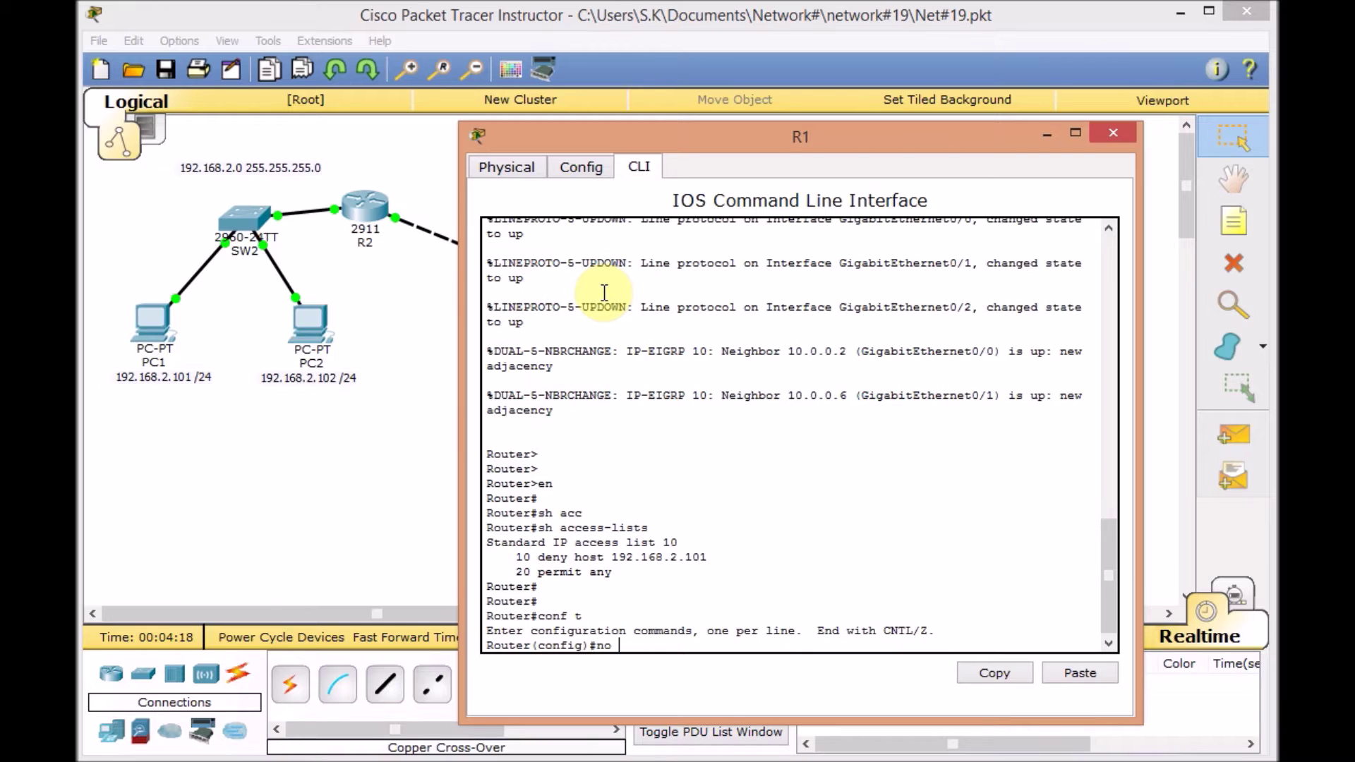
pyautogui.write('acc')
pyautogui.press('Tab')
pyautogui.write('10')
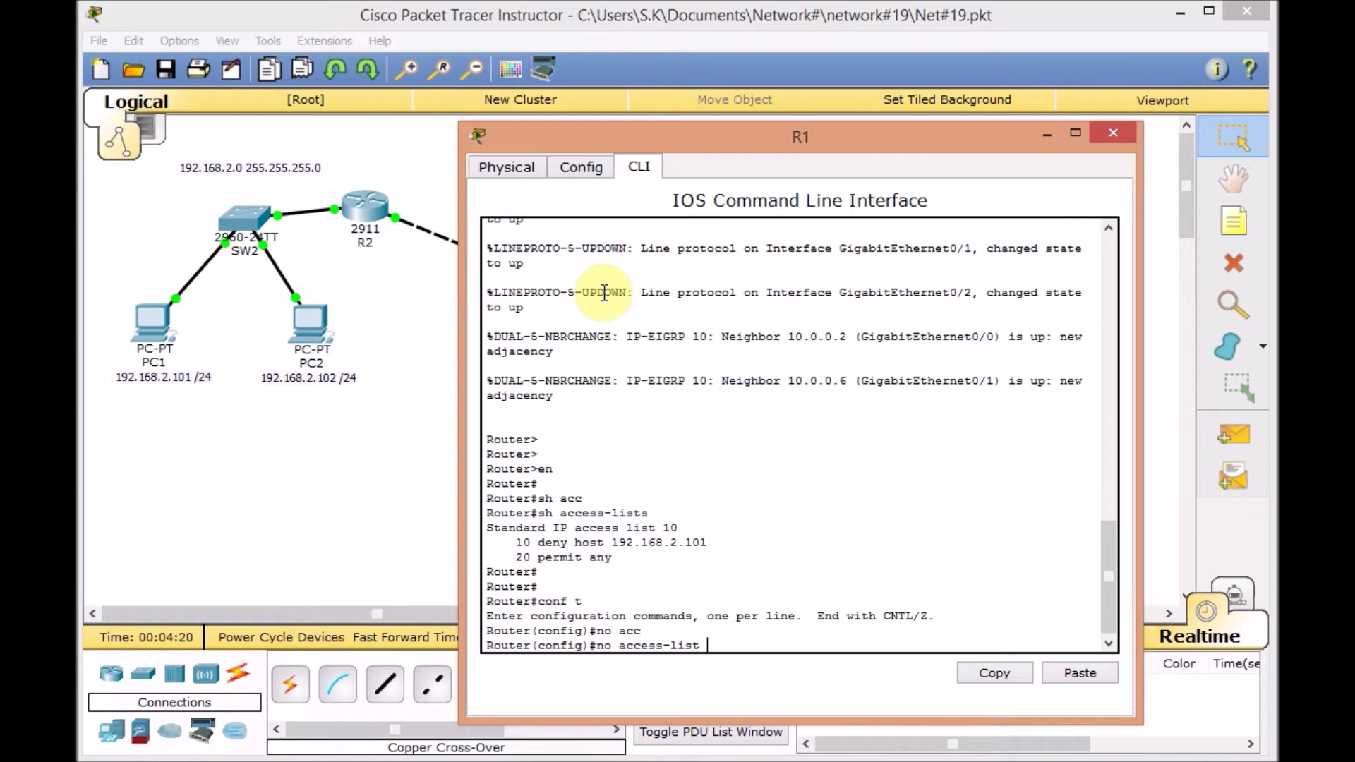
pyautogui.press('Return')
pyautogui.write('do s')
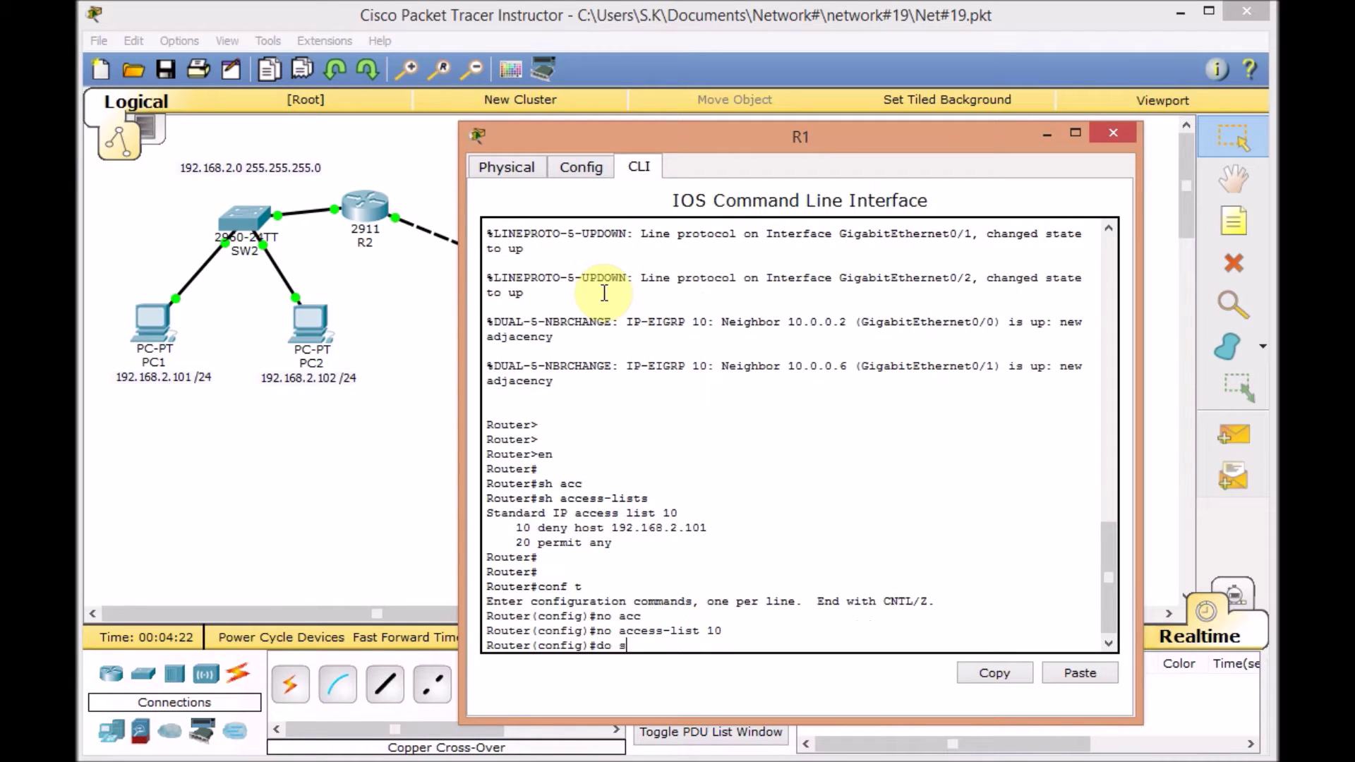
pyautogui.write('h acc')
pyautogui.press('Tab')
pyautogui.press('Return')
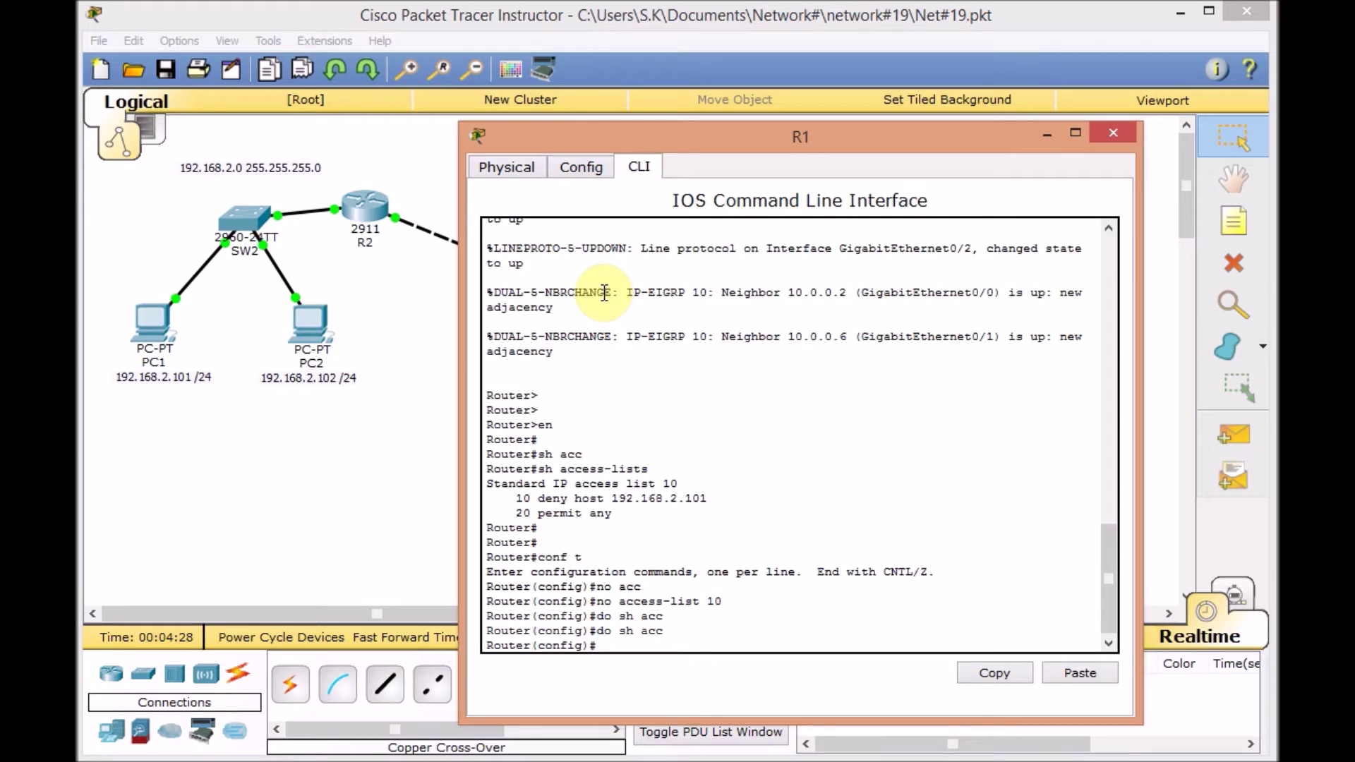
# Step: Use ? help to explore the access-list syntax and the options for extended list 110
pyautogui.write('ig)#acc')
pyautogui.press('Tab')
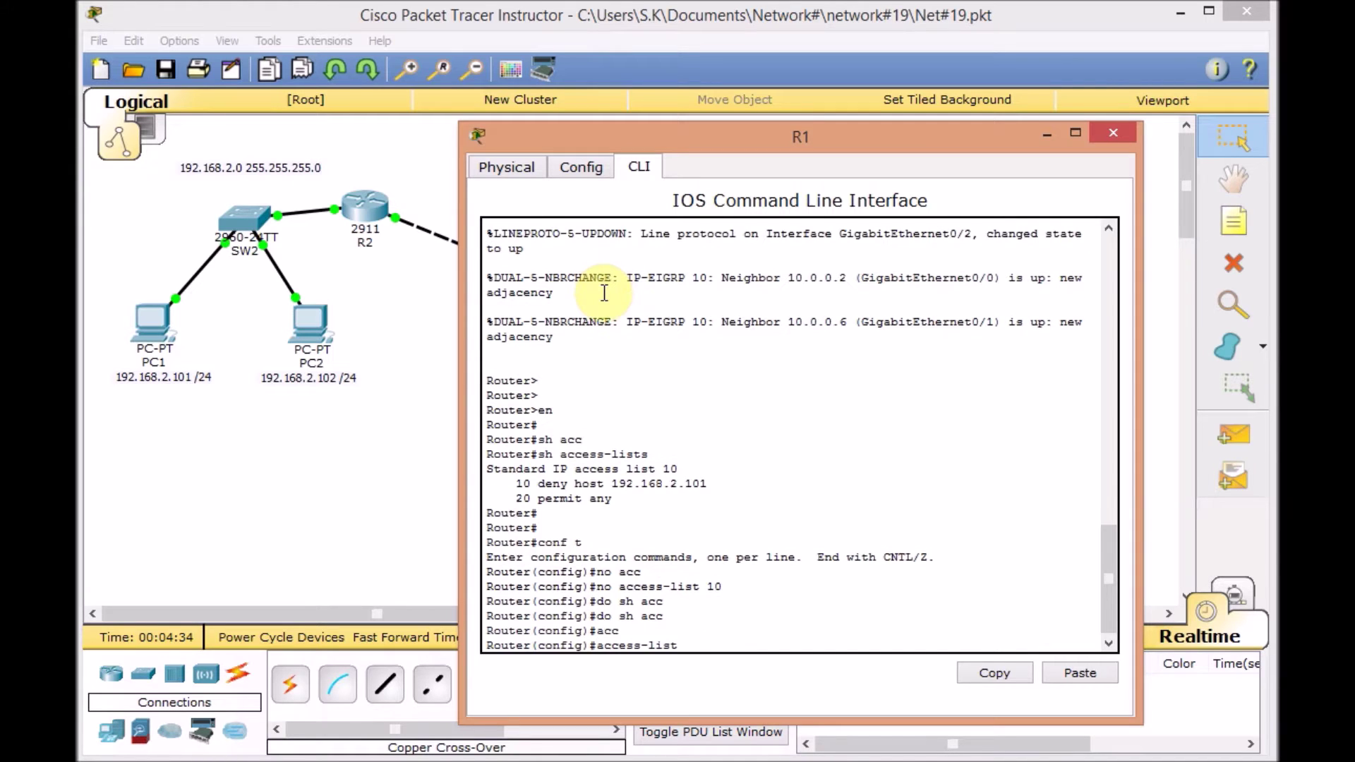
pyautogui.write('?')
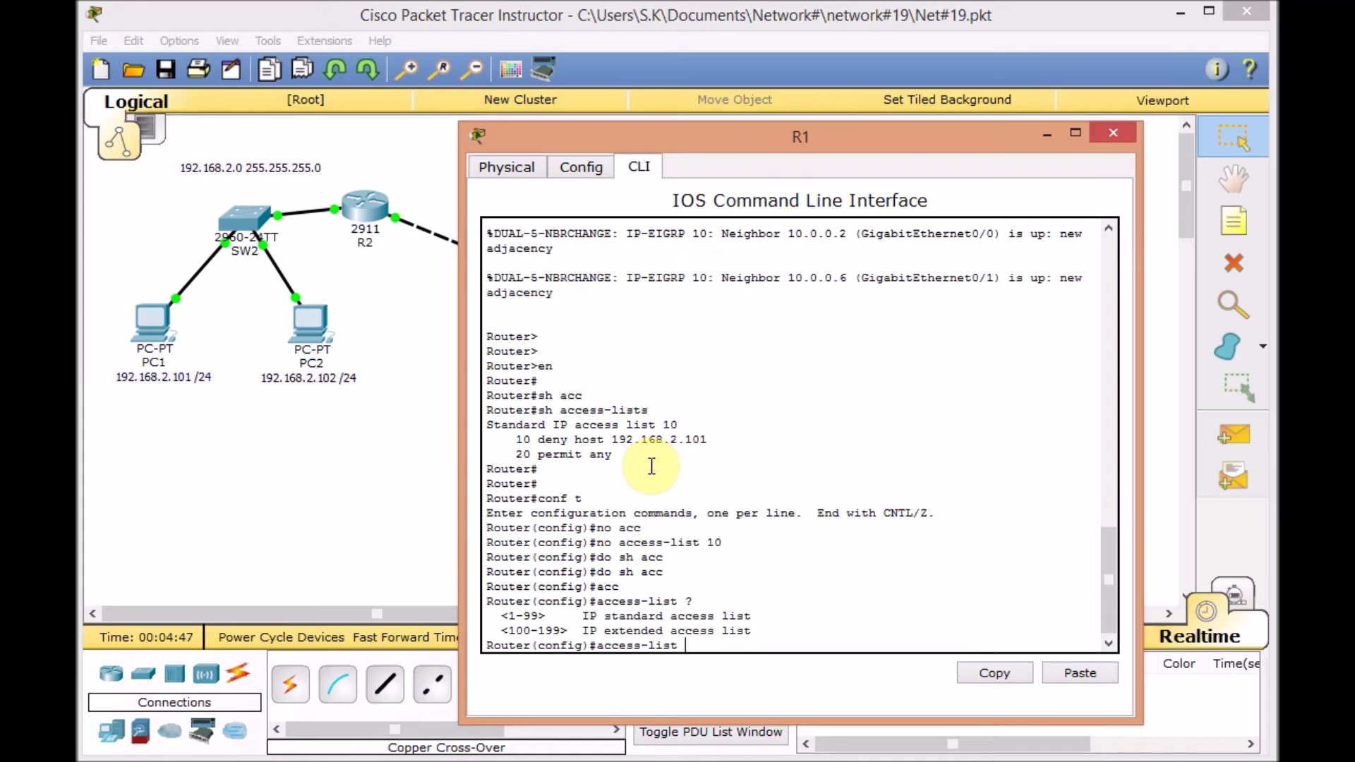
pyautogui.write('110 ?')
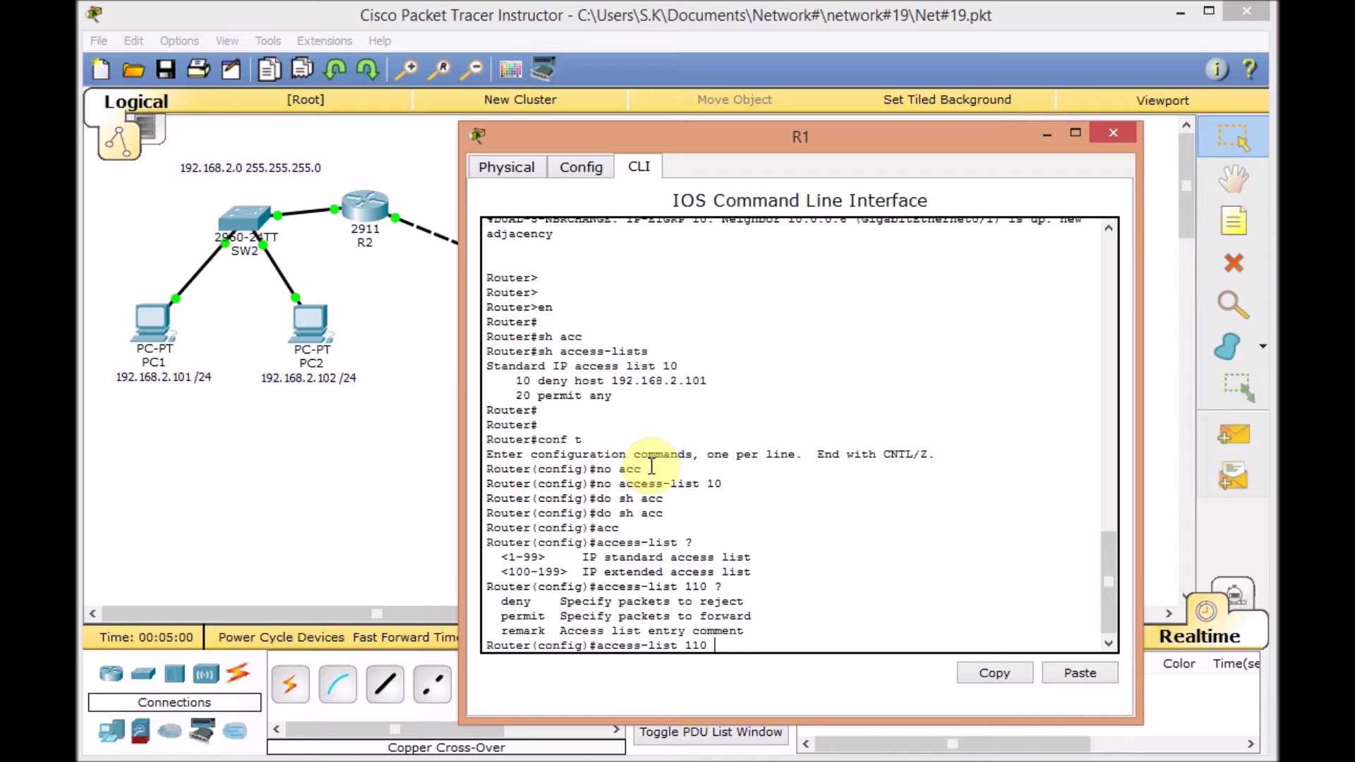
# Step: Add 'access-list 110 deny ip 192.168.2.0 0.0.0.255 host 192.168.1.11' on R1, checking options with ?
pyautogui.write('den')
pyautogui.press('Tab')
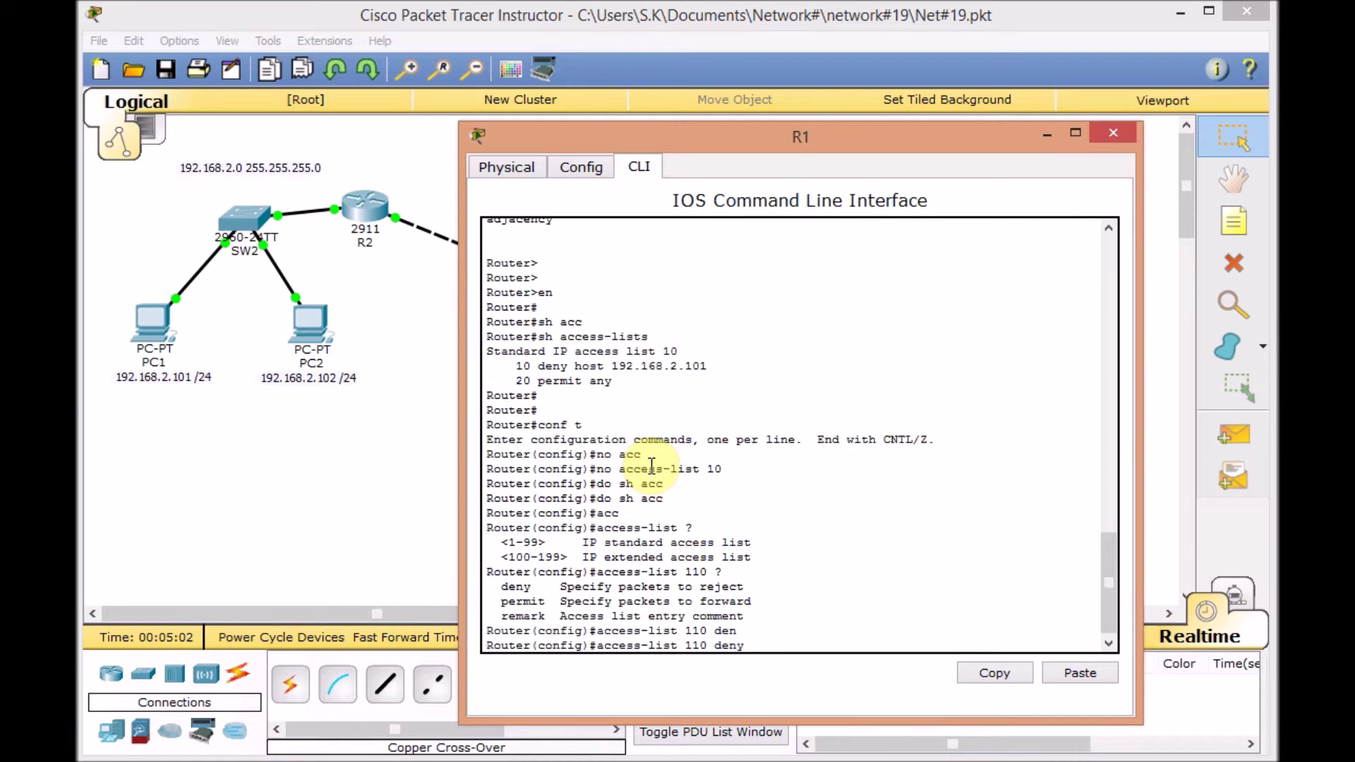
pyautogui.write('?')
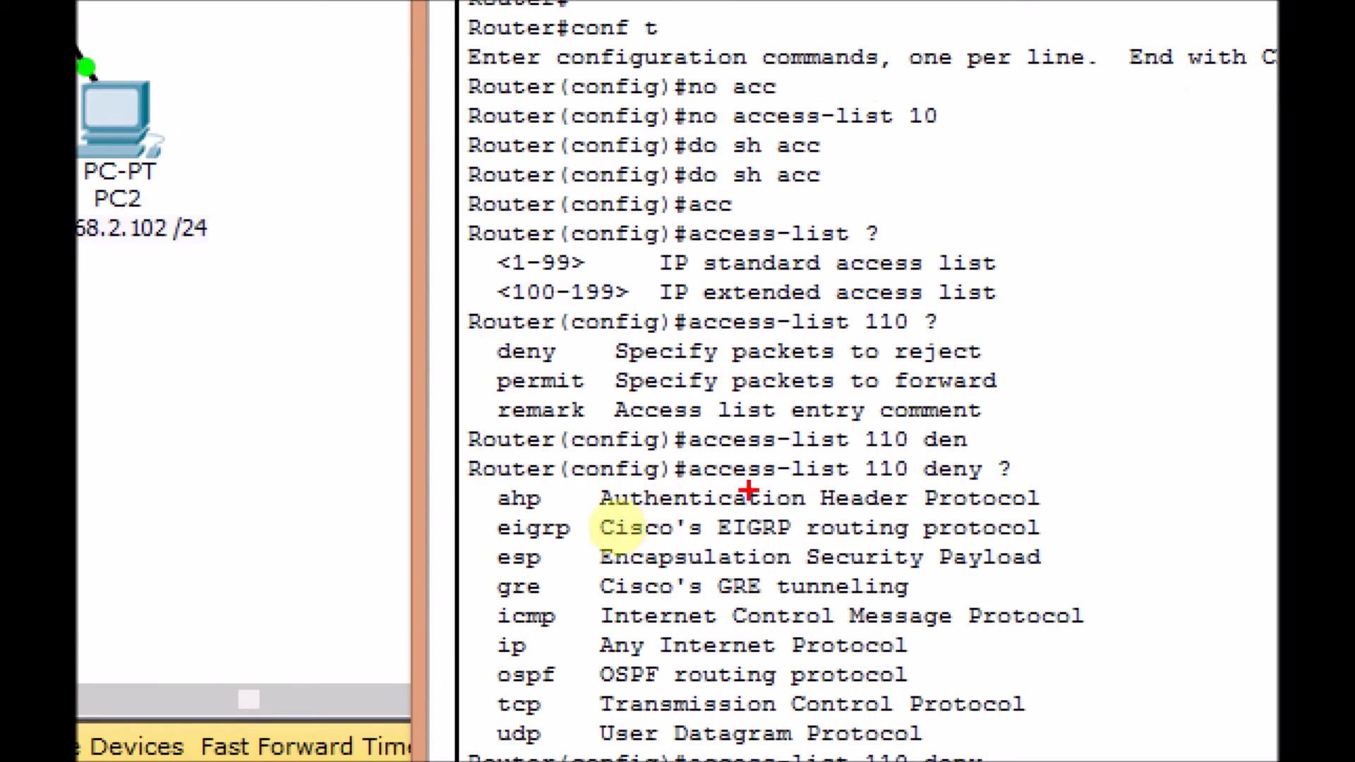
pyautogui.moveTo(483, 494)
pyautogui.mouseDown()
pyautogui.moveTo(472, 740)
pyautogui.moveTo(570, 737)
pyautogui.moveTo(596, 663)
pyautogui.moveTo(604, 517)
pyautogui.moveTo(548, 478)
pyautogui.moveTo(483, 492)
pyautogui.mouseUp()
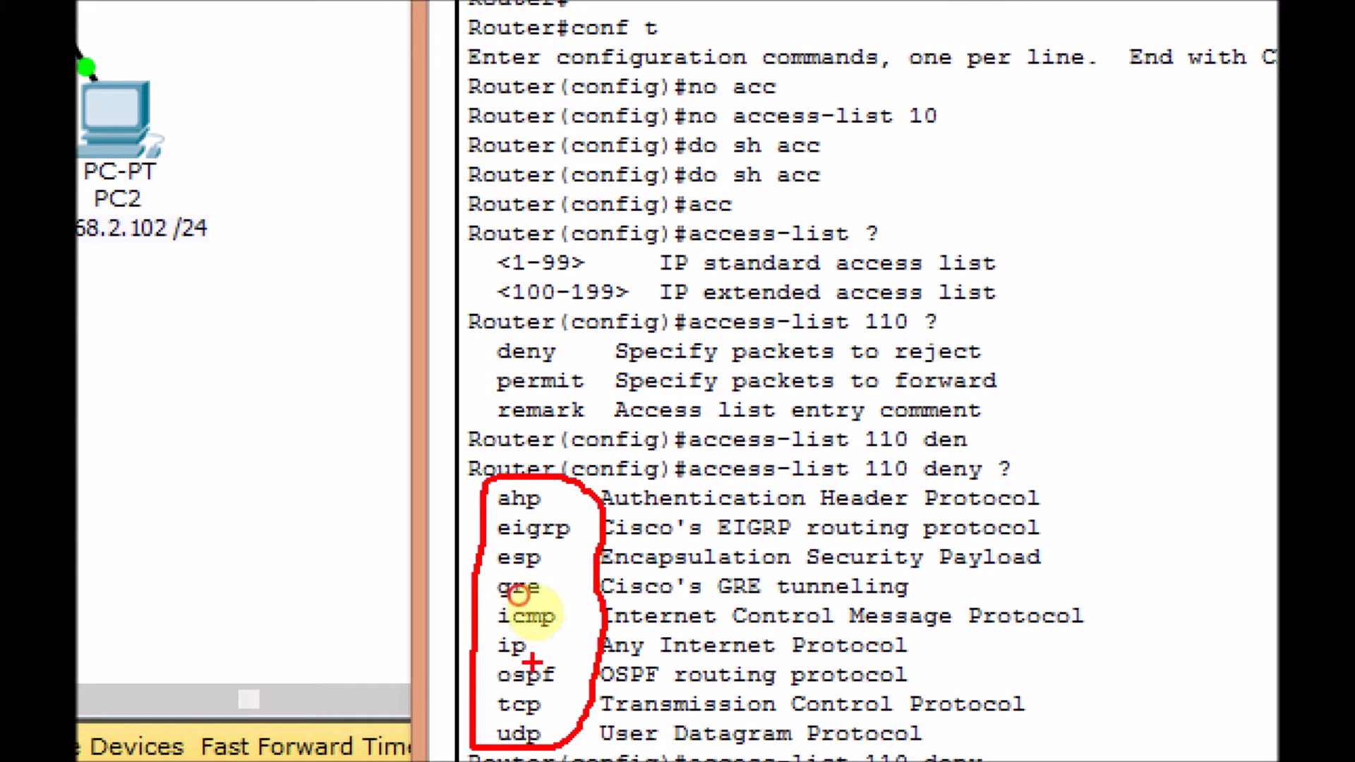
pyautogui.moveTo(484, 662); pyautogui.dragTo(533, 664)
pyautogui.moveTo(499, 721); pyautogui.dragTo(555, 719)
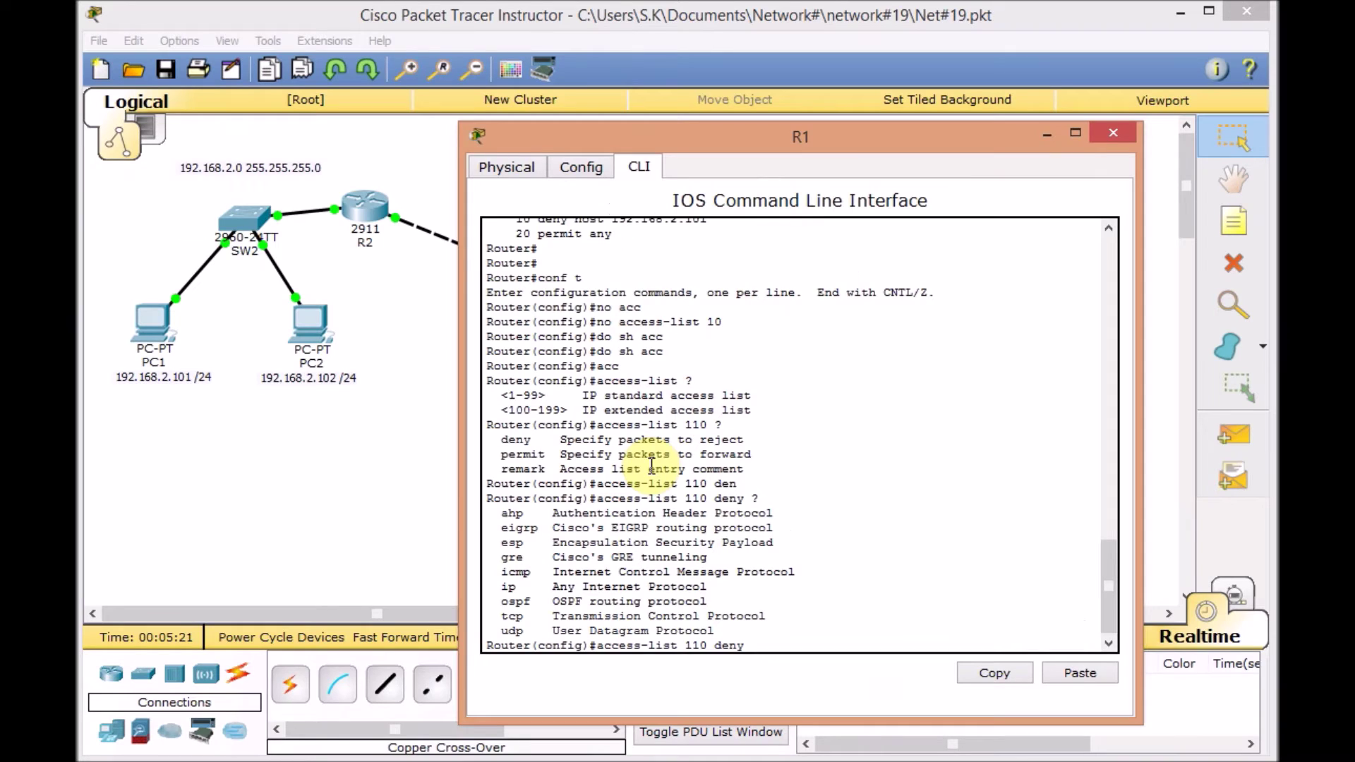
pyautogui.write('i')
pyautogui.write('p')
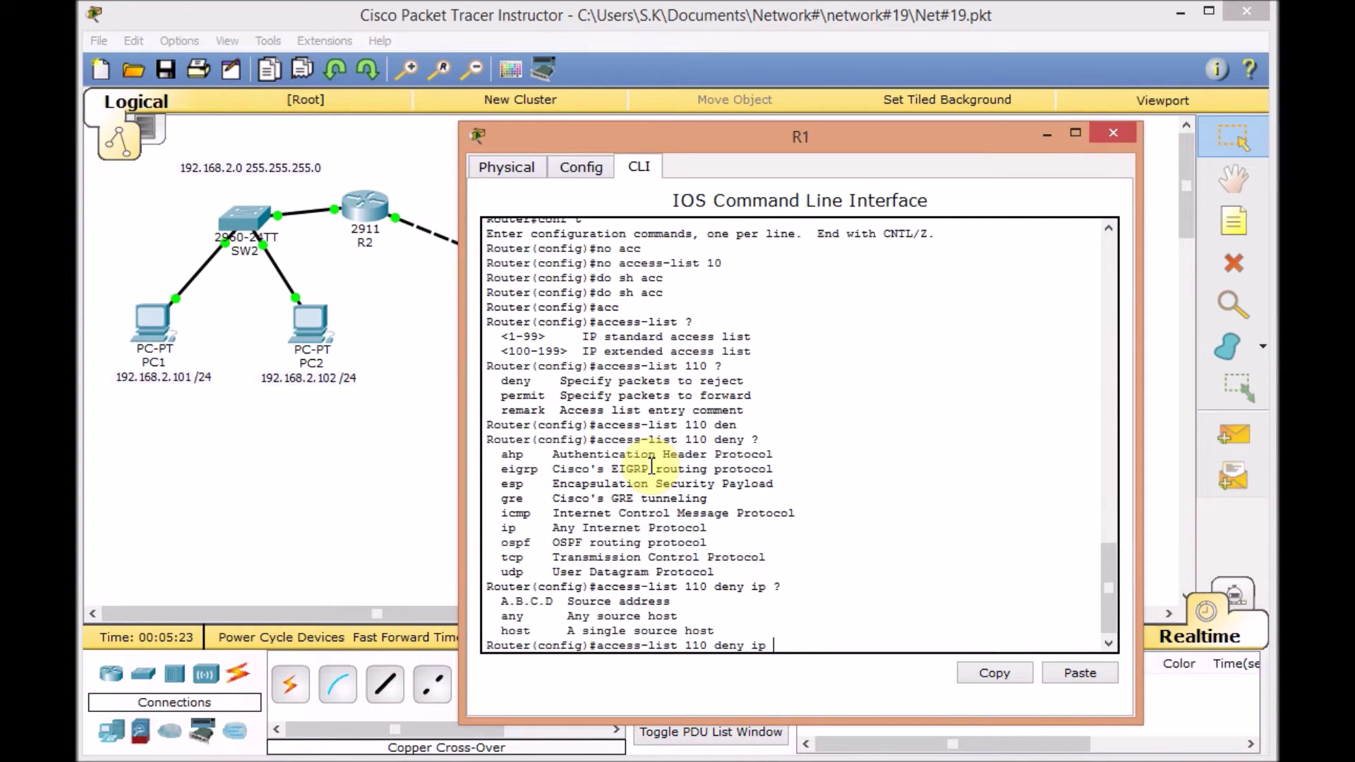
pyautogui.write('?192.168.2.0 ?')
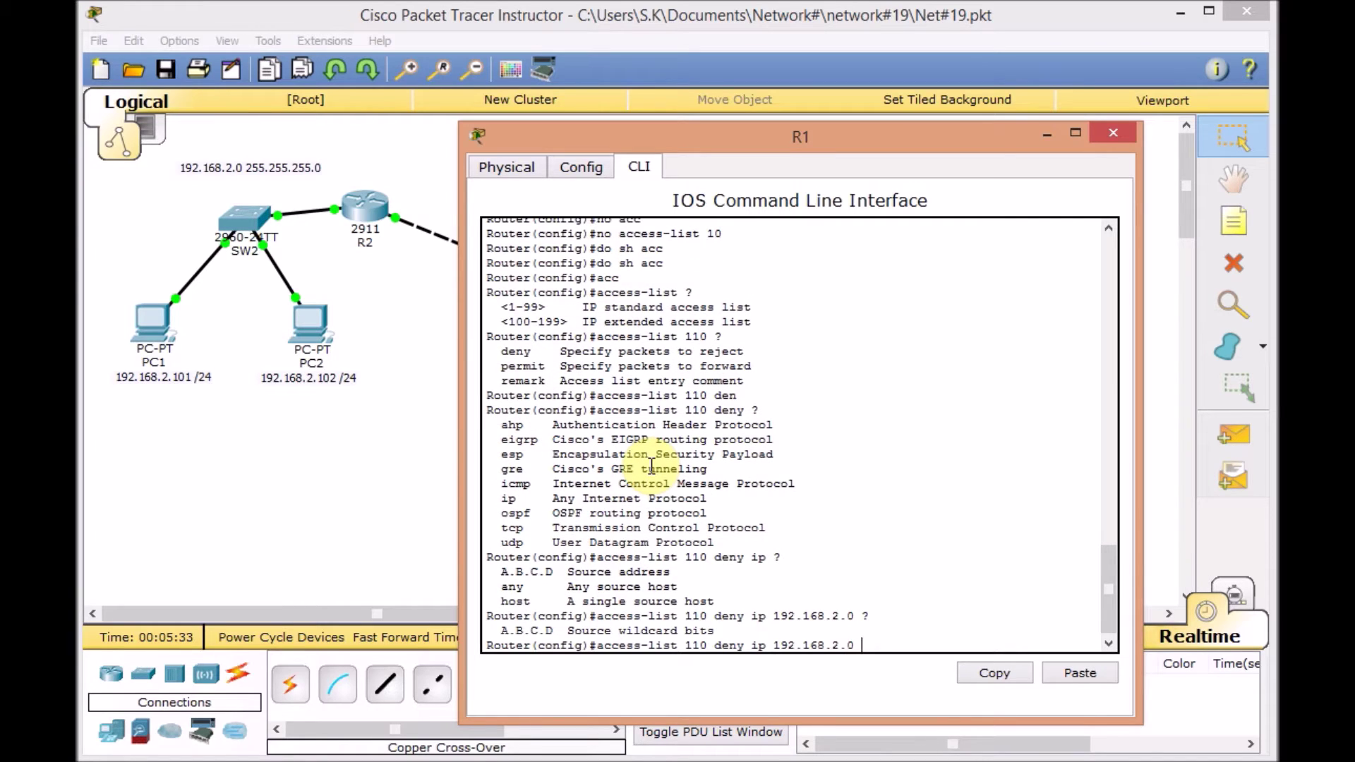
pyautogui.write('0.0.0.255')
pyautogui.write('?')
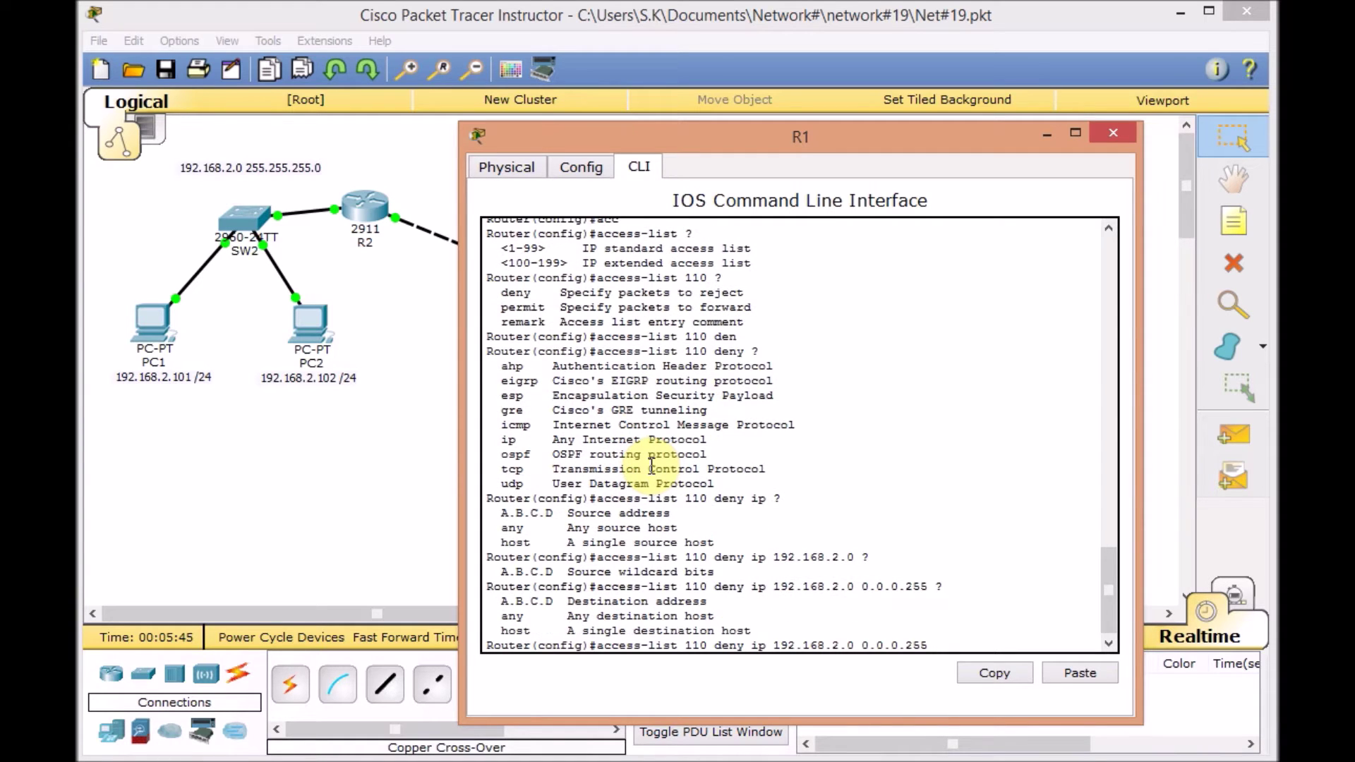
pyautogui.write('host')
pyautogui.press('Tab')
pyautogui.write('?')
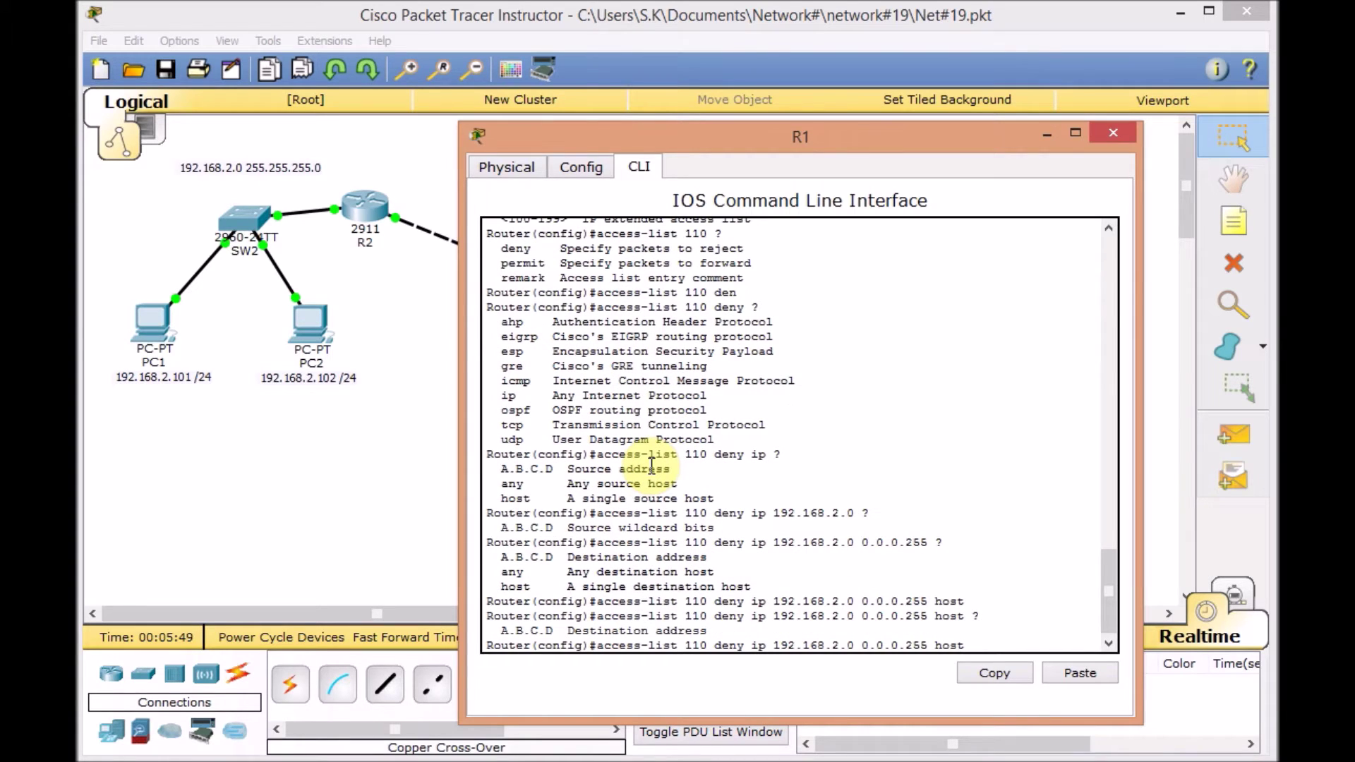
pyautogui.write('192.168.1.11')
pyautogui.press('Return')
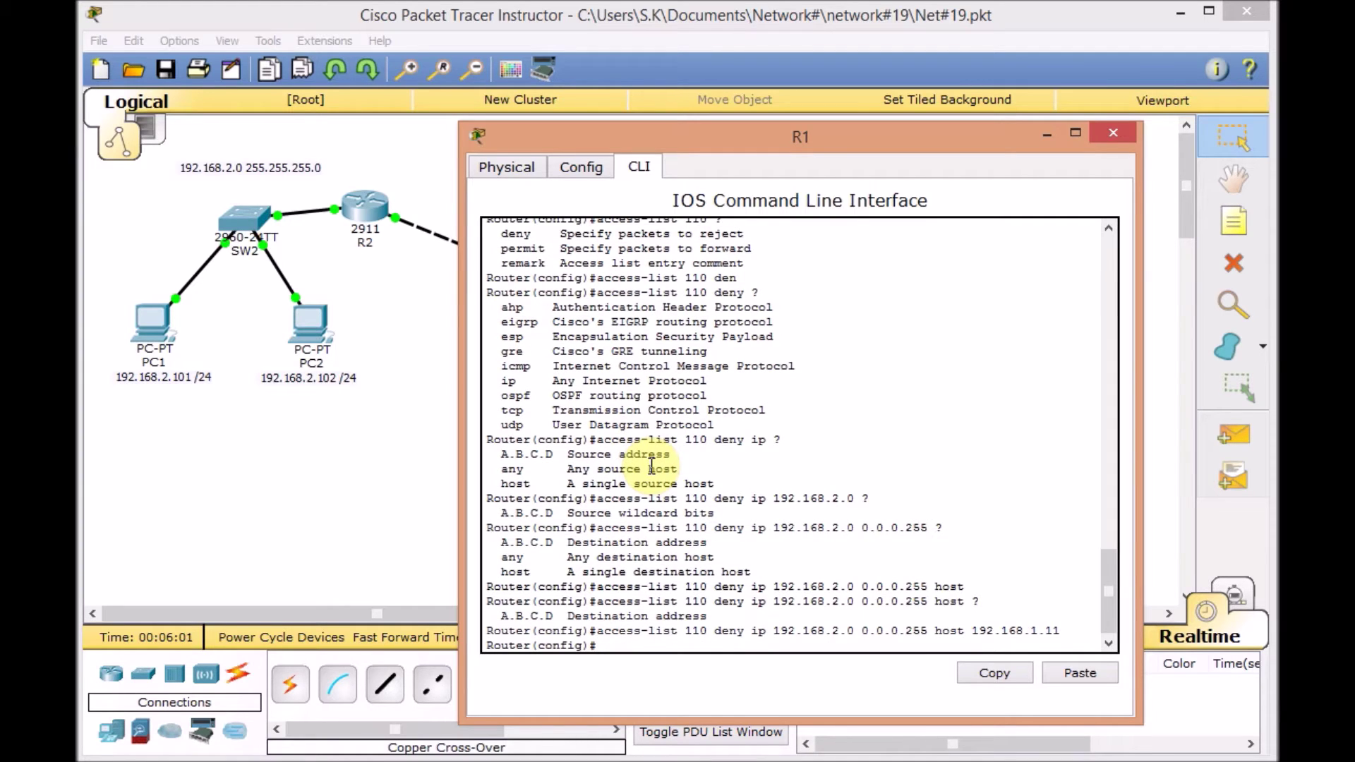
pyautogui.write('acc')
pyautogui.press('Tab')
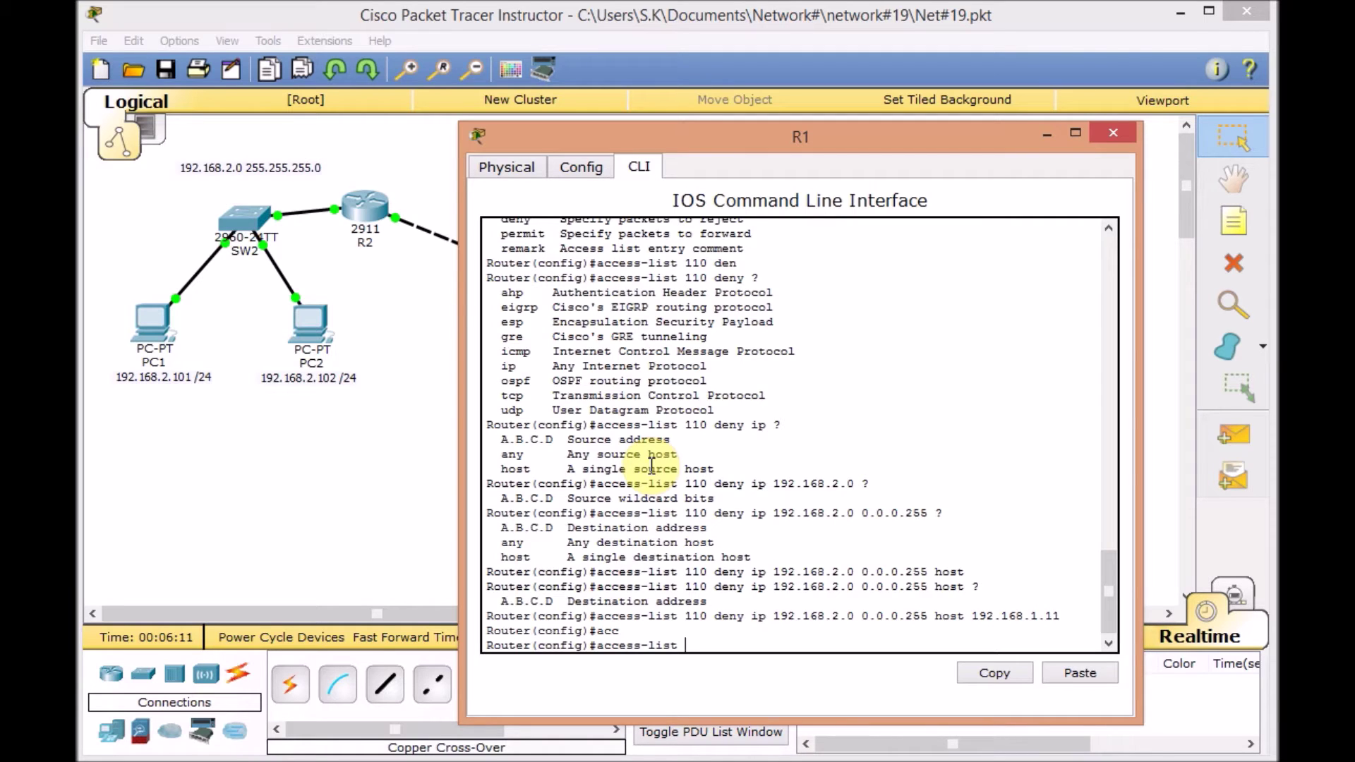
# Step: Add 'access-list 110 permit ip any any' and underline the deny host and permit rules
pyautogui.write('110 per')
pyautogui.press('Tab')
pyautogui.write('ip')
pyautogui.press('Tab')
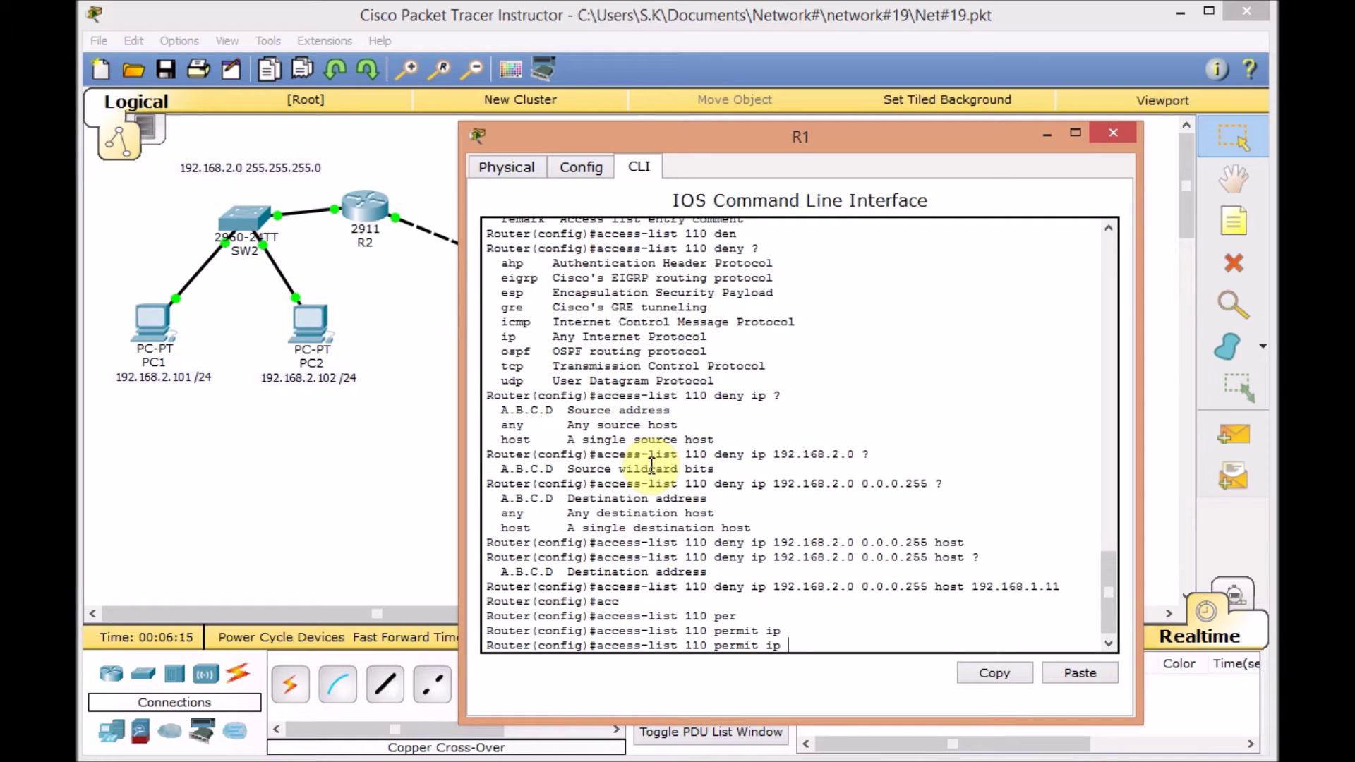
pyautogui.write('any any')
pyautogui.press('Return')
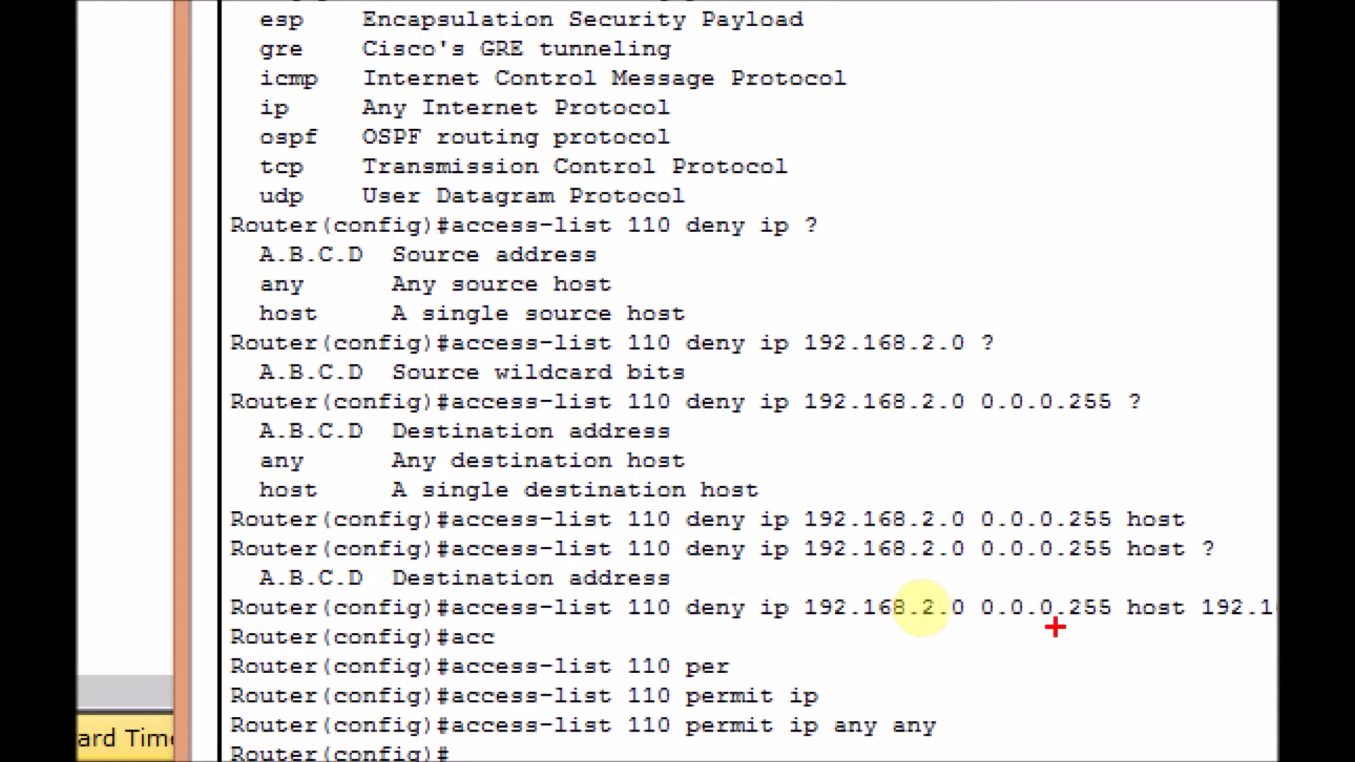
pyautogui.moveTo(1119, 621); pyautogui.dragTo(1276, 630)
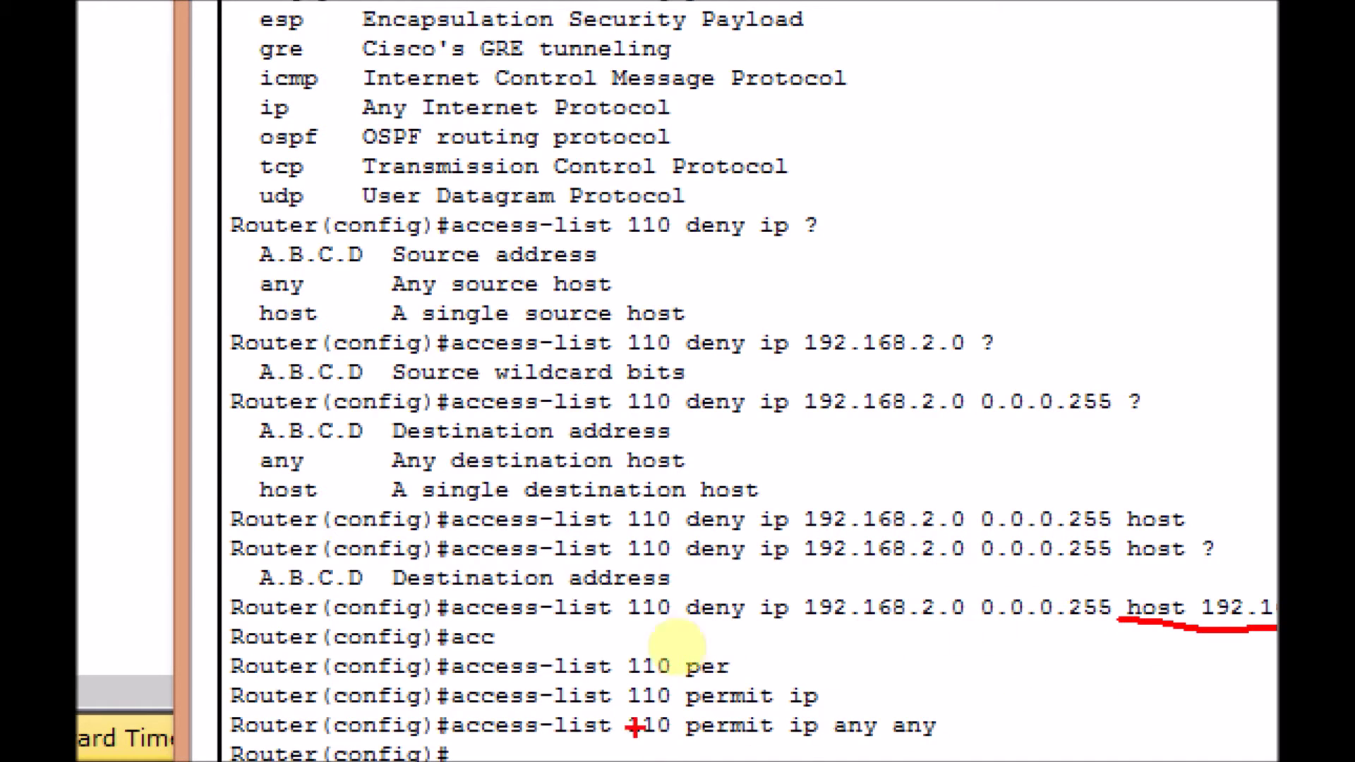
pyautogui.moveTo(460, 742); pyautogui.dragTo(971, 745)
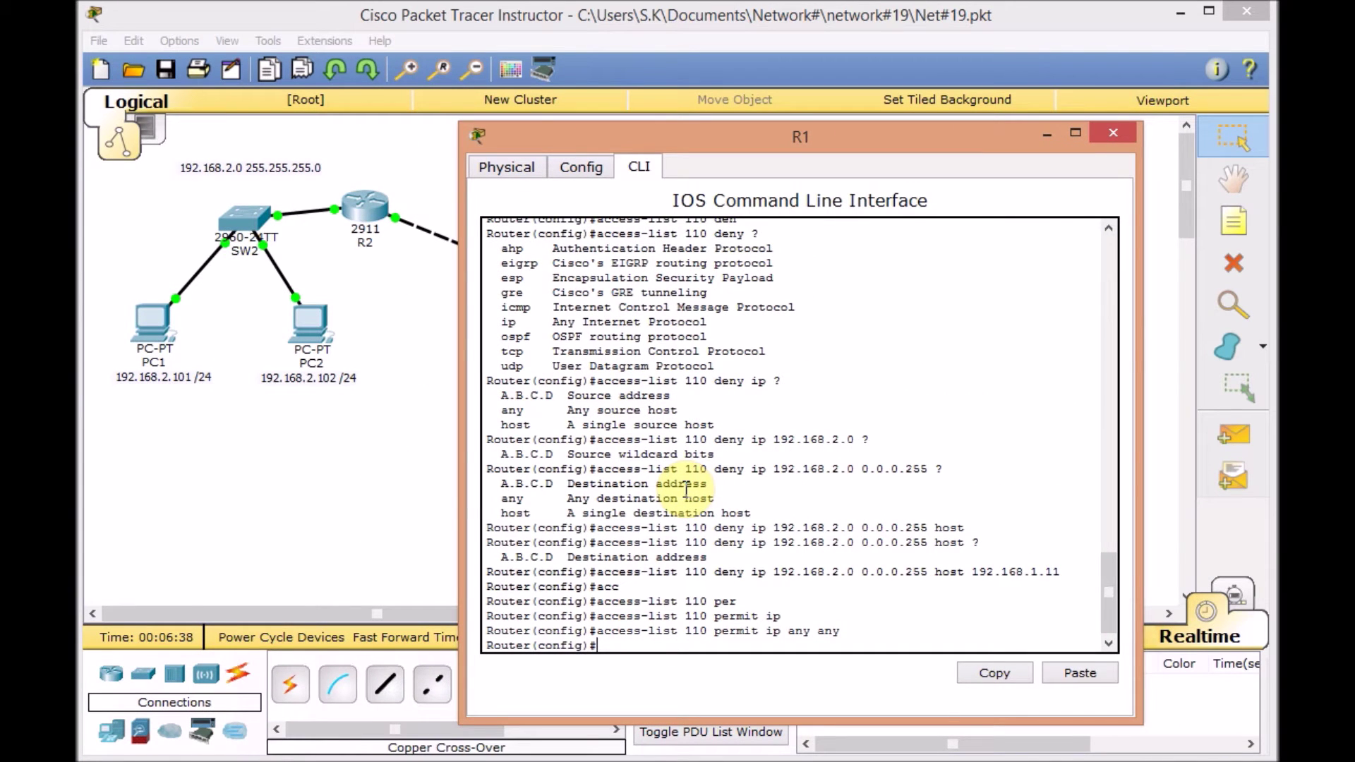
# Step: On R1's interface g0/0, apply access list 110 inbound with 'ip access-group 110 in'
pyautogui.click(449, 486)
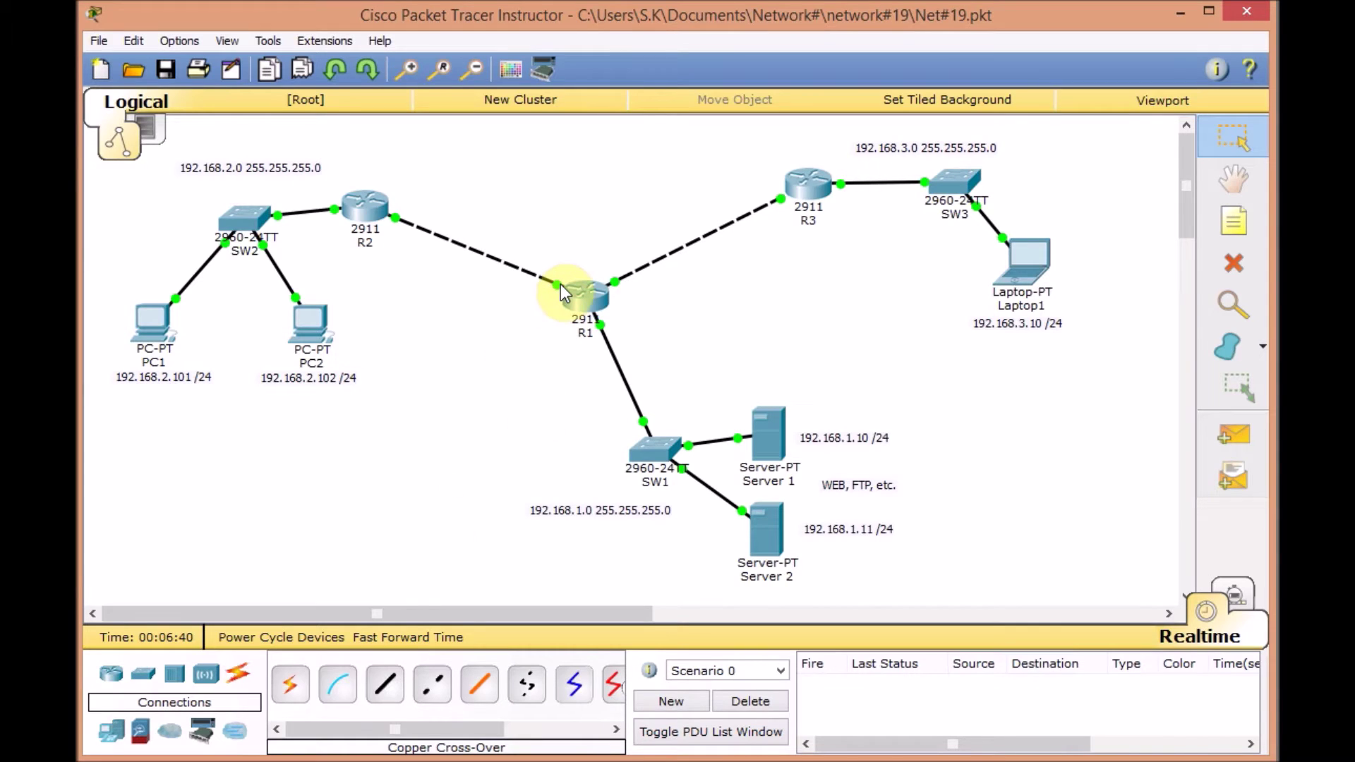
pyautogui.moveTo(557, 284)
pyautogui.click(581, 298)
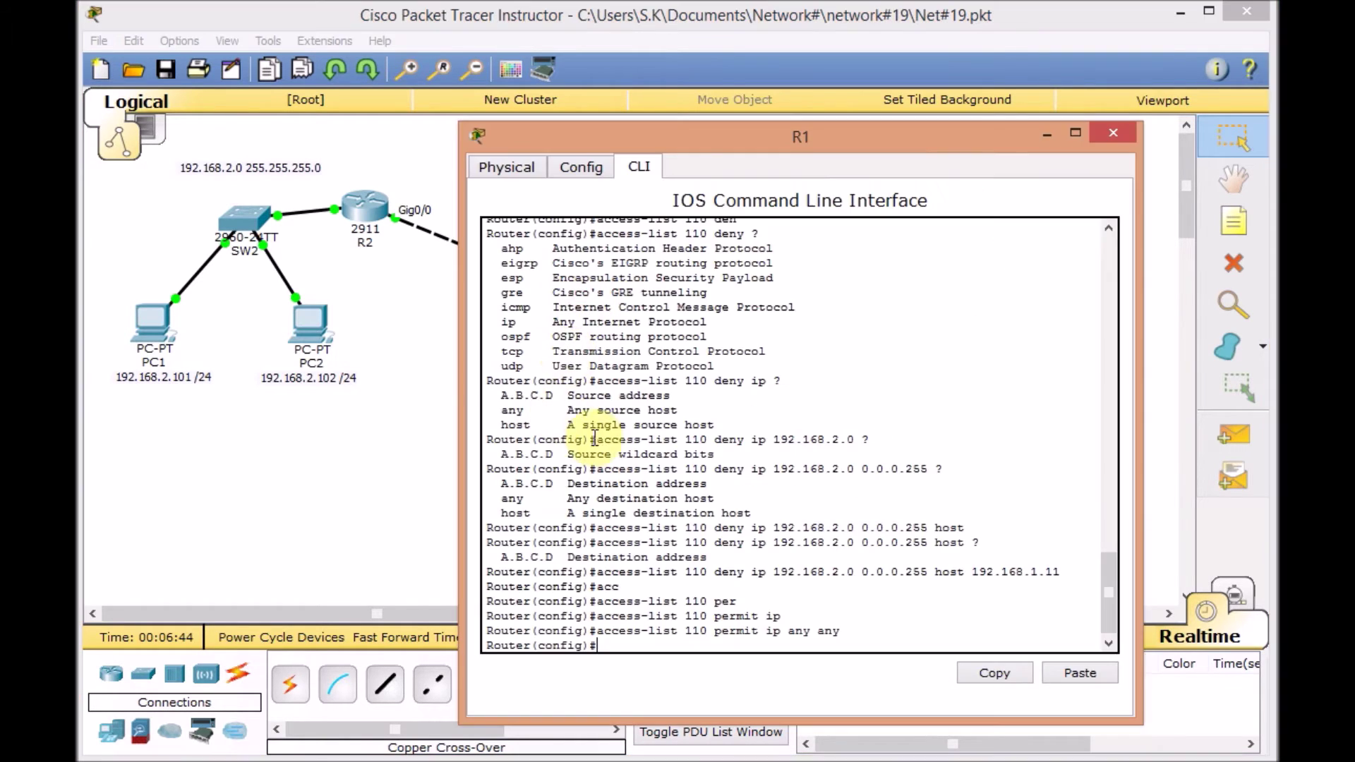
pyautogui.write('int g 0/0')
pyautogui.press('Return')
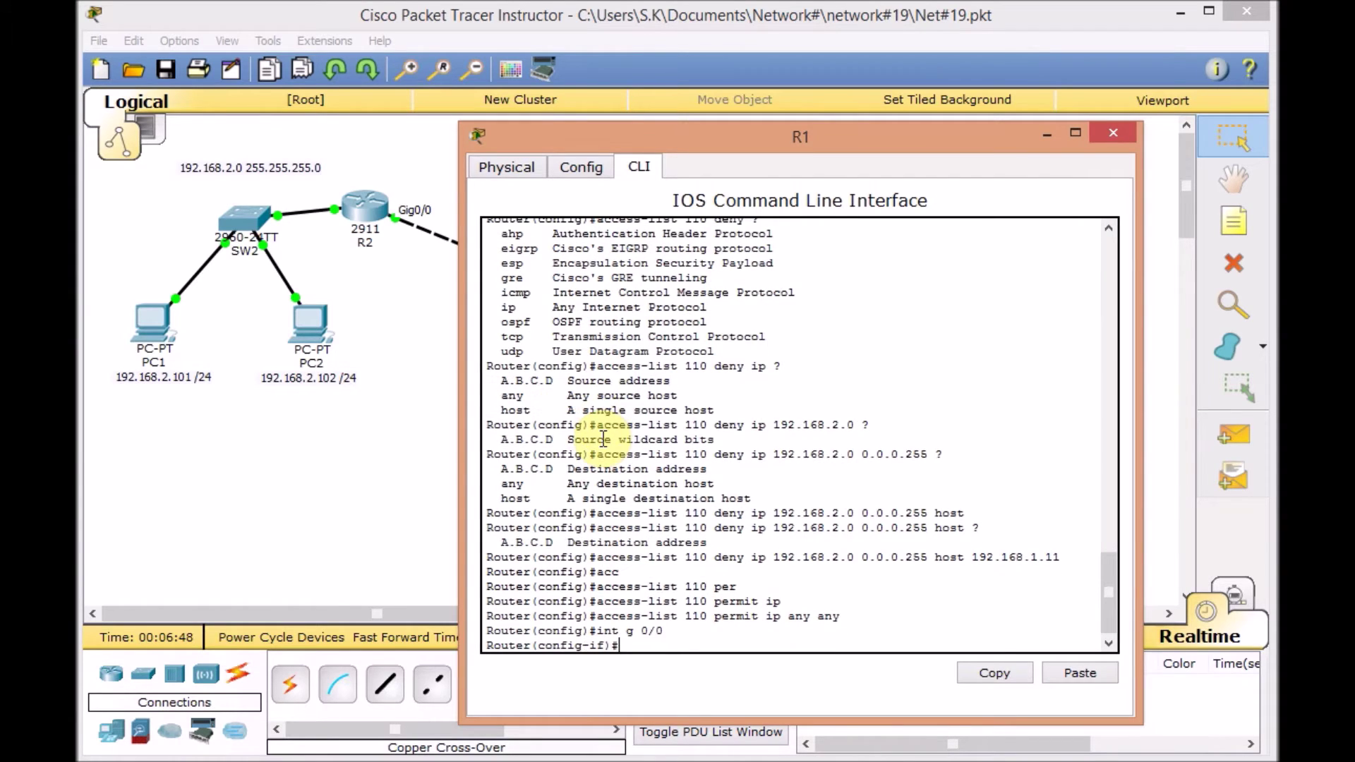
pyautogui.write('ip acc')
pyautogui.press('Tab')
pyautogui.write('110 ?')
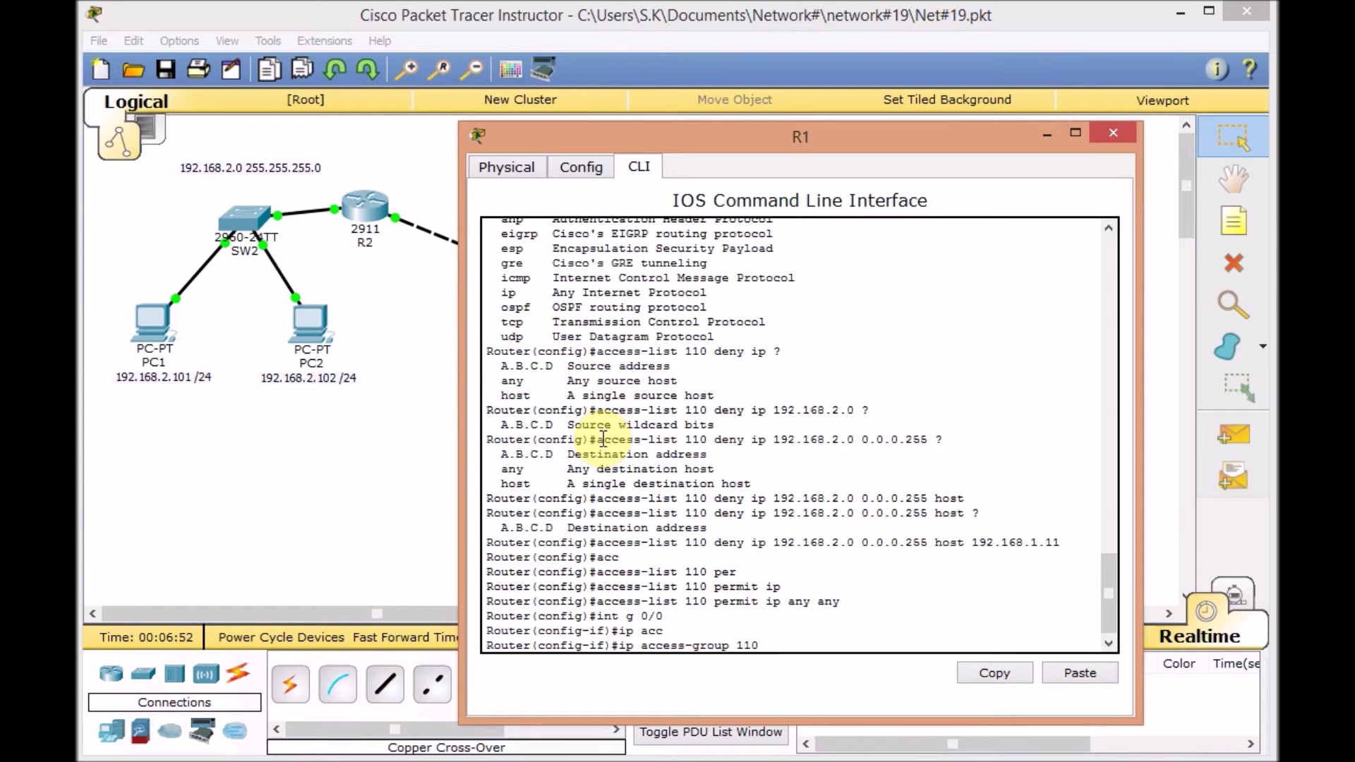
pyautogui.write('in')
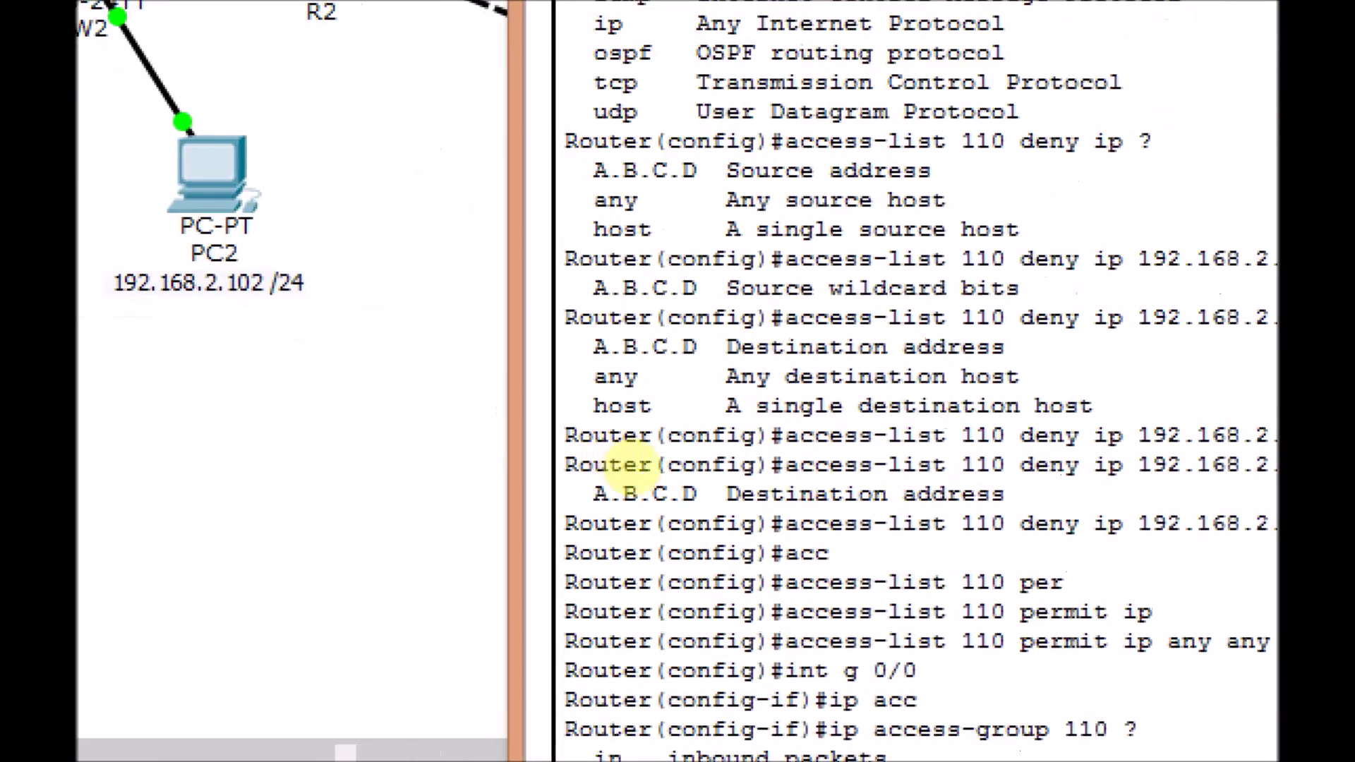
pyautogui.click(547, 515)
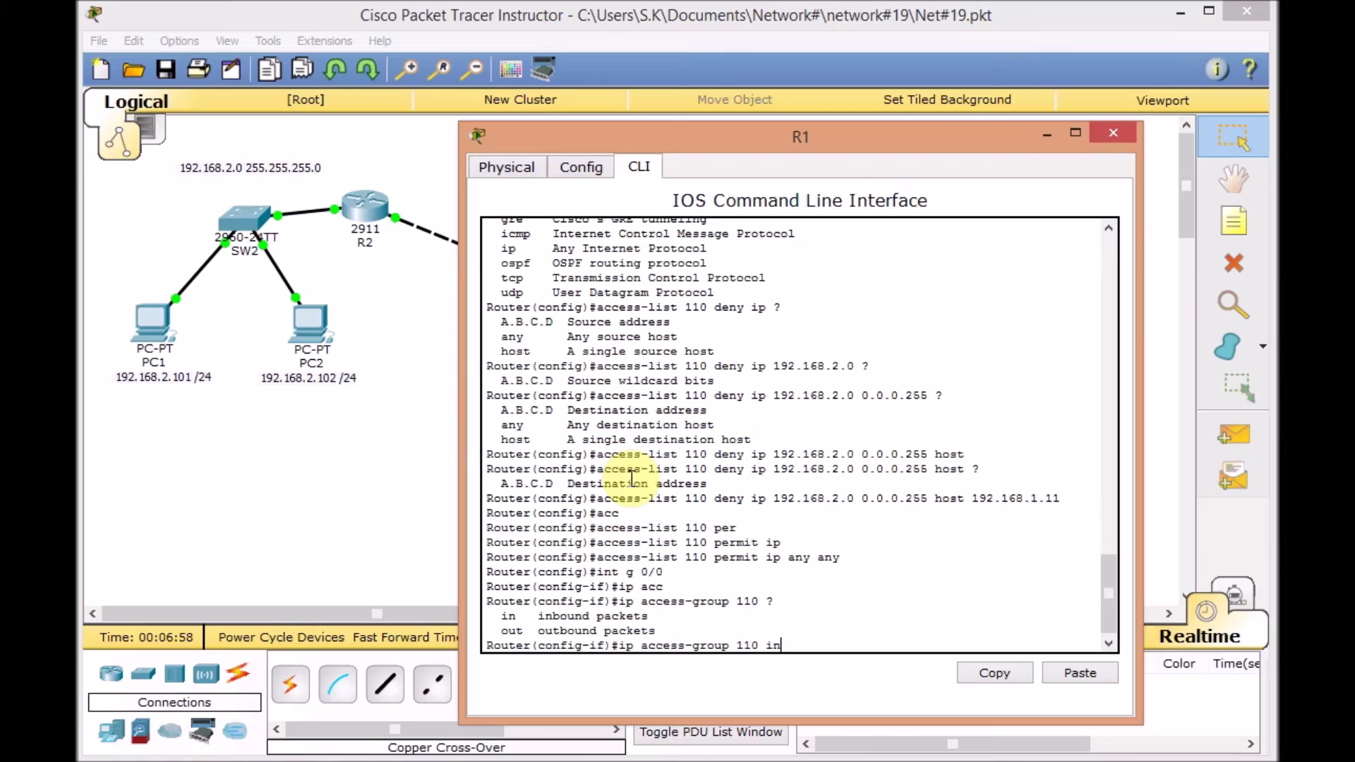
pyautogui.press('Return')
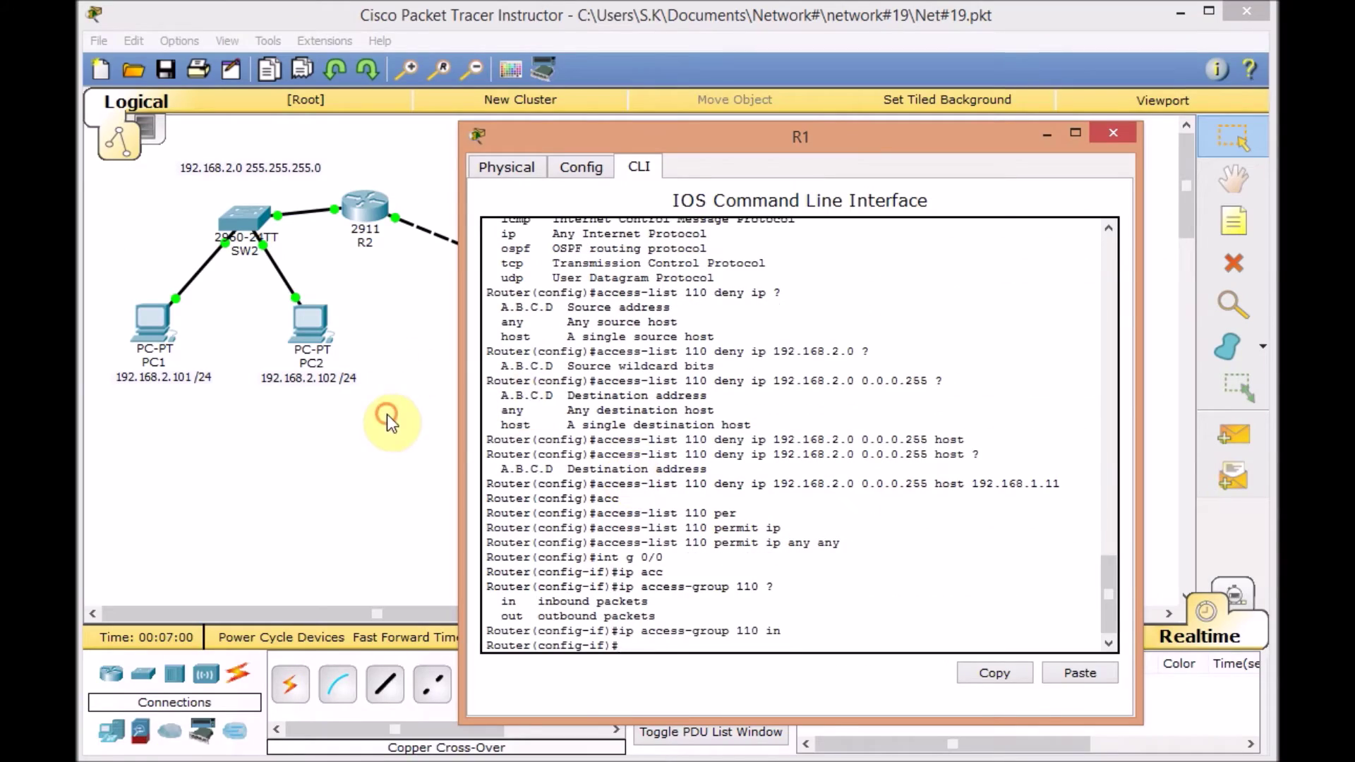
pyautogui.click(353, 412)
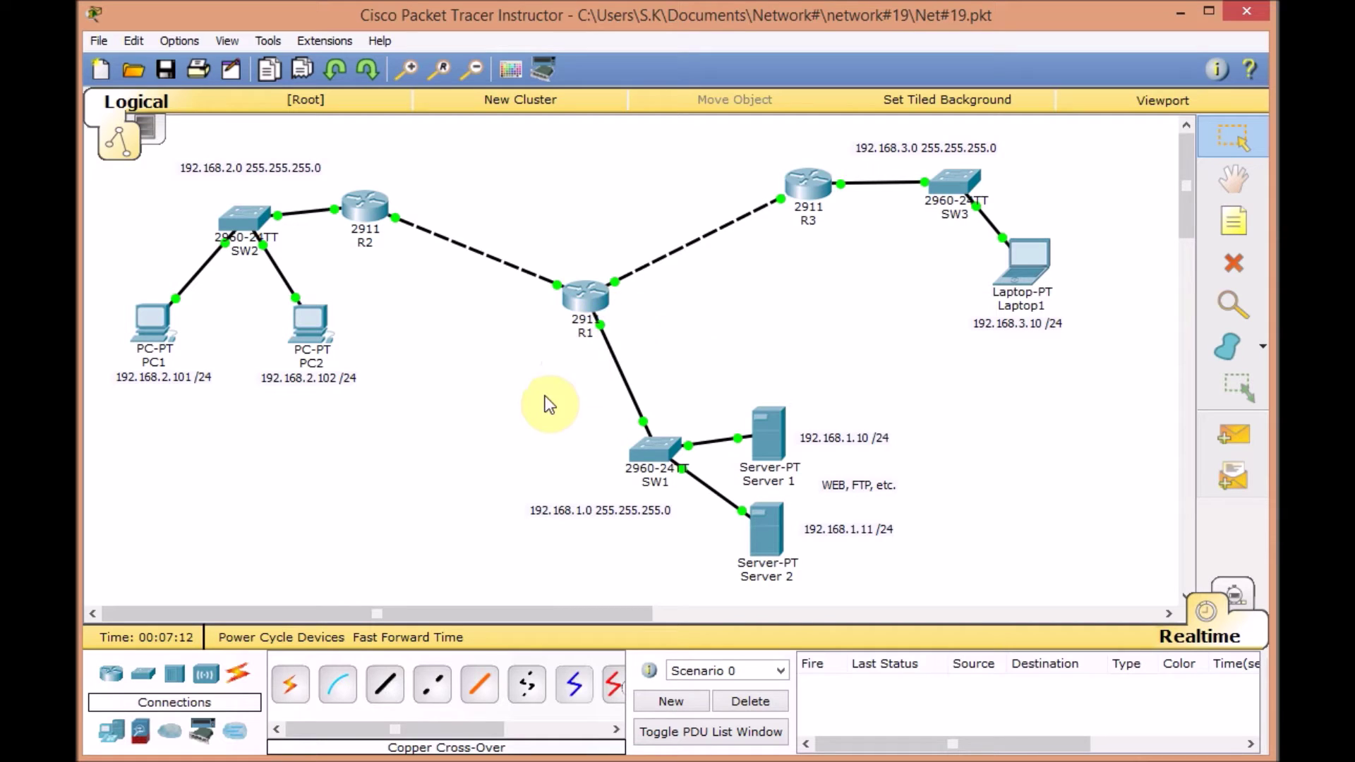
# Step: Leave configuration mode, display access list 110's deny and permit rules, and close R1's window
pyautogui.click(581, 294)
pyautogui.hotkey('ctrl', 'z')
pyautogui.press('Return')
pyautogui.press('Return')
pyautogui.press('Return')
pyautogui.write('sh acc')
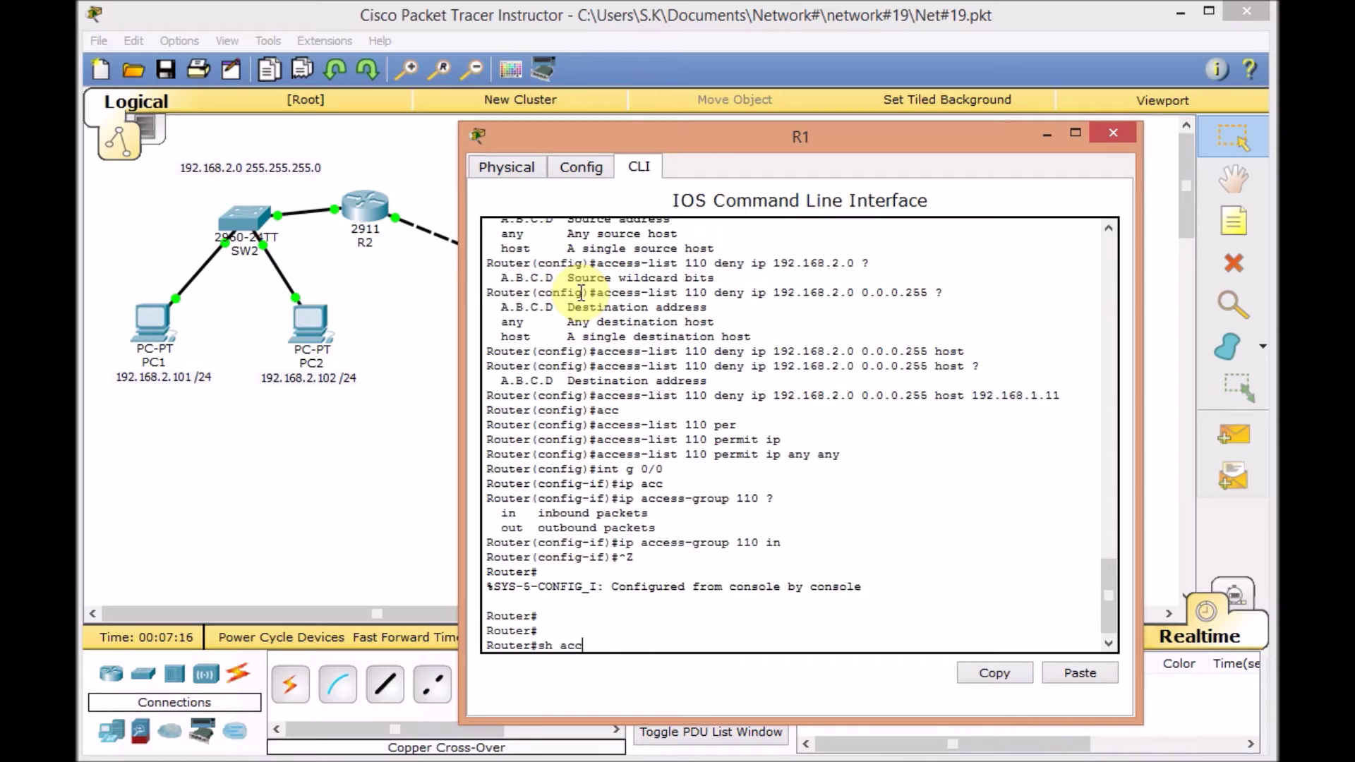
pyautogui.press('Tab')
pyautogui.press('Return')
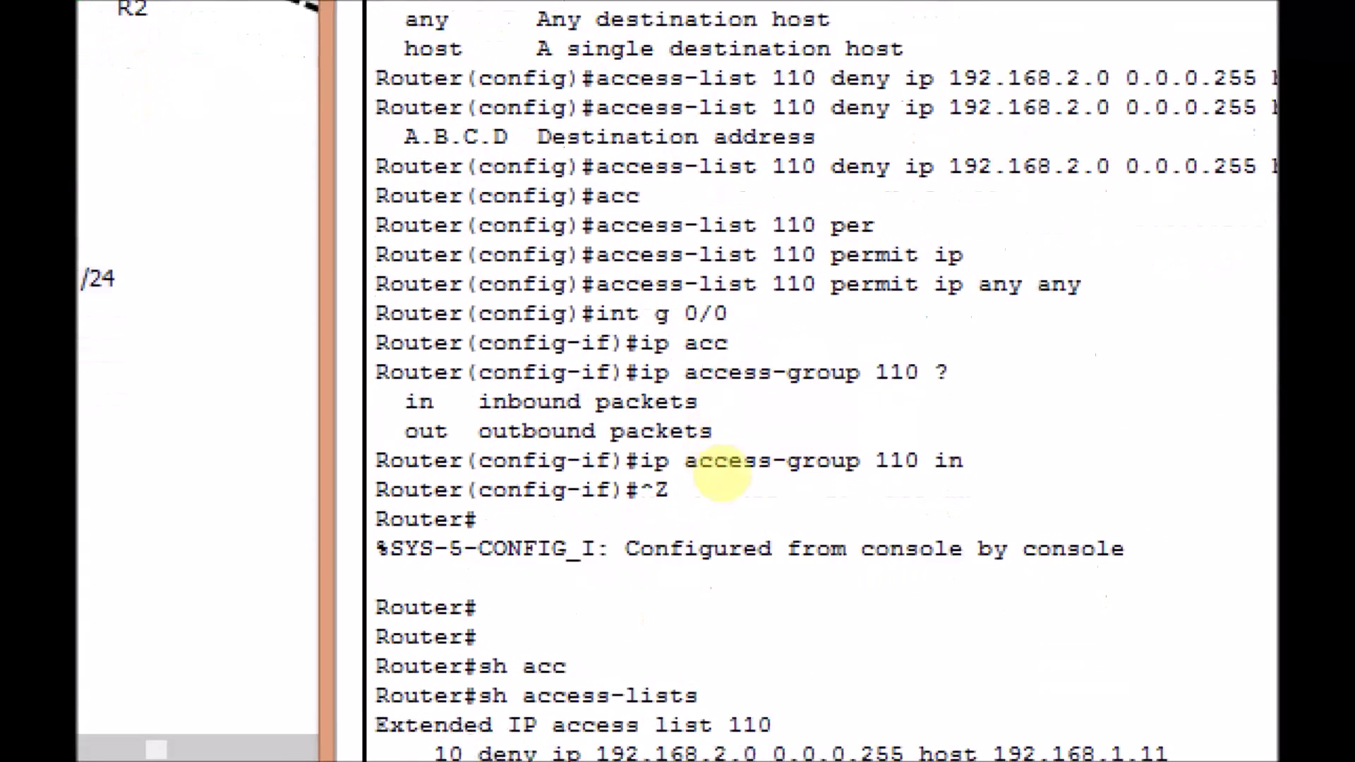
pyautogui.click(663, 497)
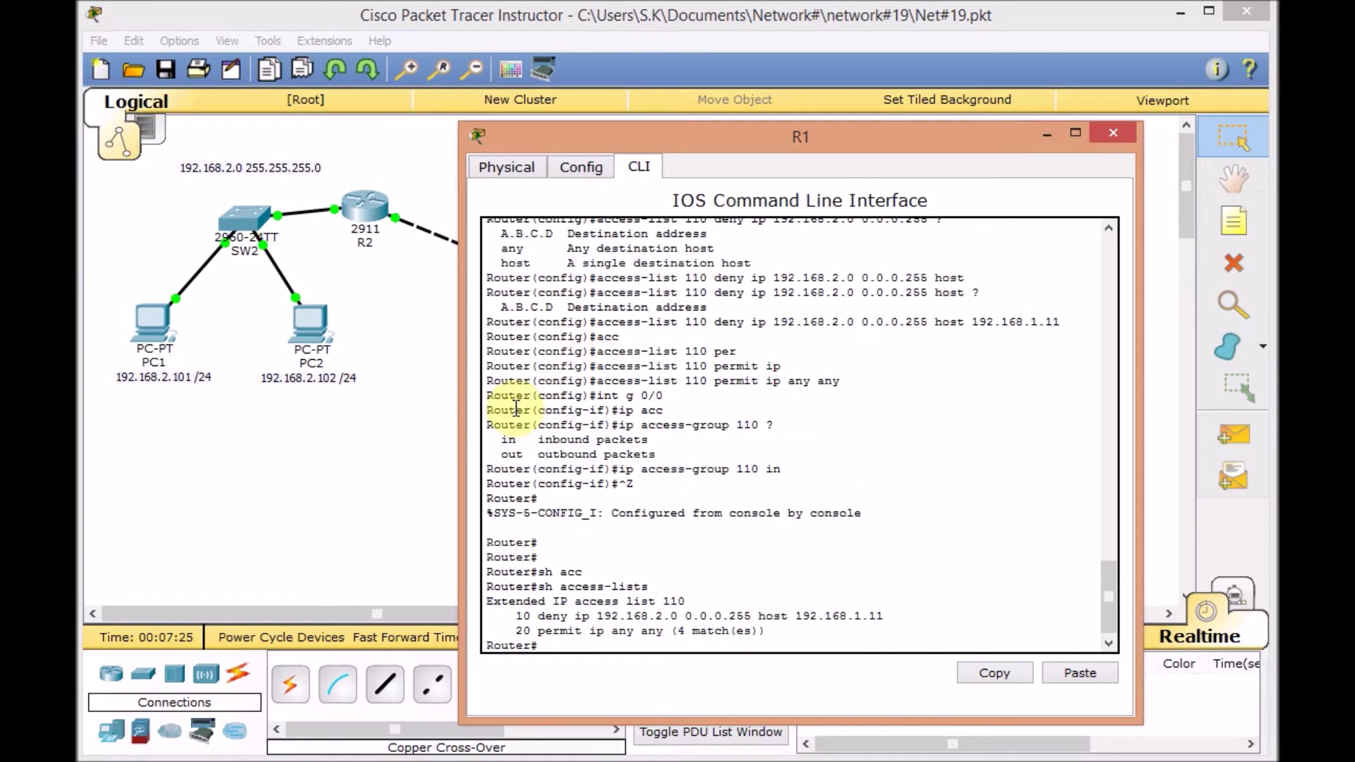
pyautogui.hotkey('alt', 'F4')
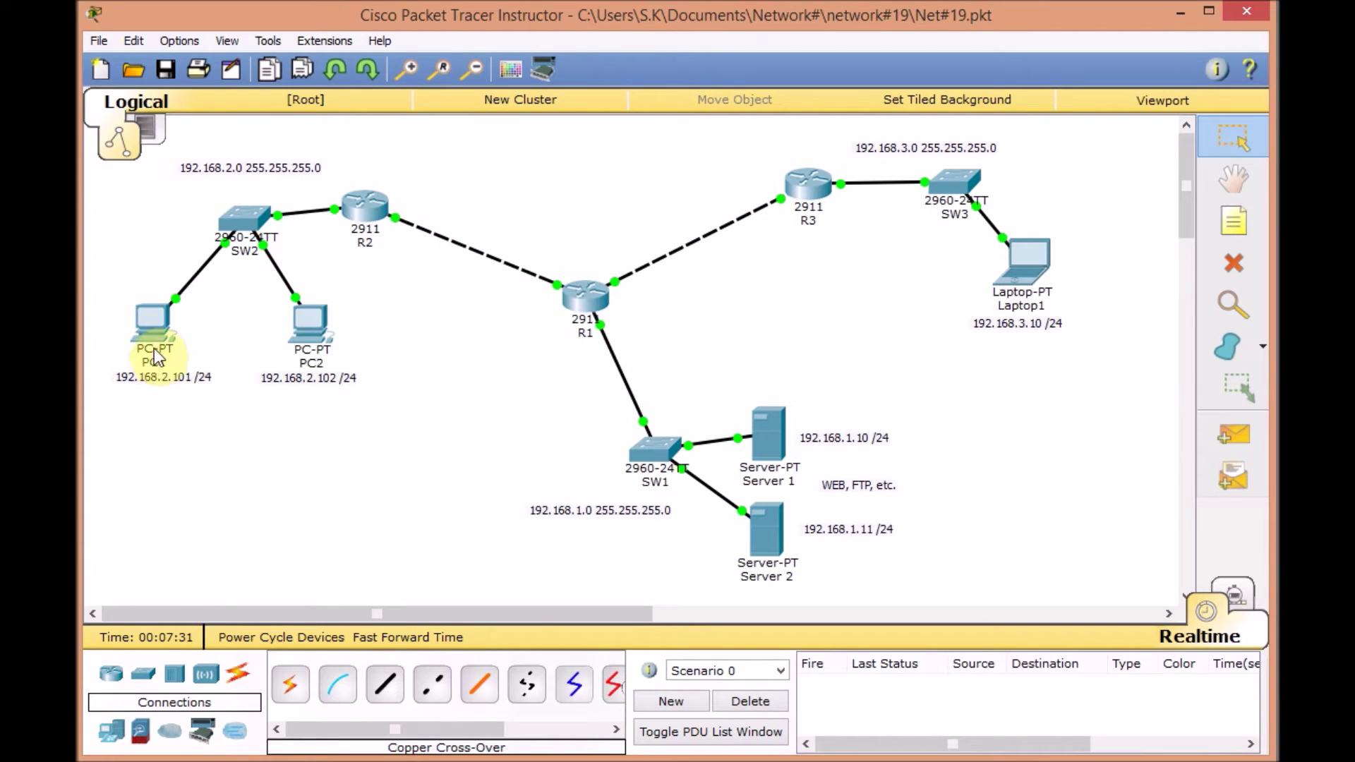
# Step: From PC1, ping 192.168.1.11 (still unreachable) and 192.168.1.10 (3 of 4 replies)
pyautogui.click(149, 324)
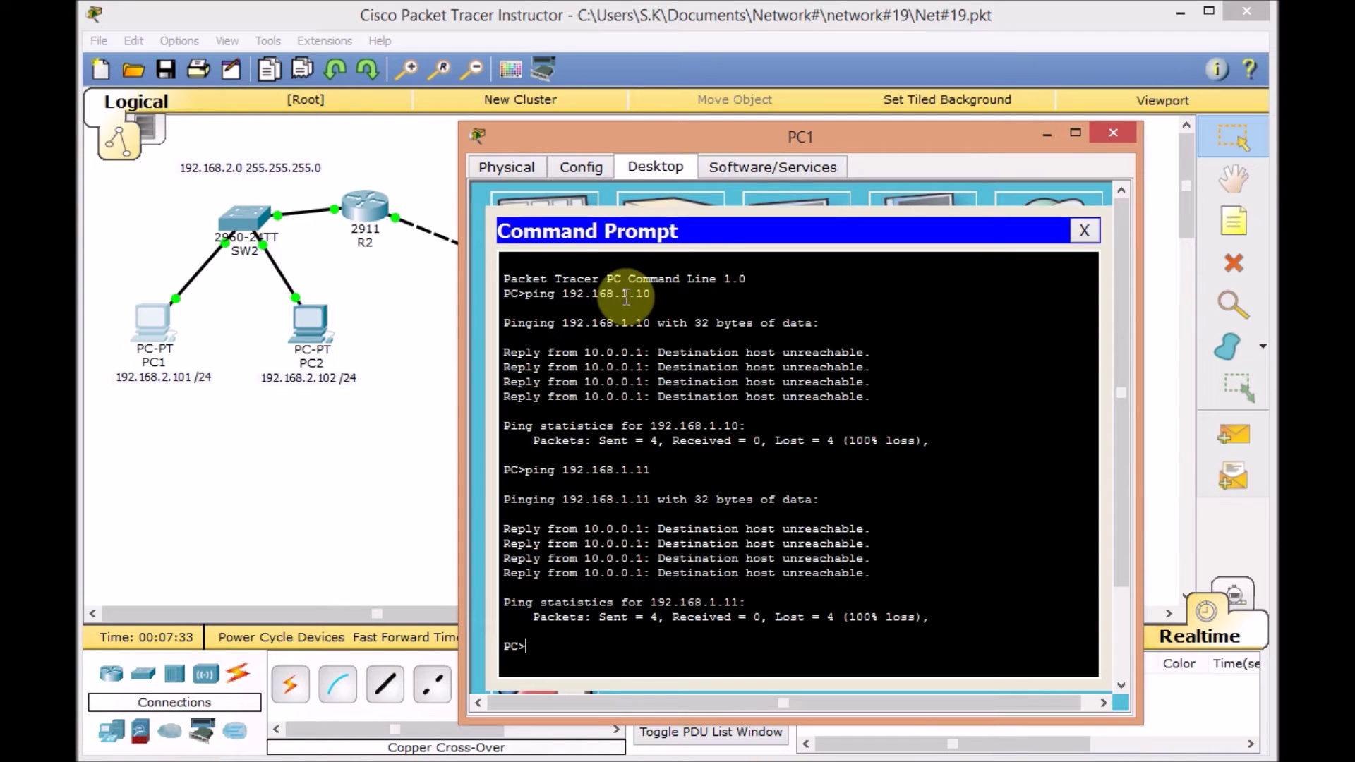
pyautogui.press('Up')
pyautogui.press('Return')
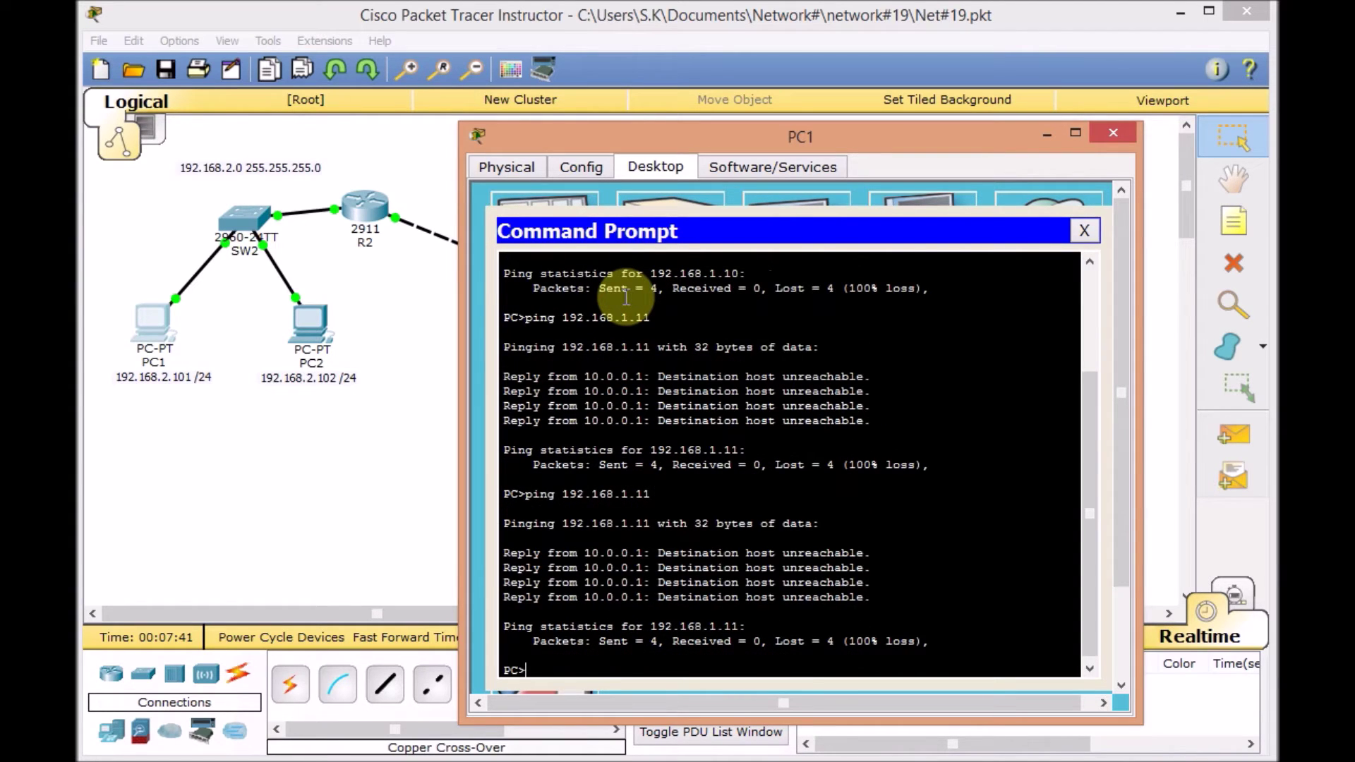
pyautogui.press('Up')
pyautogui.press('BackSpace')
pyautogui.write('0')
pyautogui.press('Return')
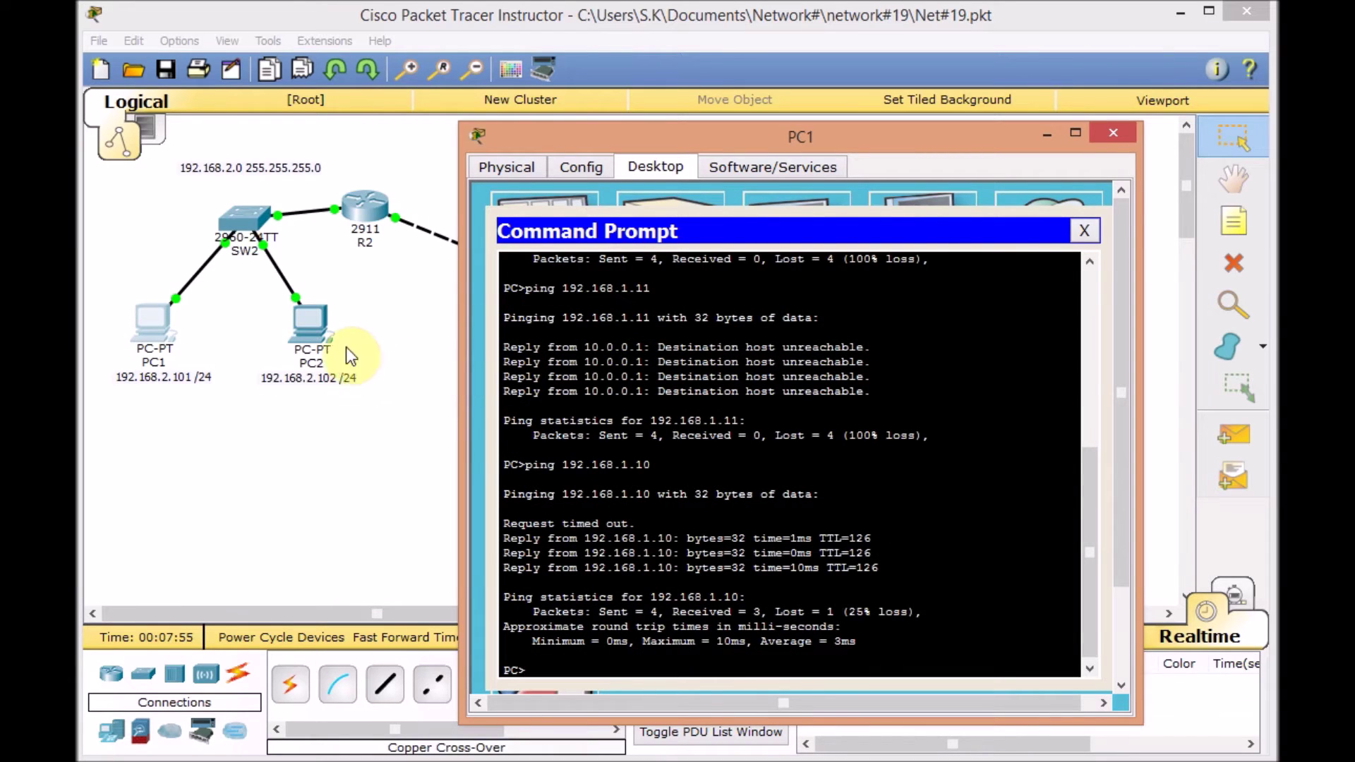
# Step: From PC2, ping 192.168.1.10 (4 of 4 replies) and 192.168.1.11 (destination host unreachable)
pyautogui.click(317, 342)
pyautogui.click(667, 167)
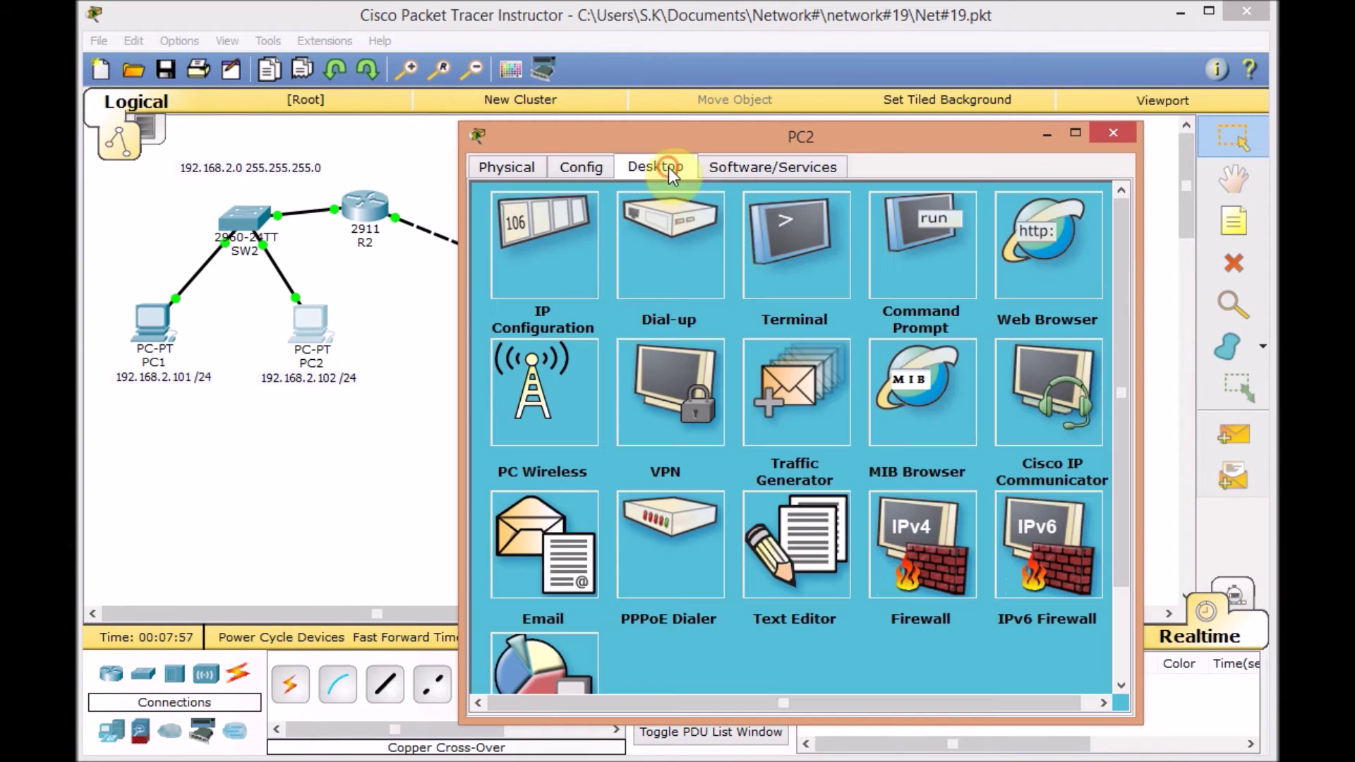
pyautogui.click(916, 247)
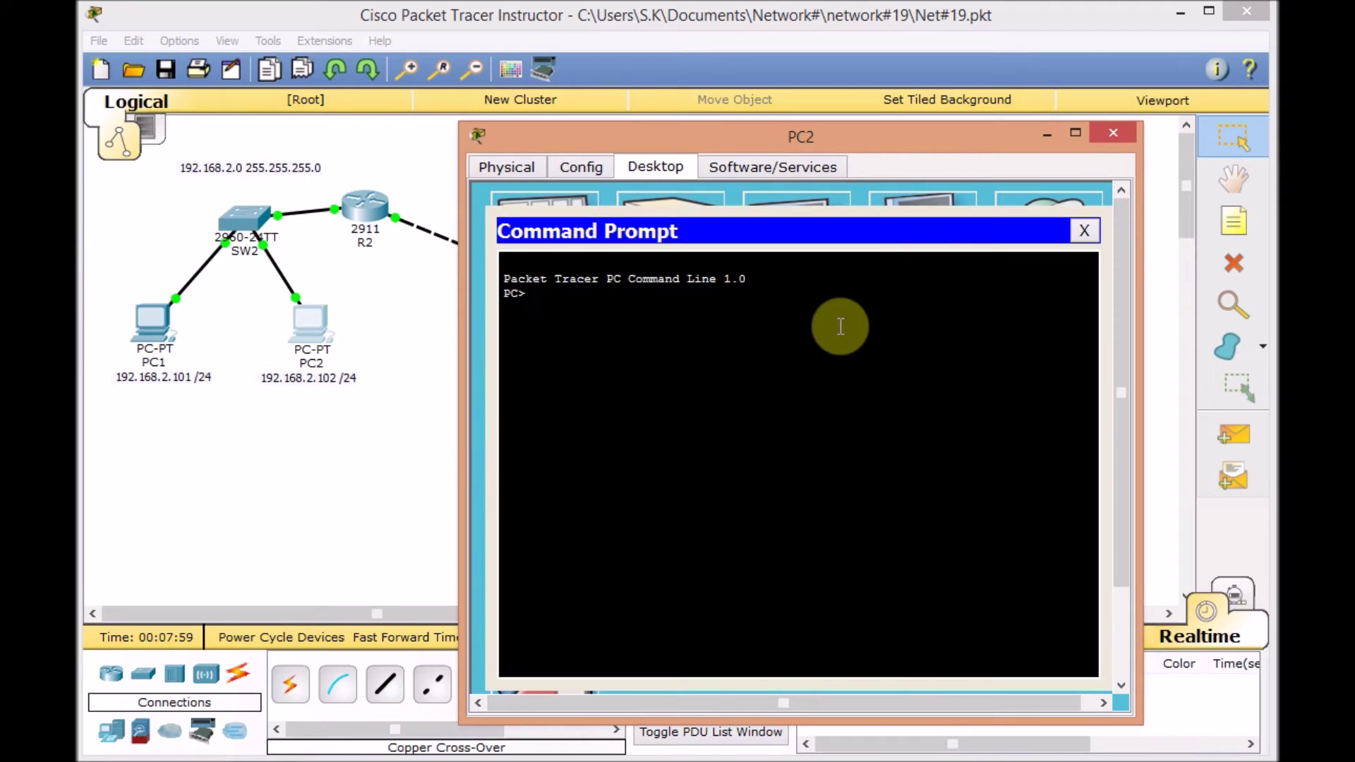
pyautogui.write('ping 192.168.1.10')
pyautogui.press('Return')
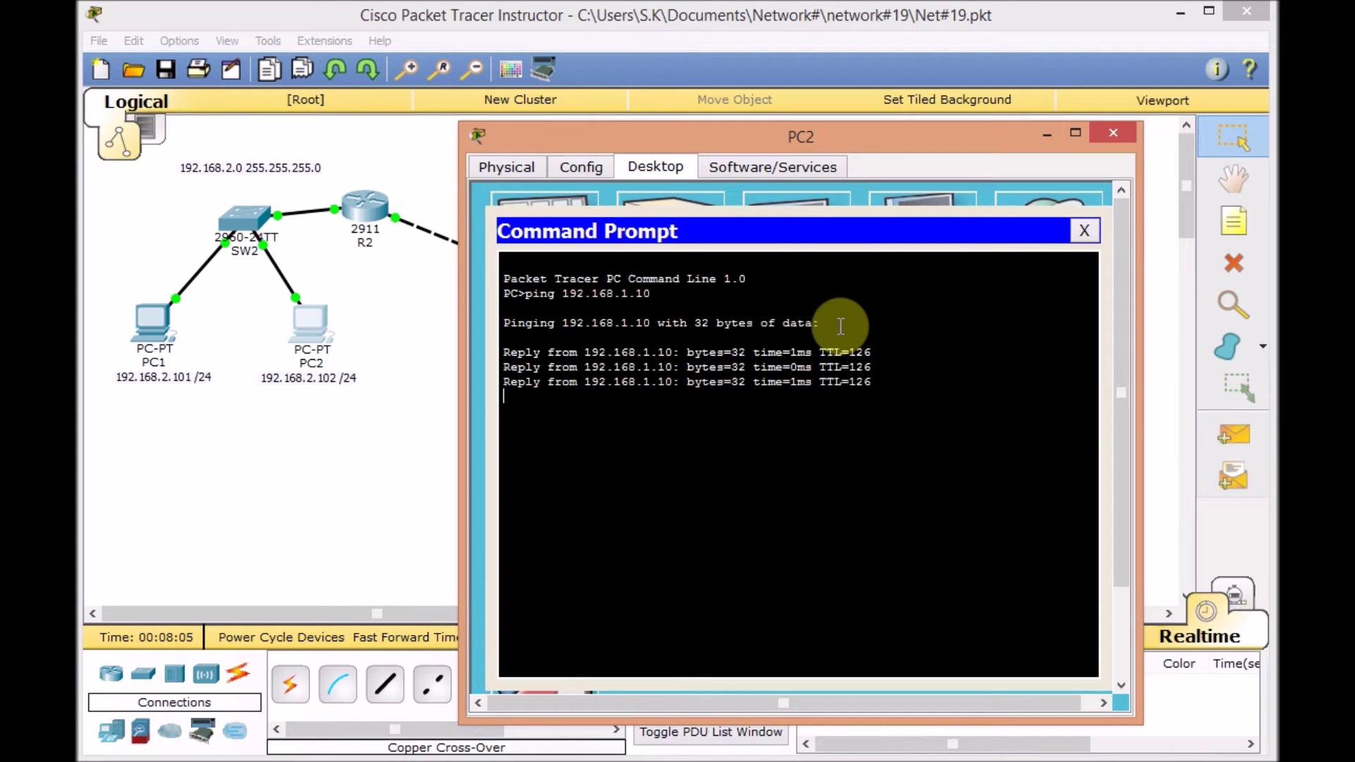
pyautogui.press('Up')
pyautogui.press('BackSpace')
pyautogui.write('192.168.1.11')
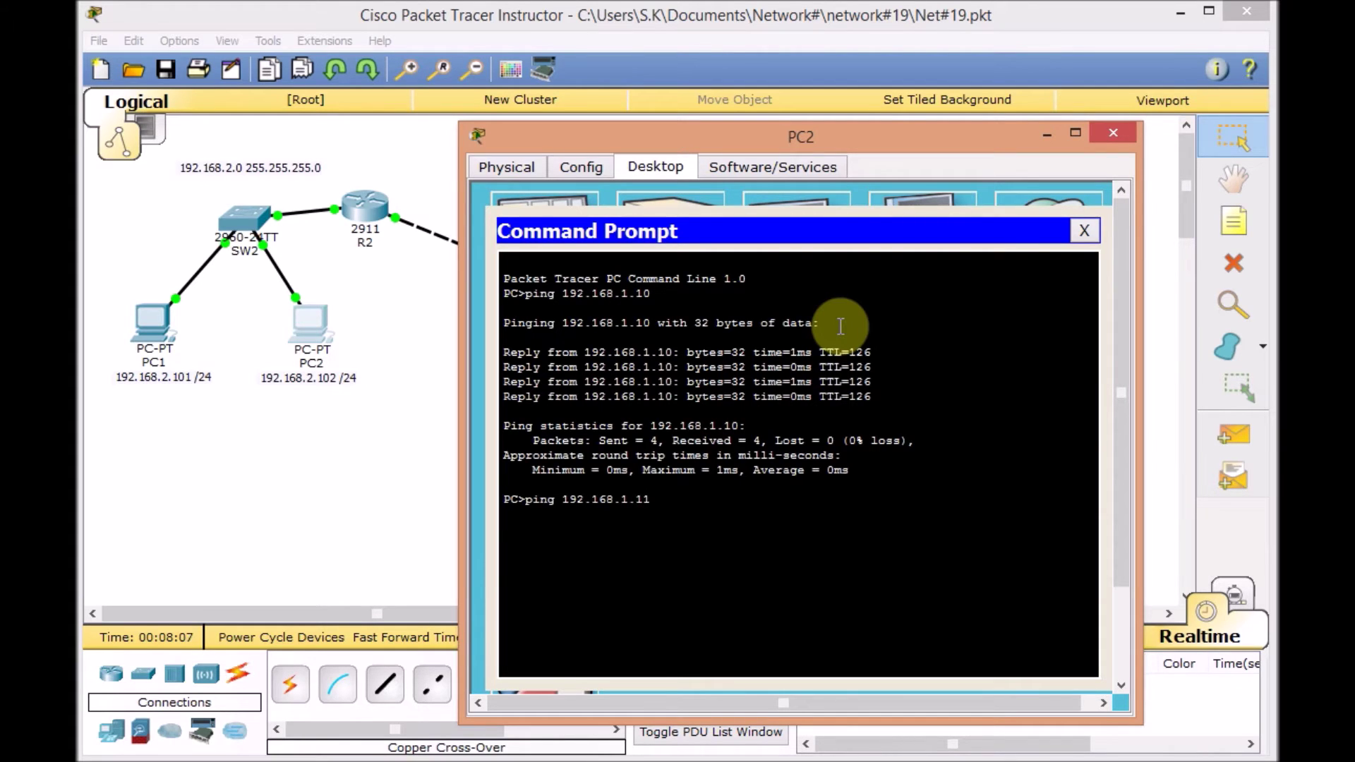
pyautogui.press('Return')
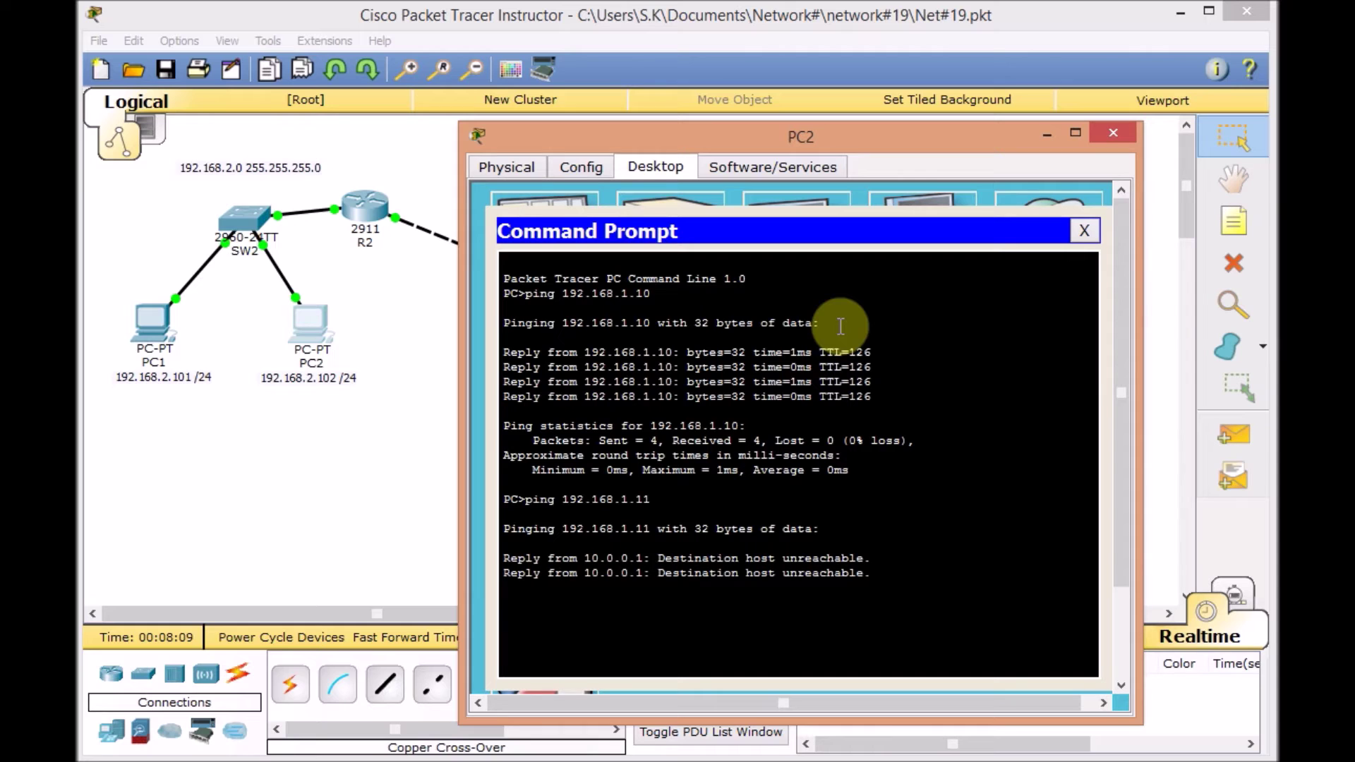
# Step: Rerun show access-lists on R1, showing 8 matches on the deny rule and 24 on the permit
pyautogui.click(334, 473)
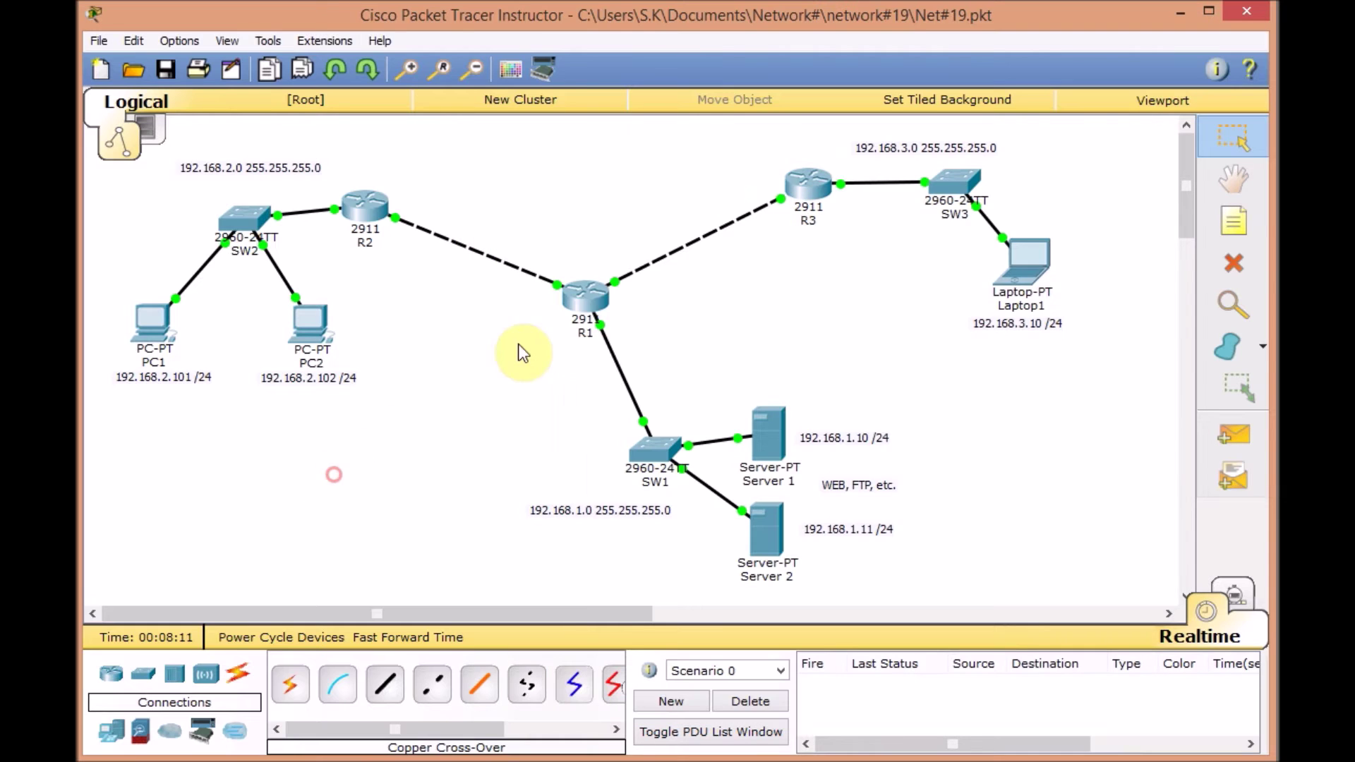
pyautogui.click(586, 301)
pyautogui.press('Up')
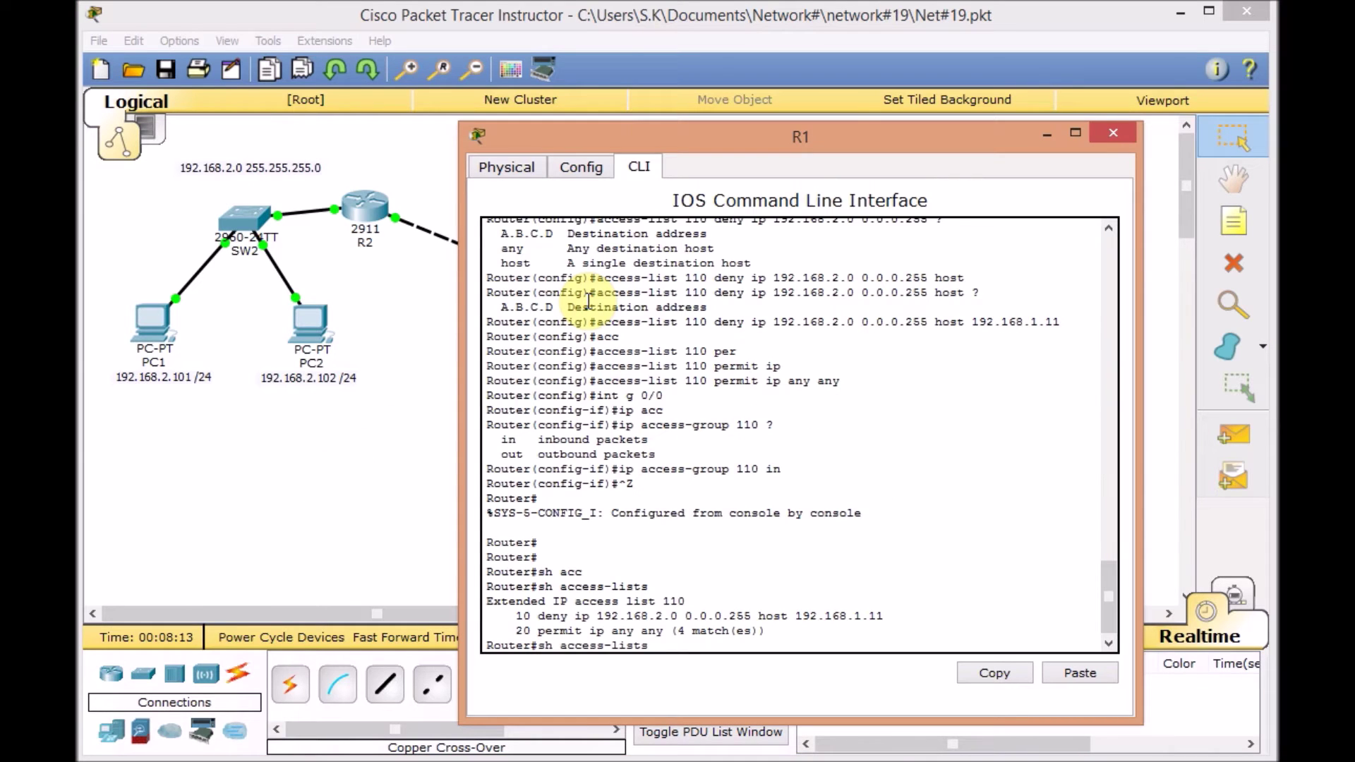
pyautogui.press('Return')
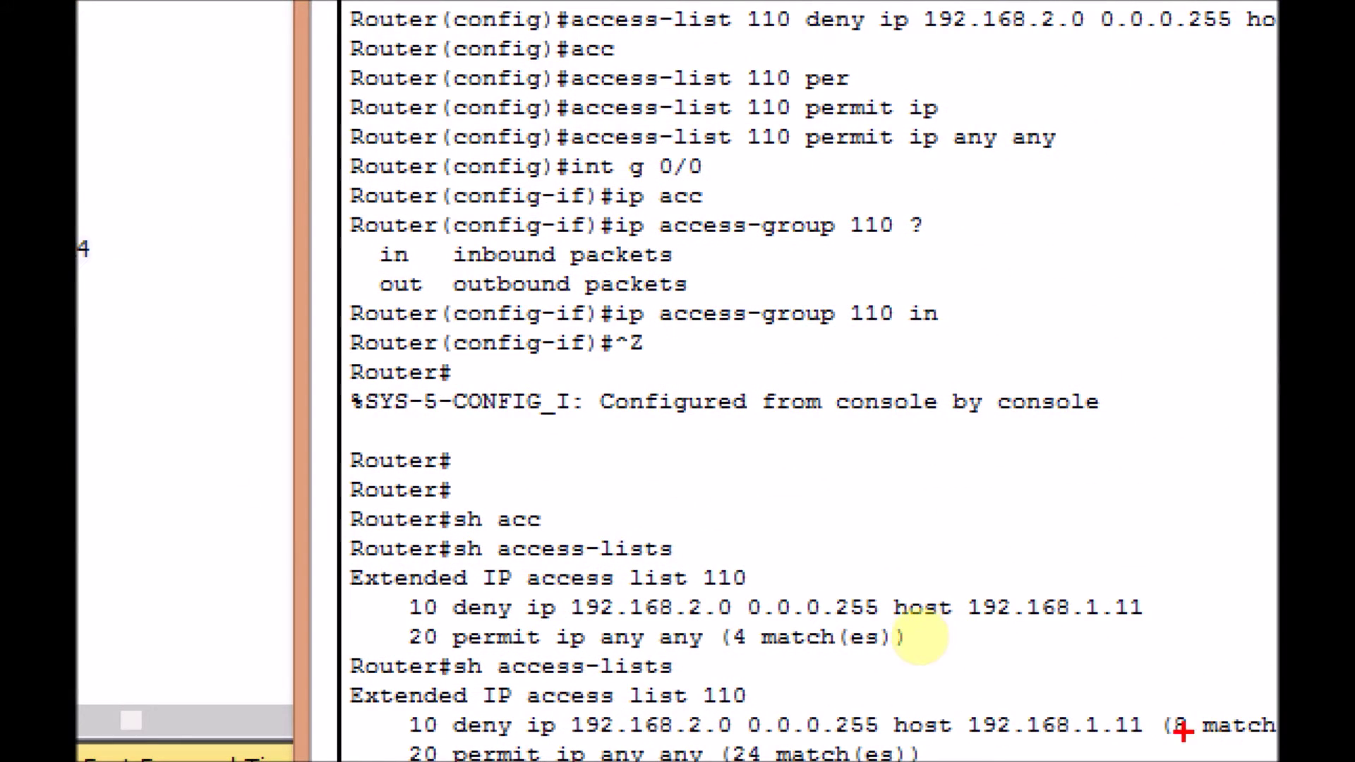
pyautogui.moveTo(1267, 745); pyautogui.dragTo(1166, 735)
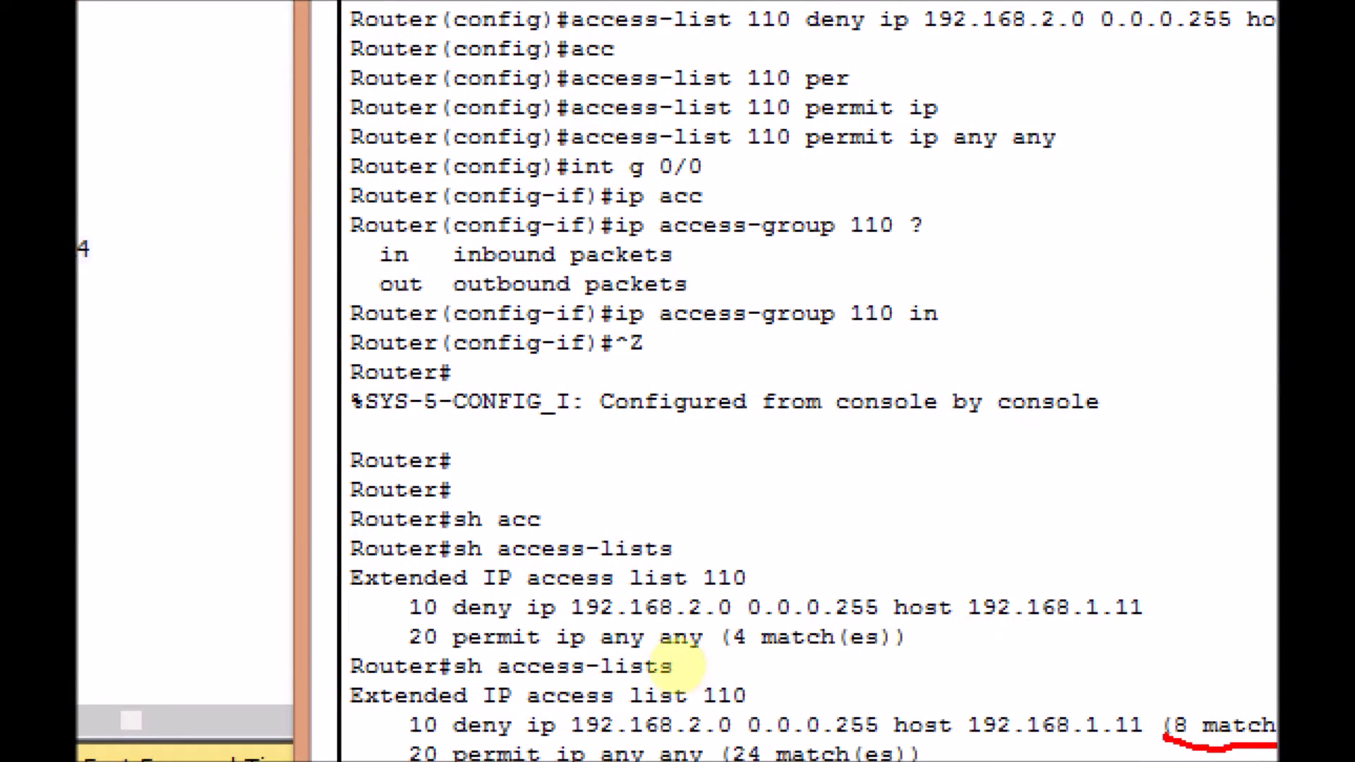
pyautogui.click(767, 637)
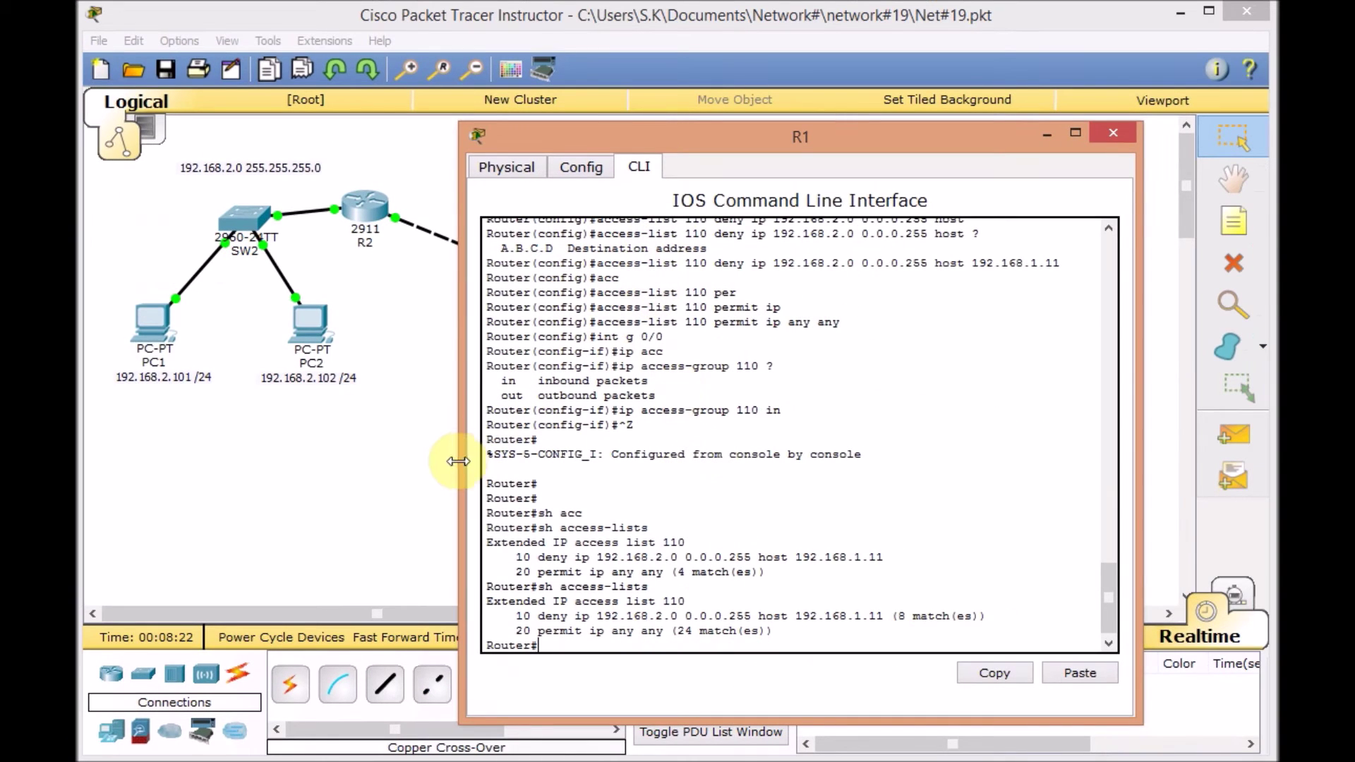
pyautogui.click(159, 328)
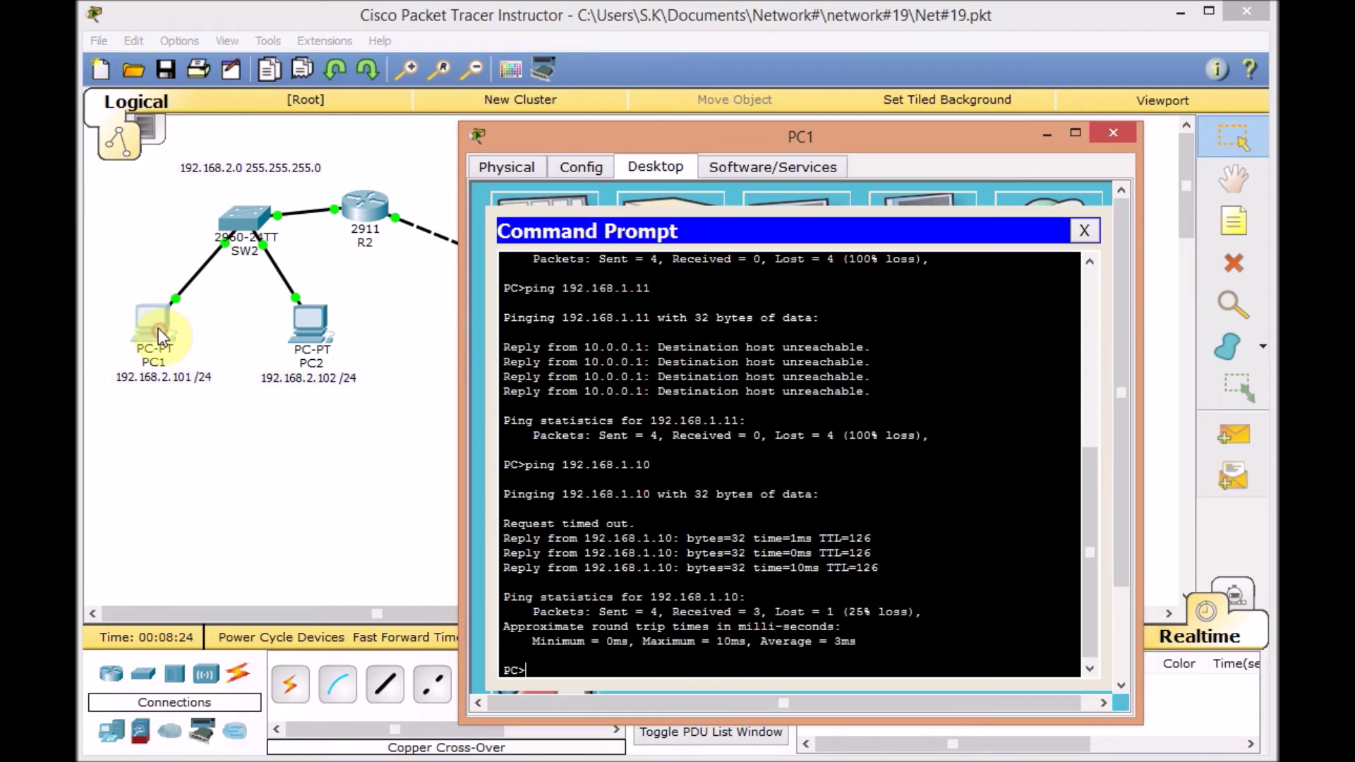
pyautogui.click(1085, 231)
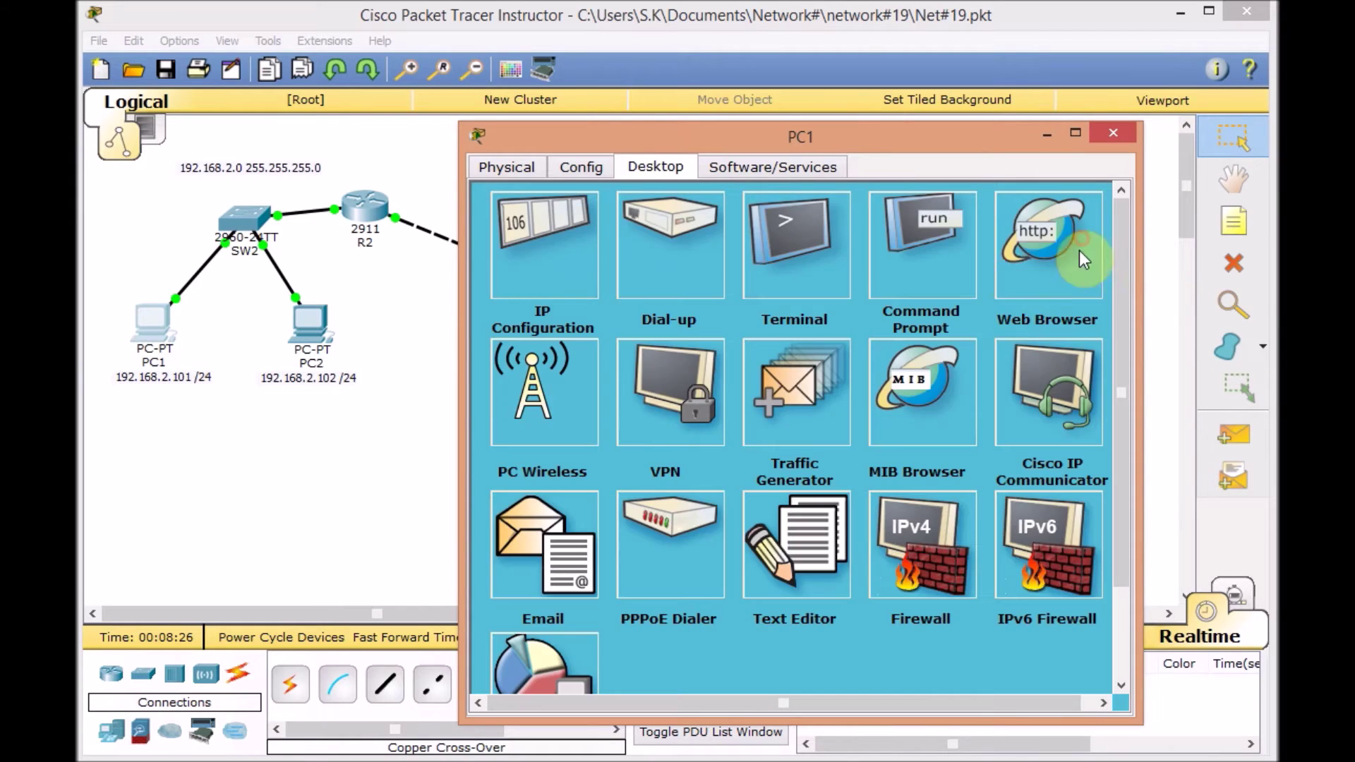
pyautogui.click(1036, 238)
pyautogui.click(678, 251)
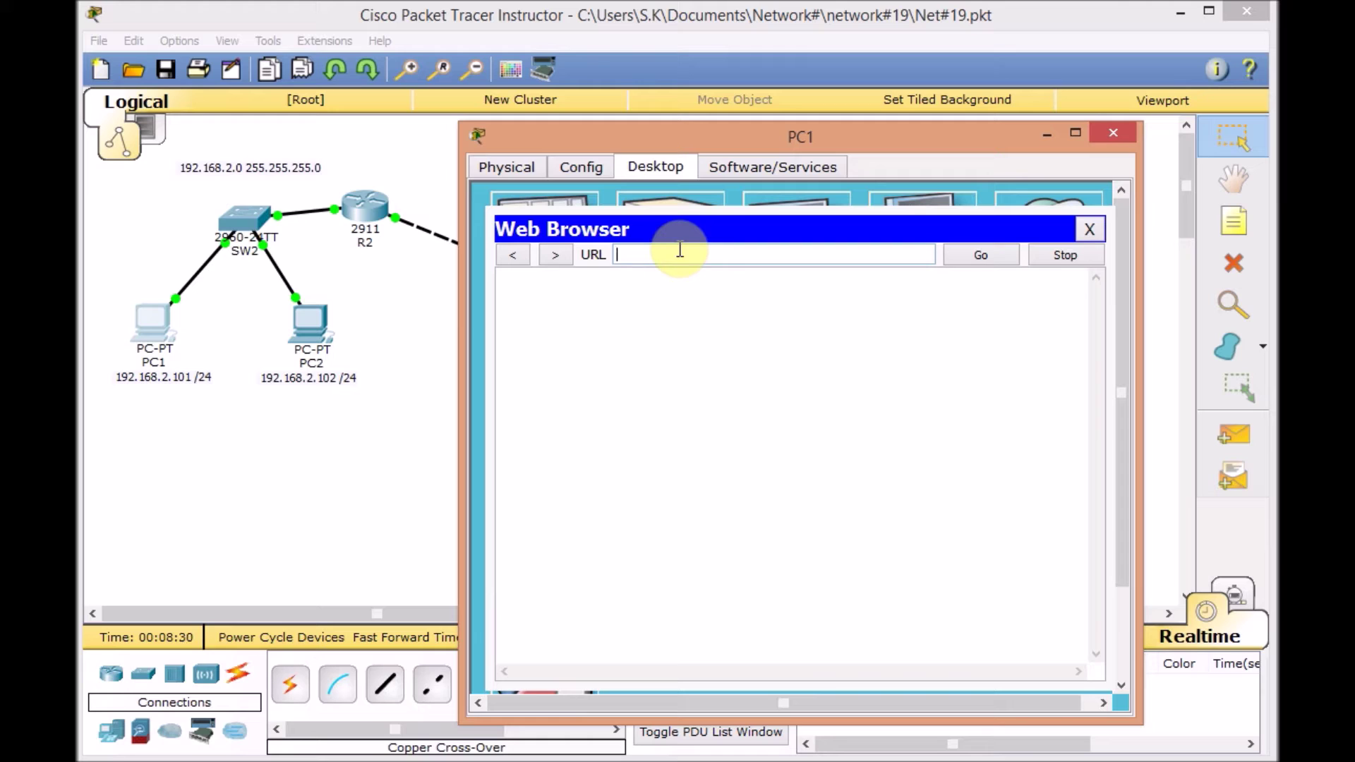
pyautogui.write('192.168.1.10')
pyautogui.press('Return')
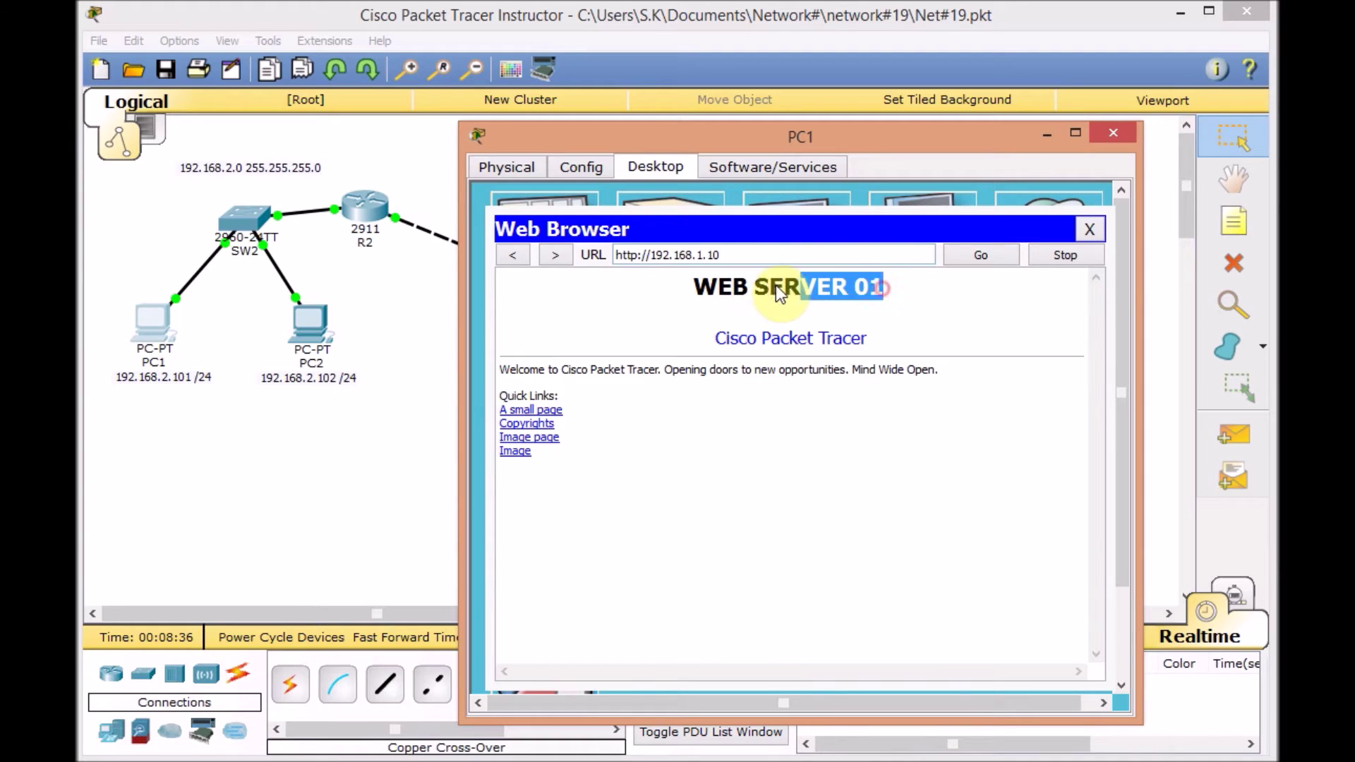
# Step: Change the address to 192.168.1.11, which times out, then close PC1's browser and window
pyautogui.click(749, 259)
pyautogui.press('BackSpace')
pyautogui.write('1')
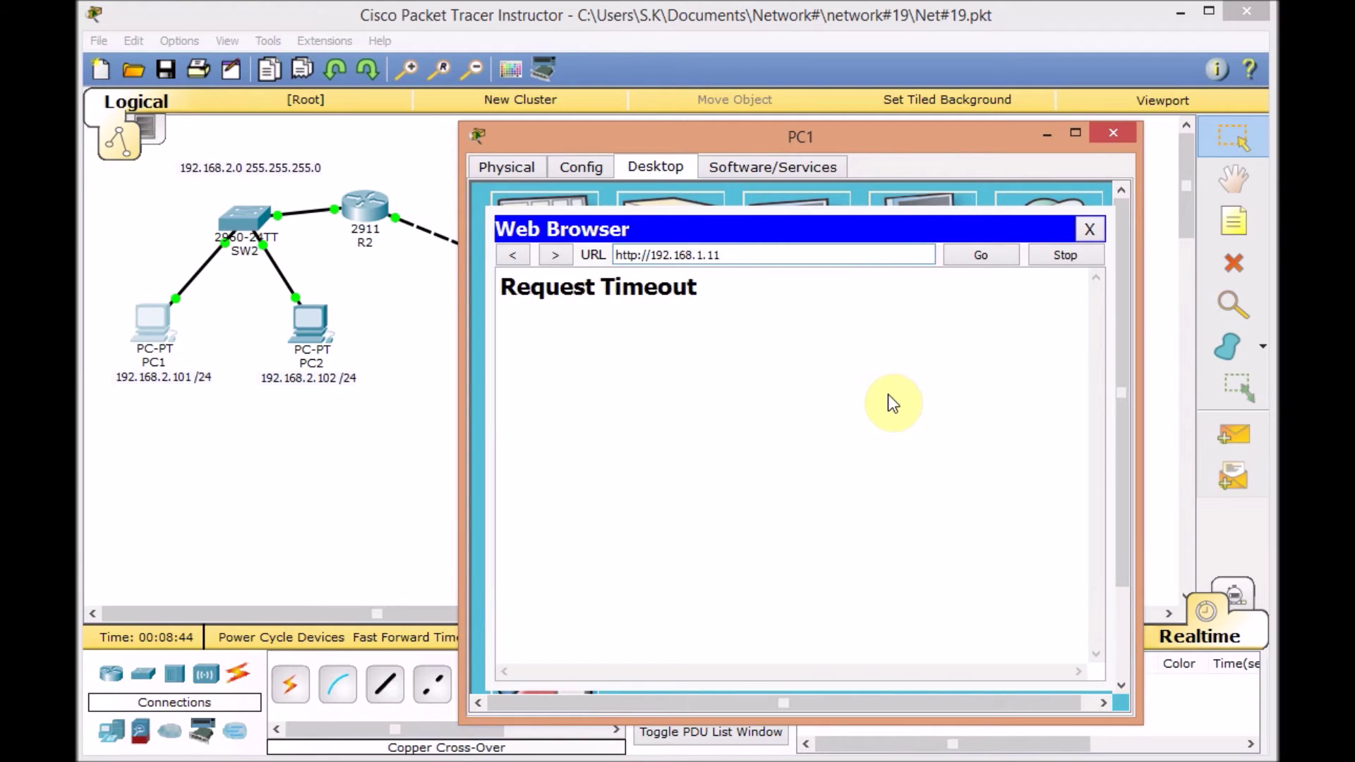
pyautogui.moveTo(711, 298); pyautogui.dragTo(553, 291)
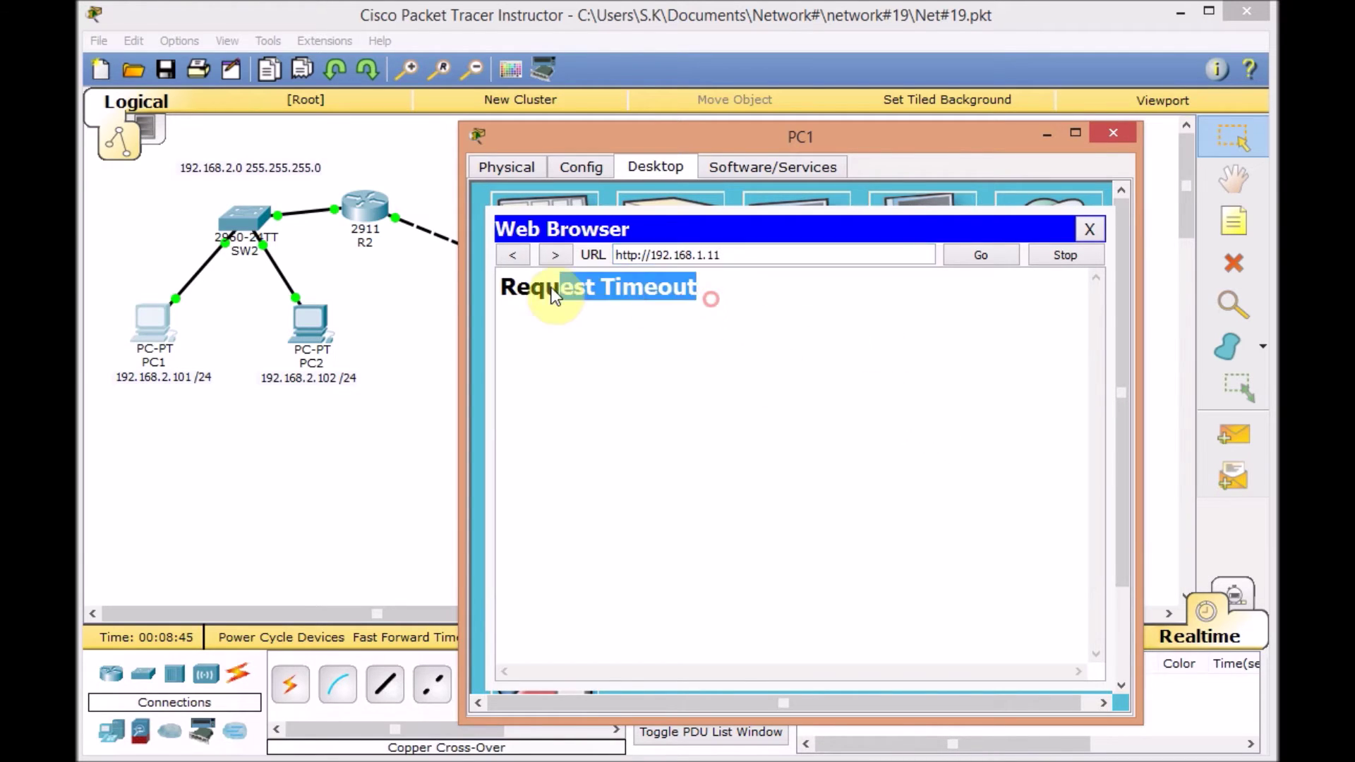
pyautogui.click(1089, 230)
pyautogui.hotkey('alt', 'F4')
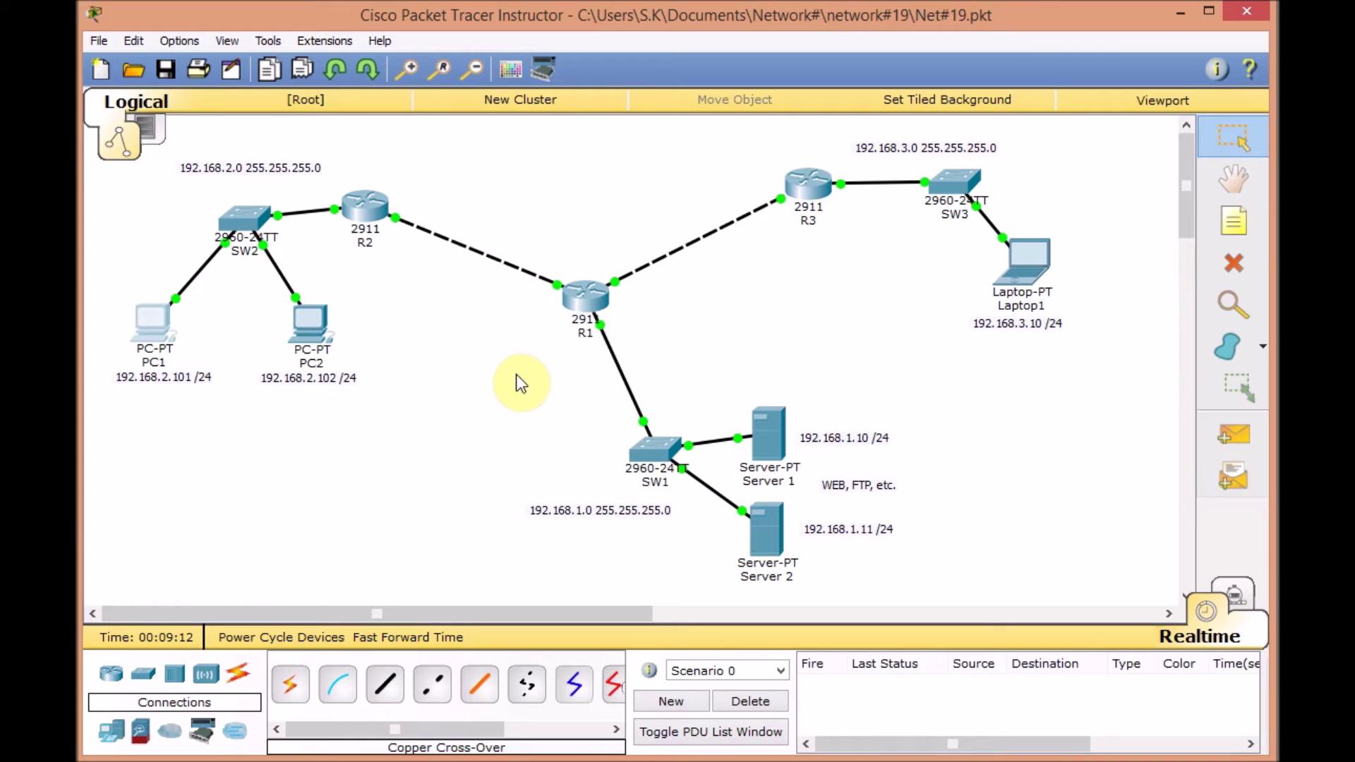
# Step: Reopen router R1's command line to see access list 110's match counts
pyautogui.click(585, 301)
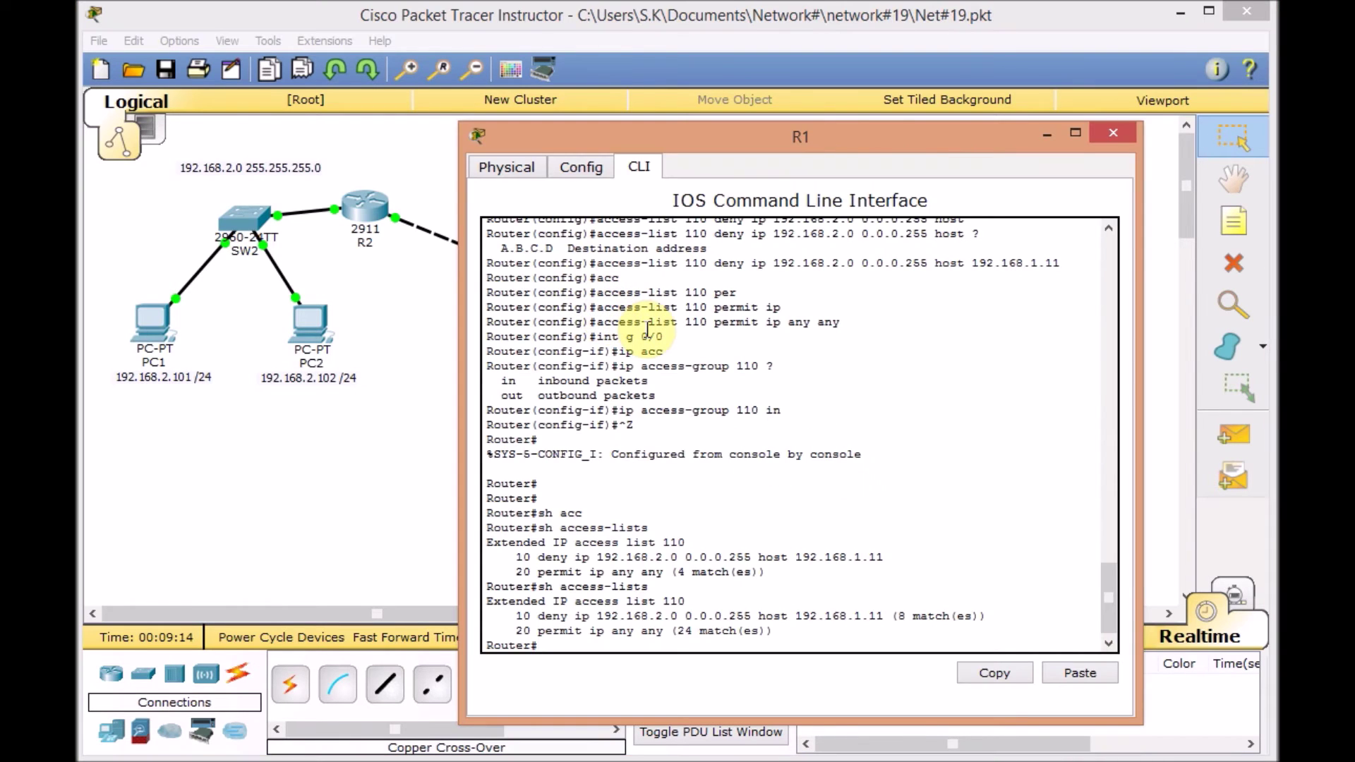
# Step: Enter global configuration mode on R1 and try the invalid 'no ip access-list 110'
pyautogui.press('Return')
pyautogui.press('Return')
pyautogui.press('Return')
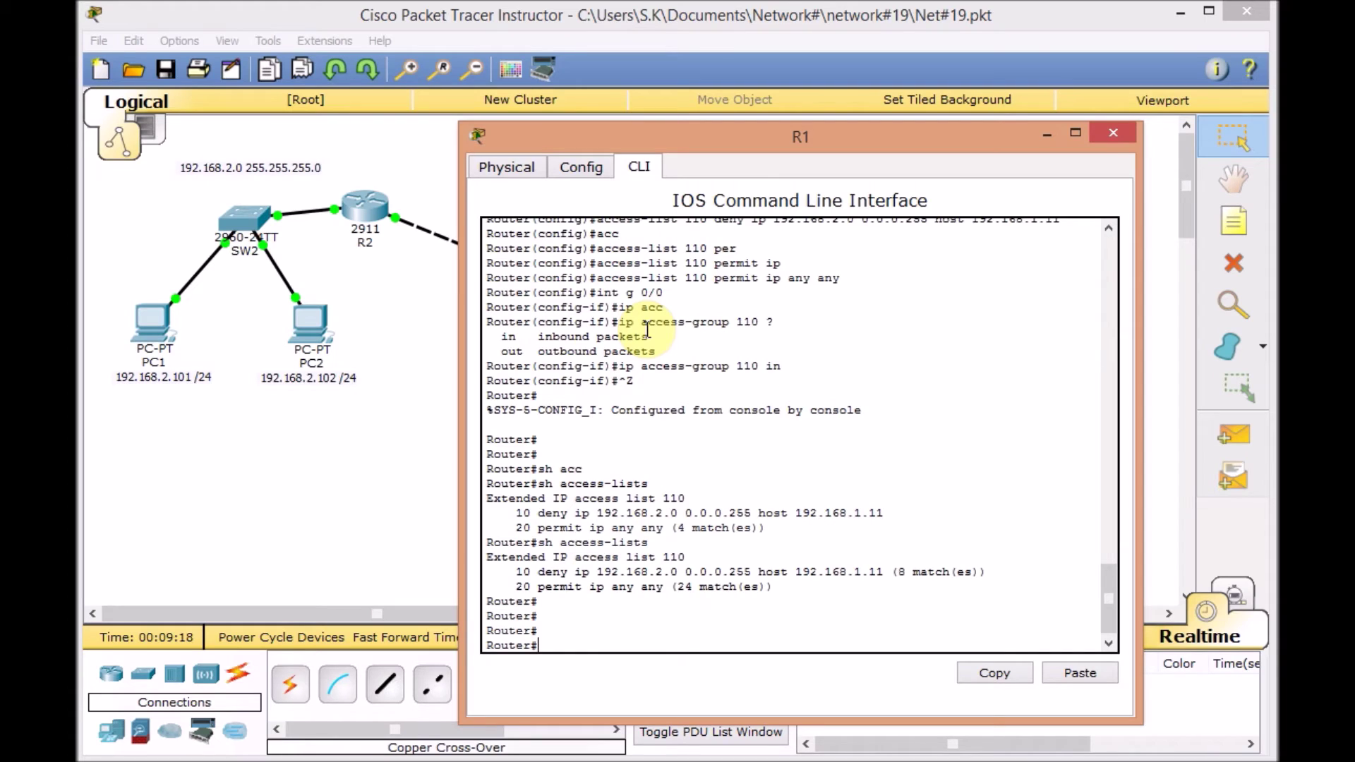
pyautogui.write('conf t')
pyautogui.press('Return')
pyautogui.write('nfig)#no')
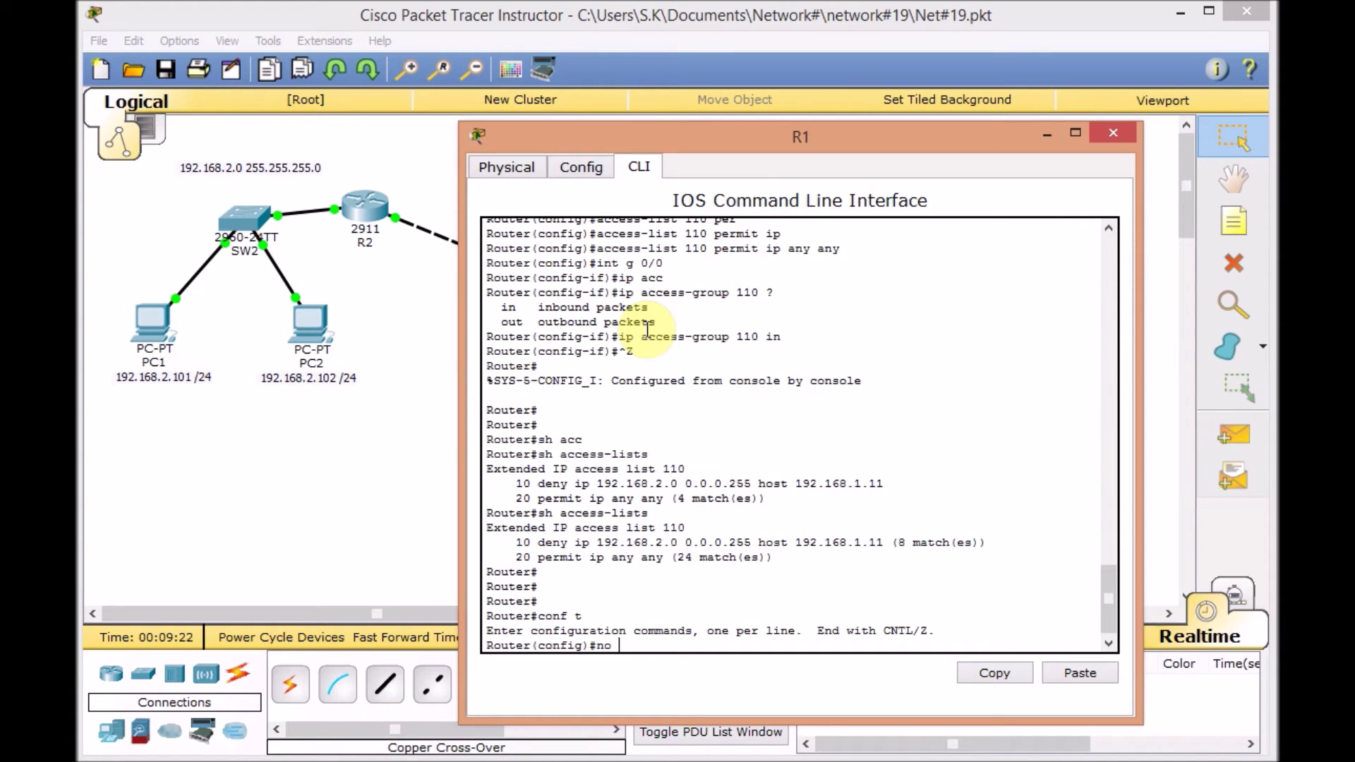
pyautogui.write(' ip acc')
pyautogui.press('Return')
pyautogui.write('no ip access-list ')
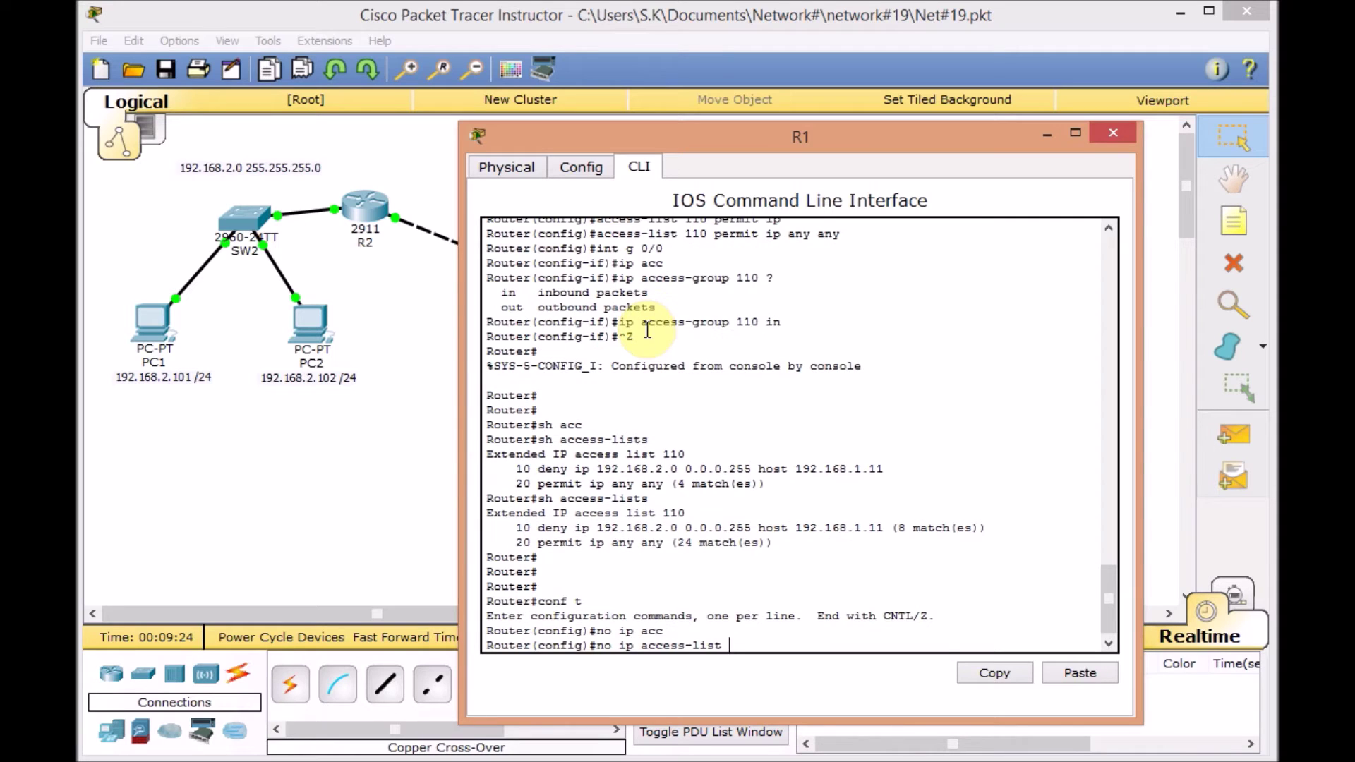
pyautogui.write('110')
pyautogui.press('Return')
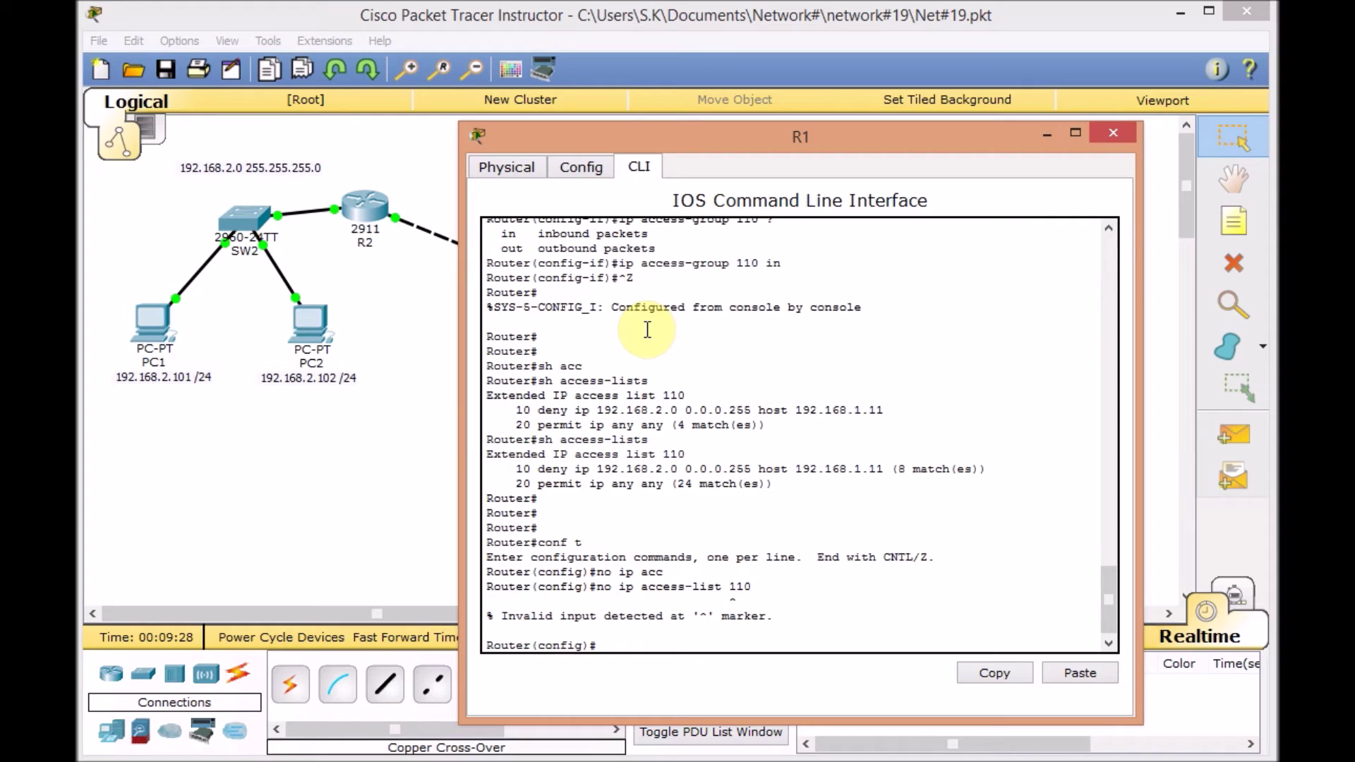
# Step: Delete the list with 'no access-list 110' and confirm 'do sh acc' shows nothing
pyautogui.press('Up')
pyautogui.press('BackSpace')
pyautogui.press('BackSpace')
pyautogui.press('BackSpace')
pyautogui.write('?')
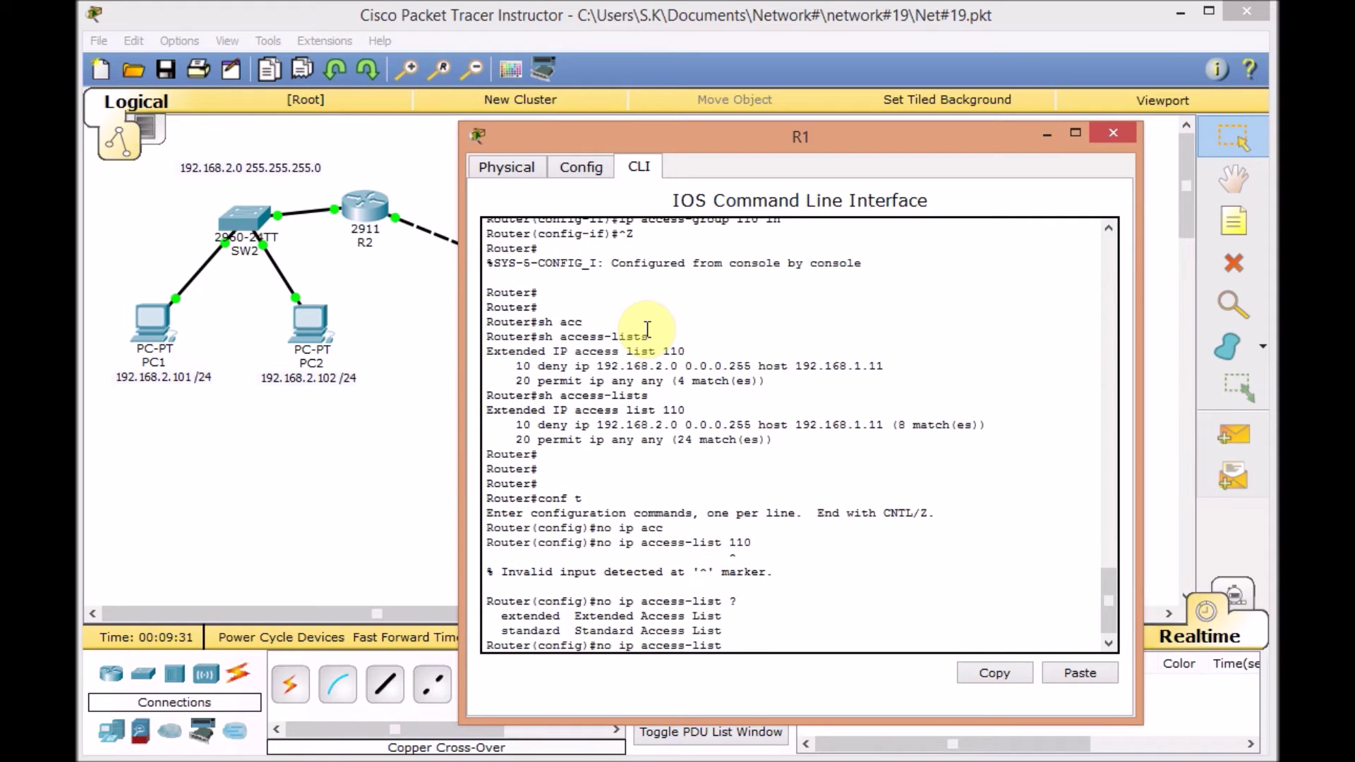
pyautogui.write('e')
pyautogui.press('BackSpace')
pyautogui.press('BackSpace')
pyautogui.press('BackSpace')
pyautogui.press('BackSpace')
pyautogui.press('BackSpace')
pyautogui.press('BackSpace')
pyautogui.press('BackSpace')
pyautogui.press('BackSpace')
pyautogui.press('BackSpace')
pyautogui.press('BackSpace')
pyautogui.press('BackSpace')
pyautogui.press('BackSpace')
pyautogui.press('BackSpace')
pyautogui.press('BackSpace')
pyautogui.write('acc')
pyautogui.press('Tab')
pyautogui.write('110')
pyautogui.press('Return')
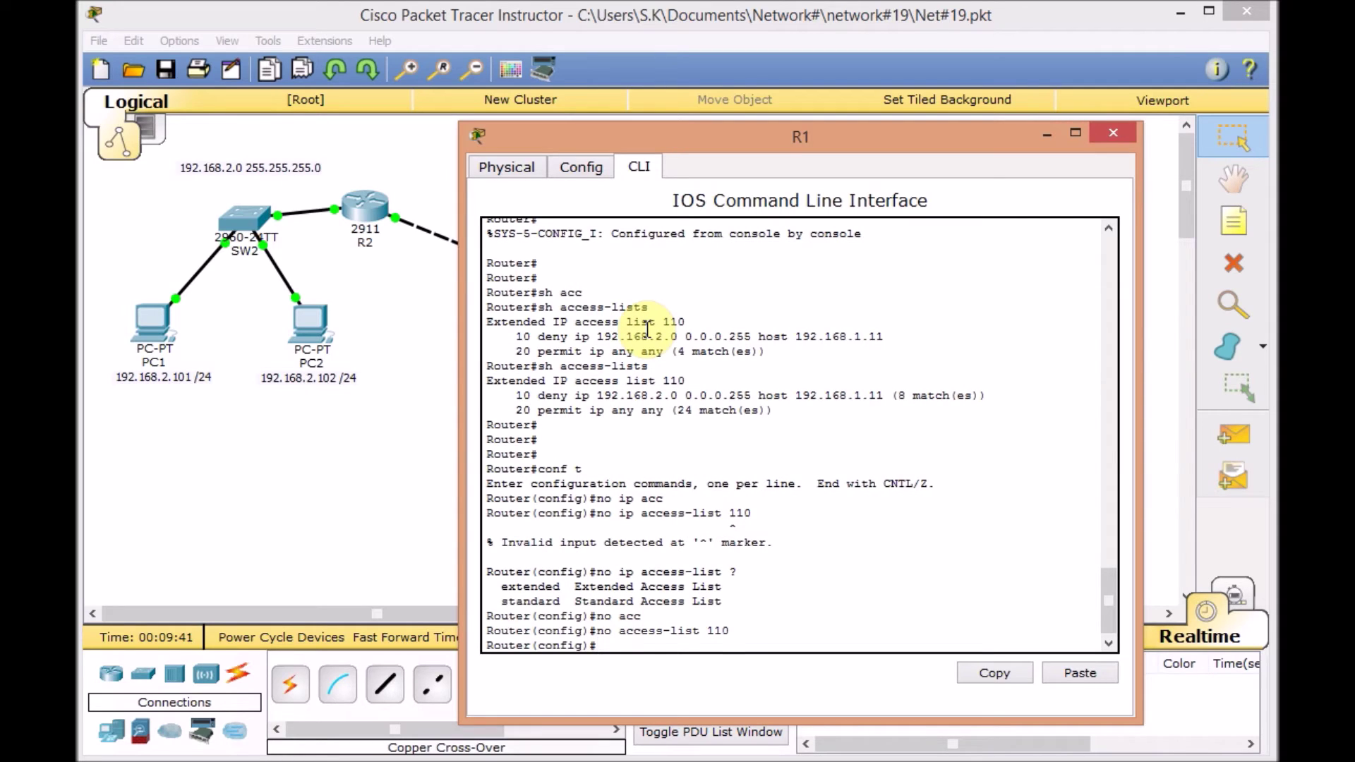
pyautogui.write('do sh acc')
pyautogui.press('Tab')
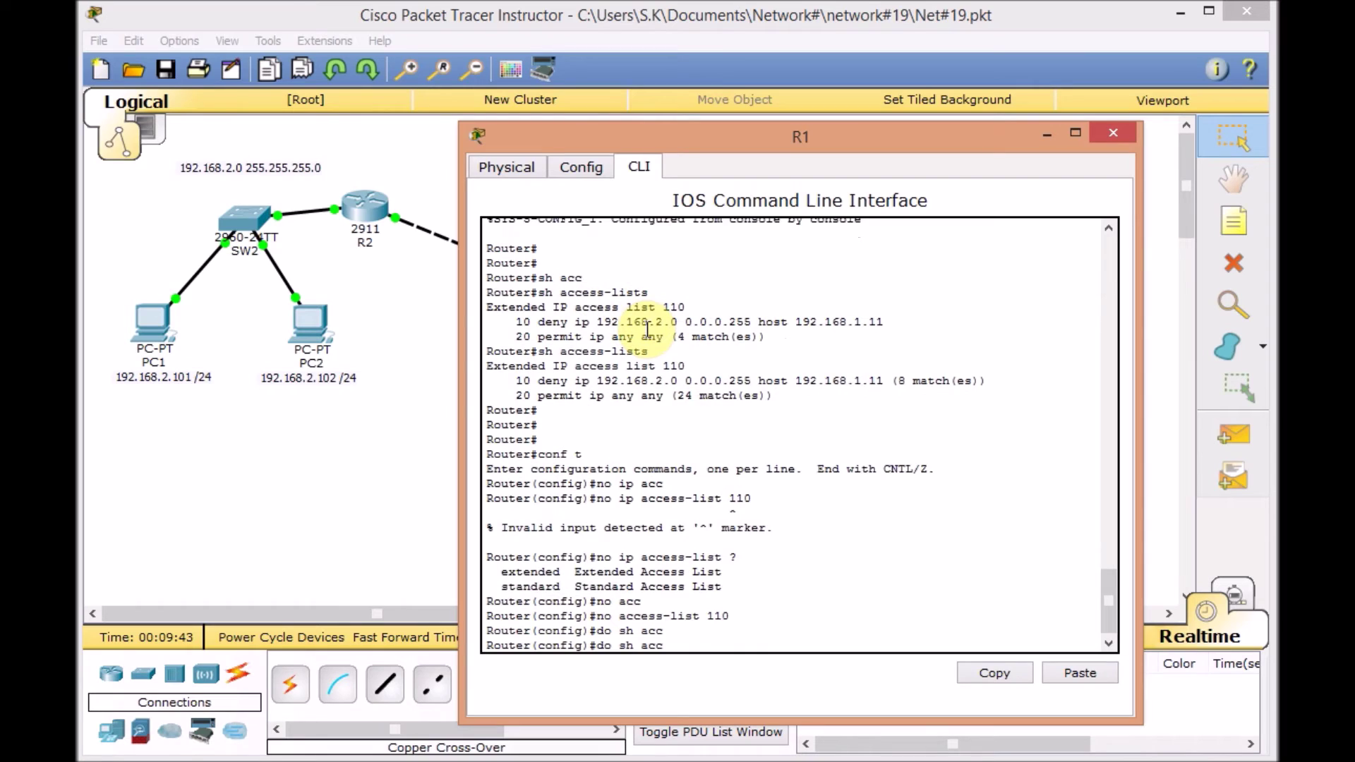
pyautogui.press('Return')
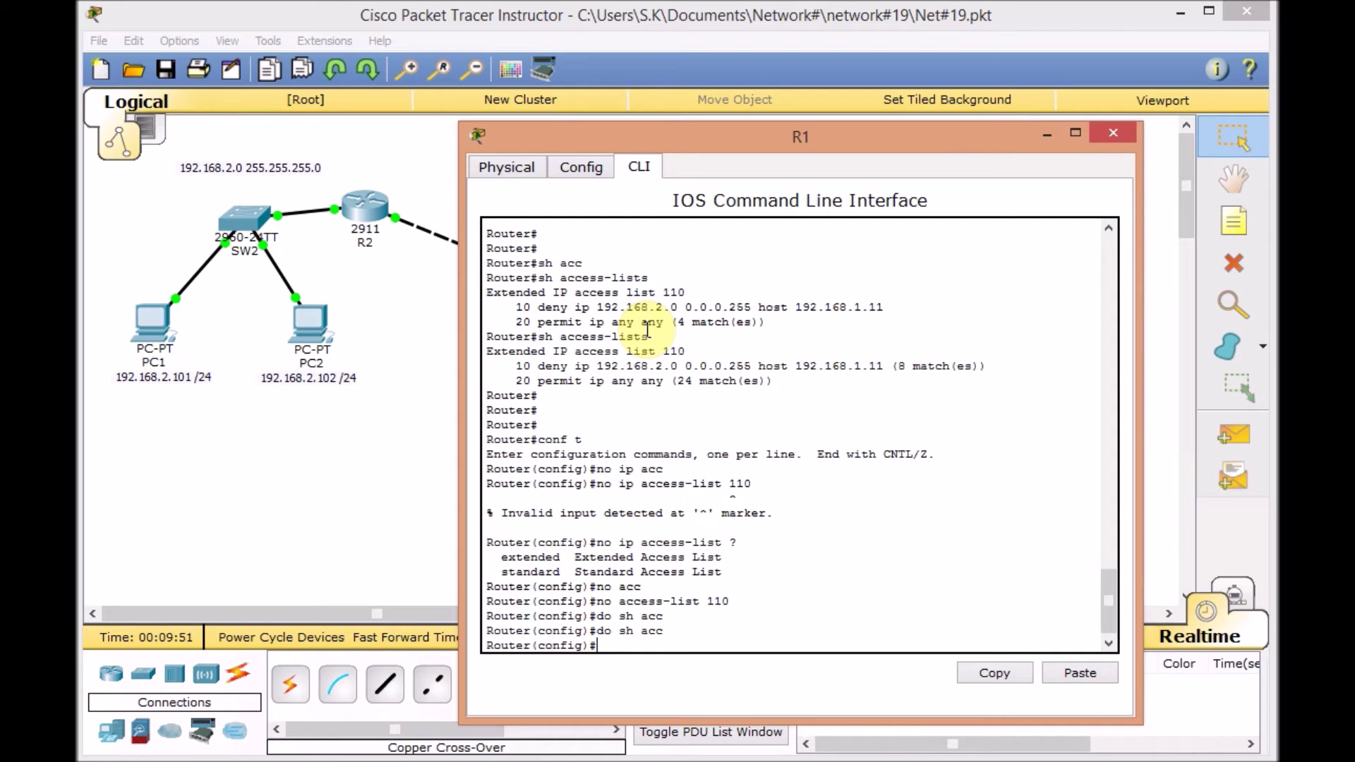
# Step: Type 'access-list 110 permit tcp 192.168.2.0 0.0.0.255' with ? help, then destination 192.168.1.11
pyautogui.write('acc')
pyautogui.press('Tab')
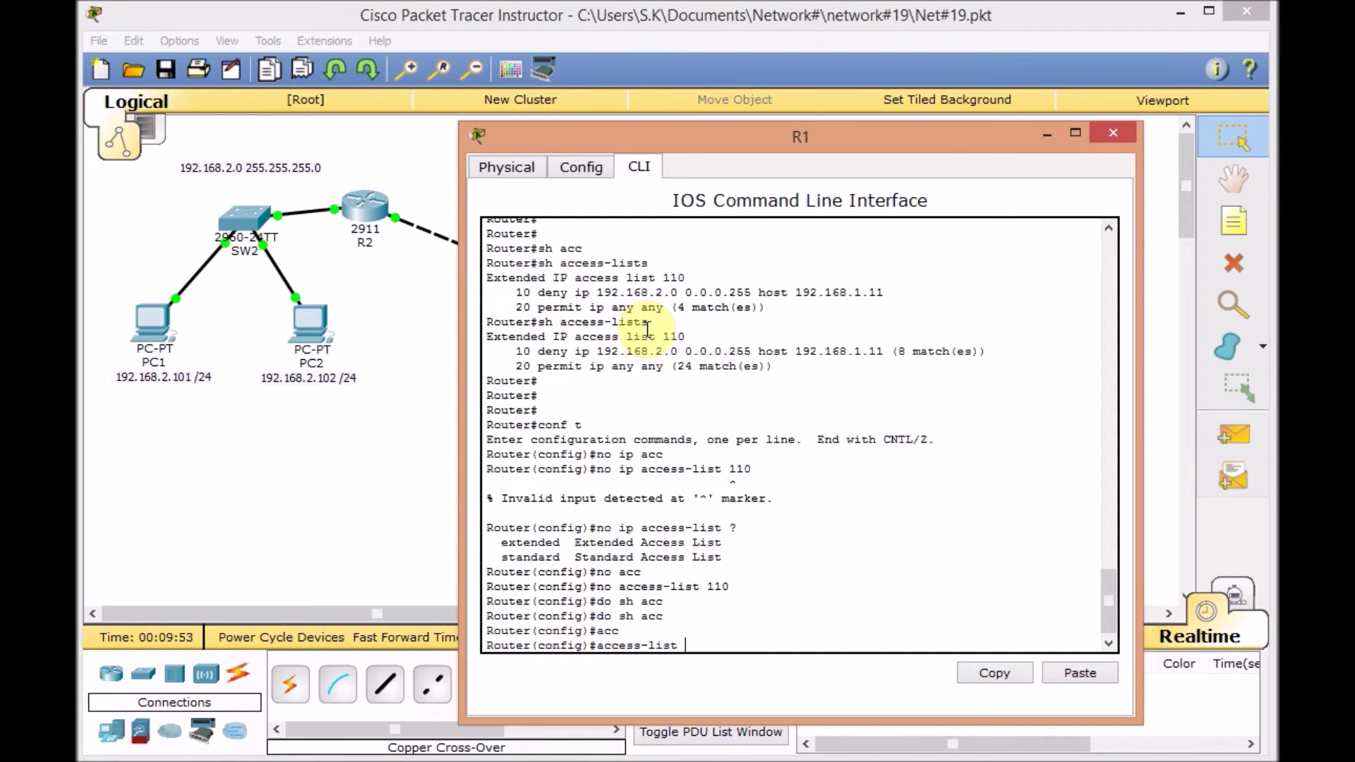
pyautogui.write('110 ?')
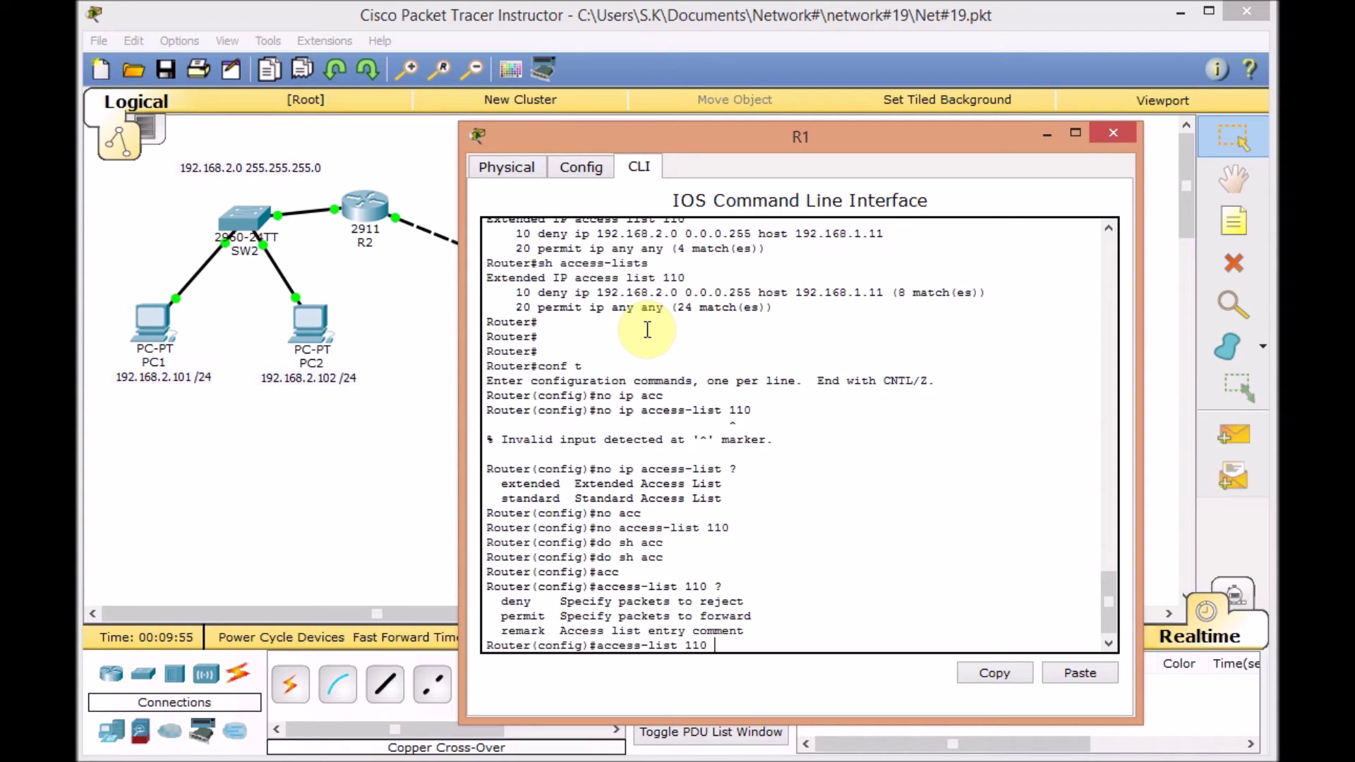
pyautogui.write('per')
pyautogui.press('Tab')
pyautogui.write('?')
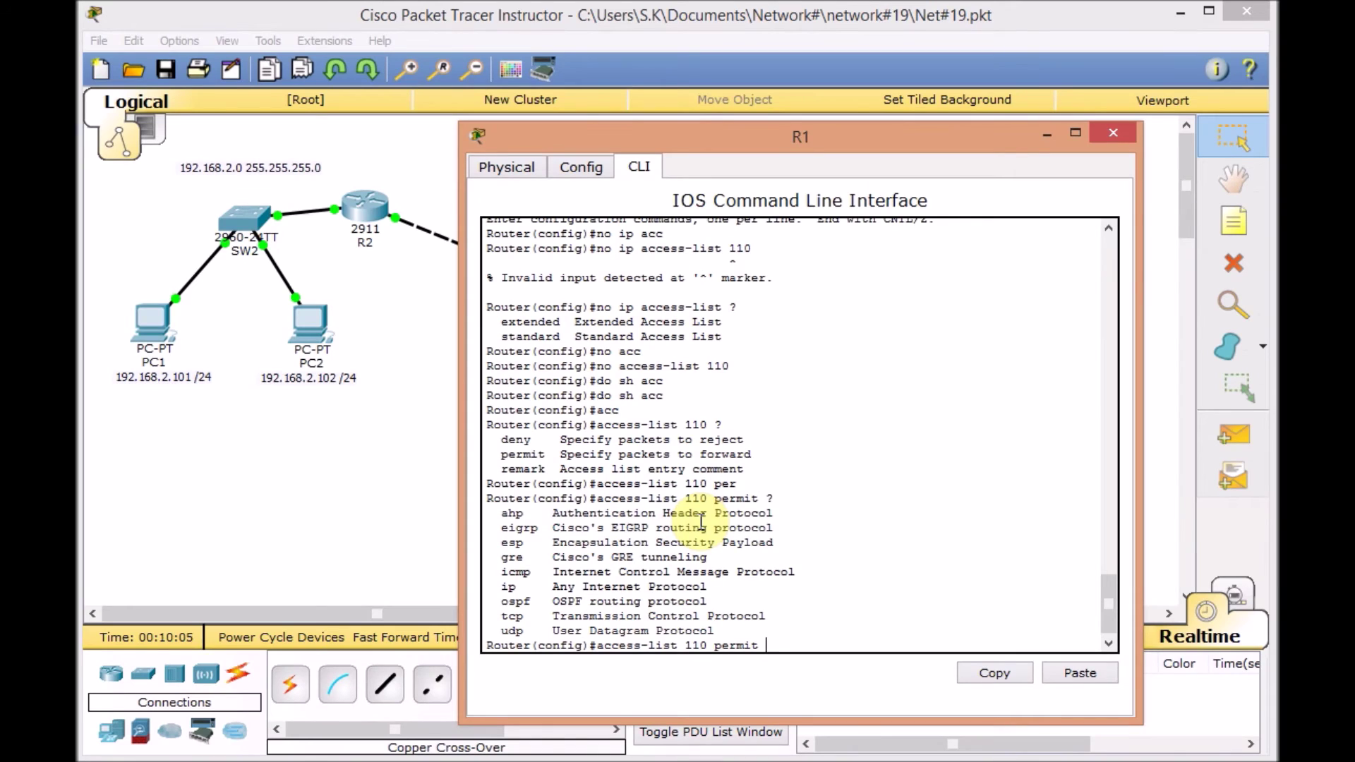
pyautogui.write('tc')
pyautogui.press('Tab')
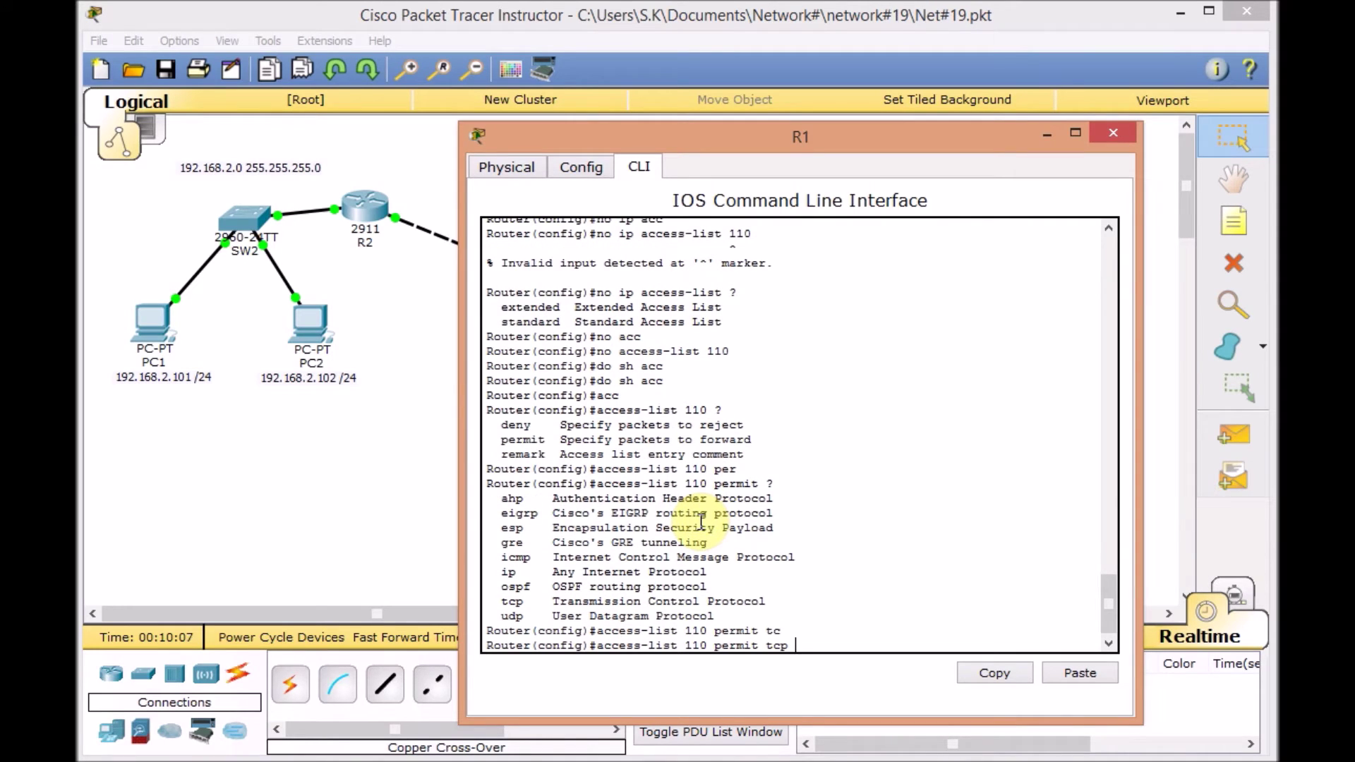
pyautogui.write('?')
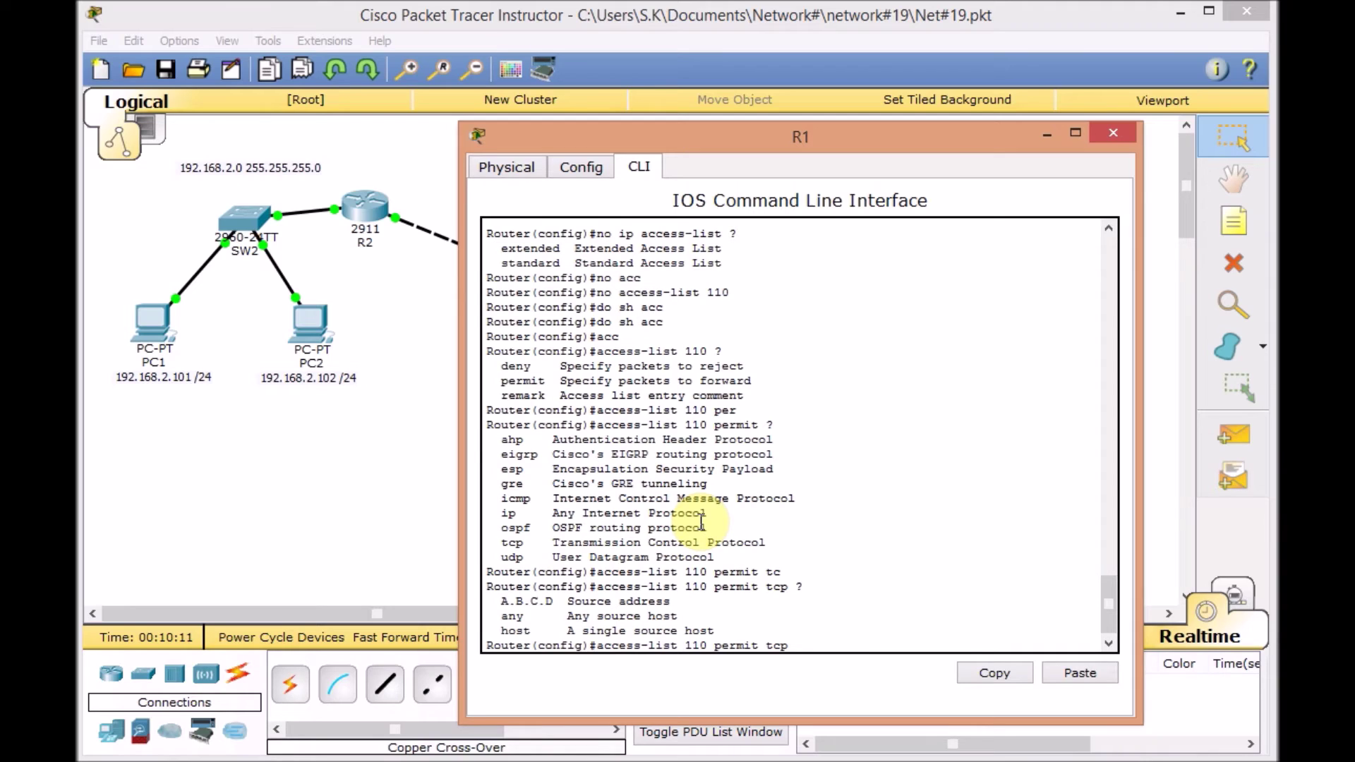
pyautogui.write('192.168.2.0 0.0.0.255 ?')
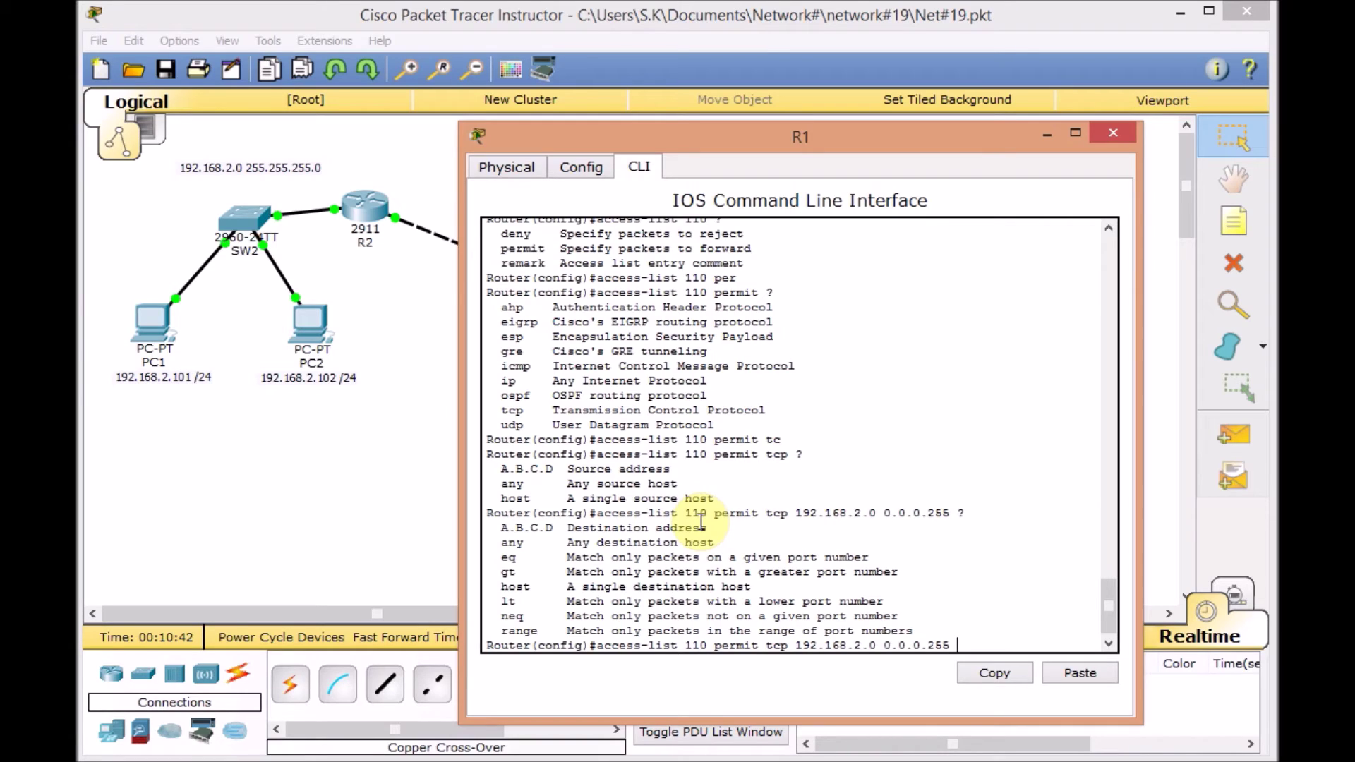
pyautogui.write('192.168.1.11')
# Step: Insert 'host' before 192.168.1.11 and finish the rule with 'eq www'
pyautogui.press('Left')
pyautogui.press('Left')
pyautogui.press('Left')
pyautogui.press('Left')
pyautogui.press('Left')
pyautogui.write('host')
pyautogui.press('Right')
pyautogui.press('Right')
pyautogui.press('Right')
pyautogui.press('Right')
pyautogui.press('Right')
pyautogui.press('Right')
pyautogui.press('Right')
pyautogui.press('Right')
pyautogui.press('Right')
pyautogui.write('?')
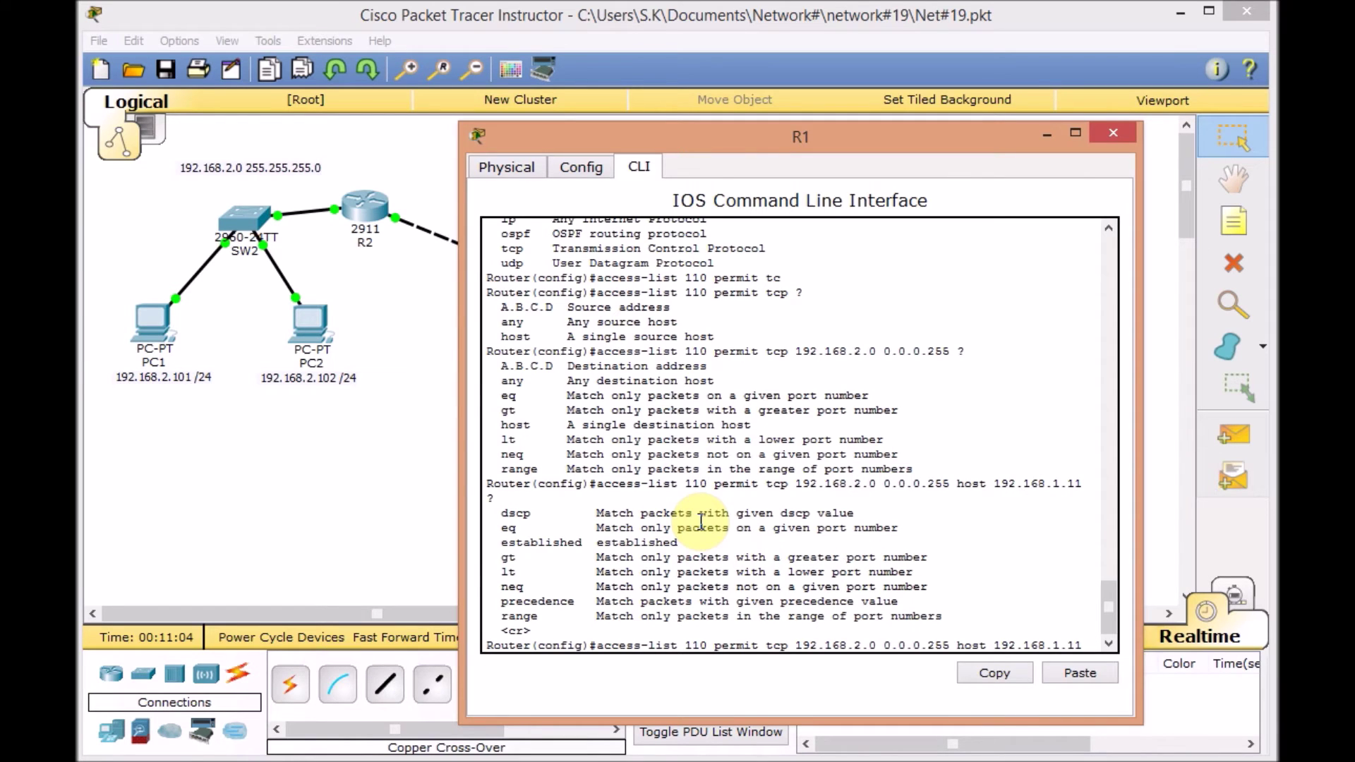
pyautogui.write('eq')
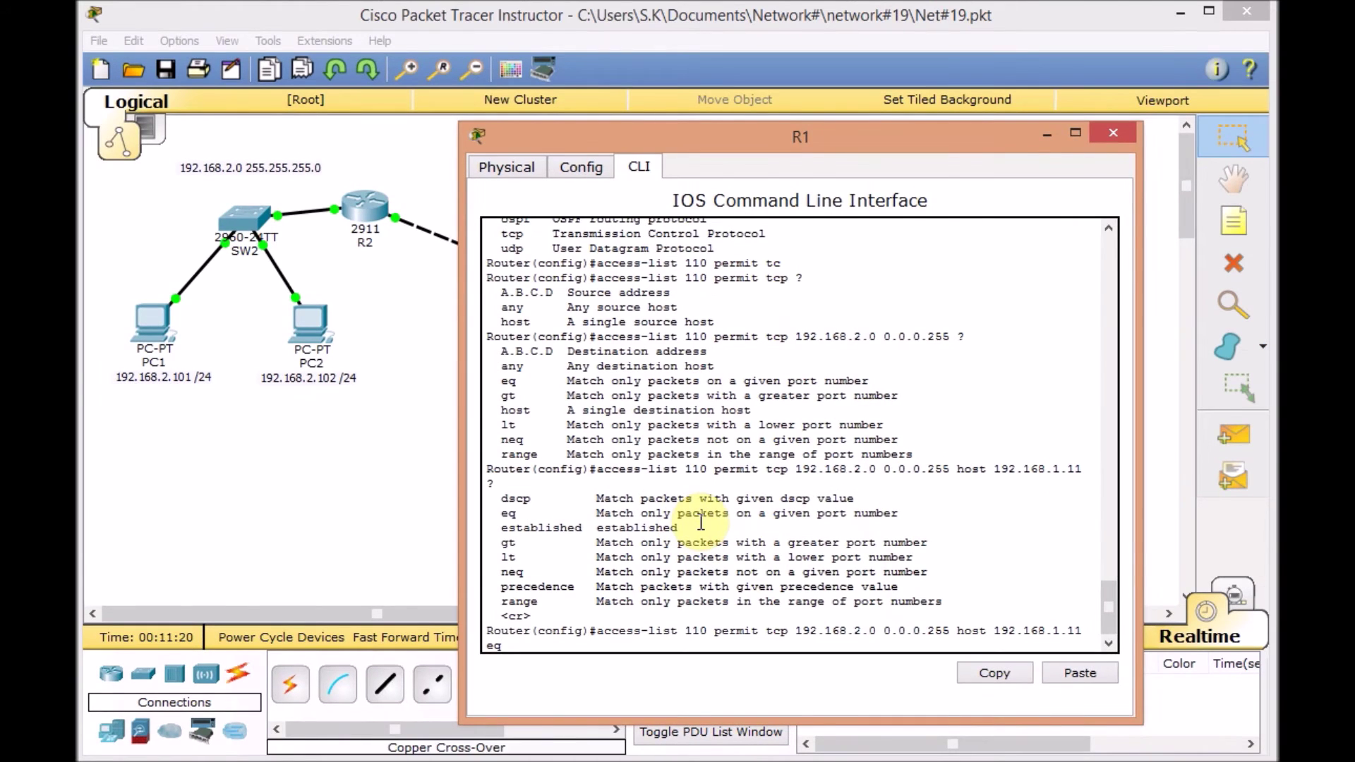
pyautogui.write('?')
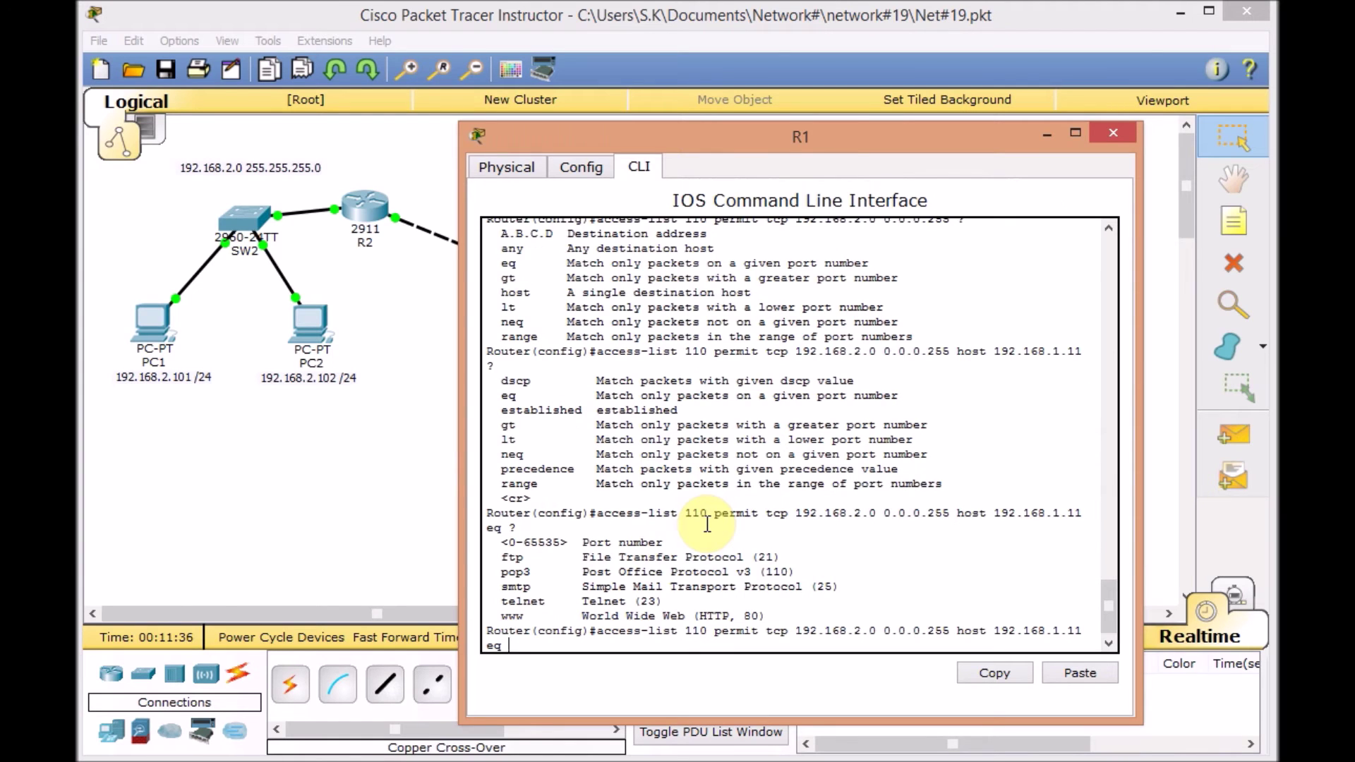
pyautogui.write('www')
# Step: Submit the permit tcp eq www rule to access list 110 and get a fresh prompt
pyautogui.press('Return')
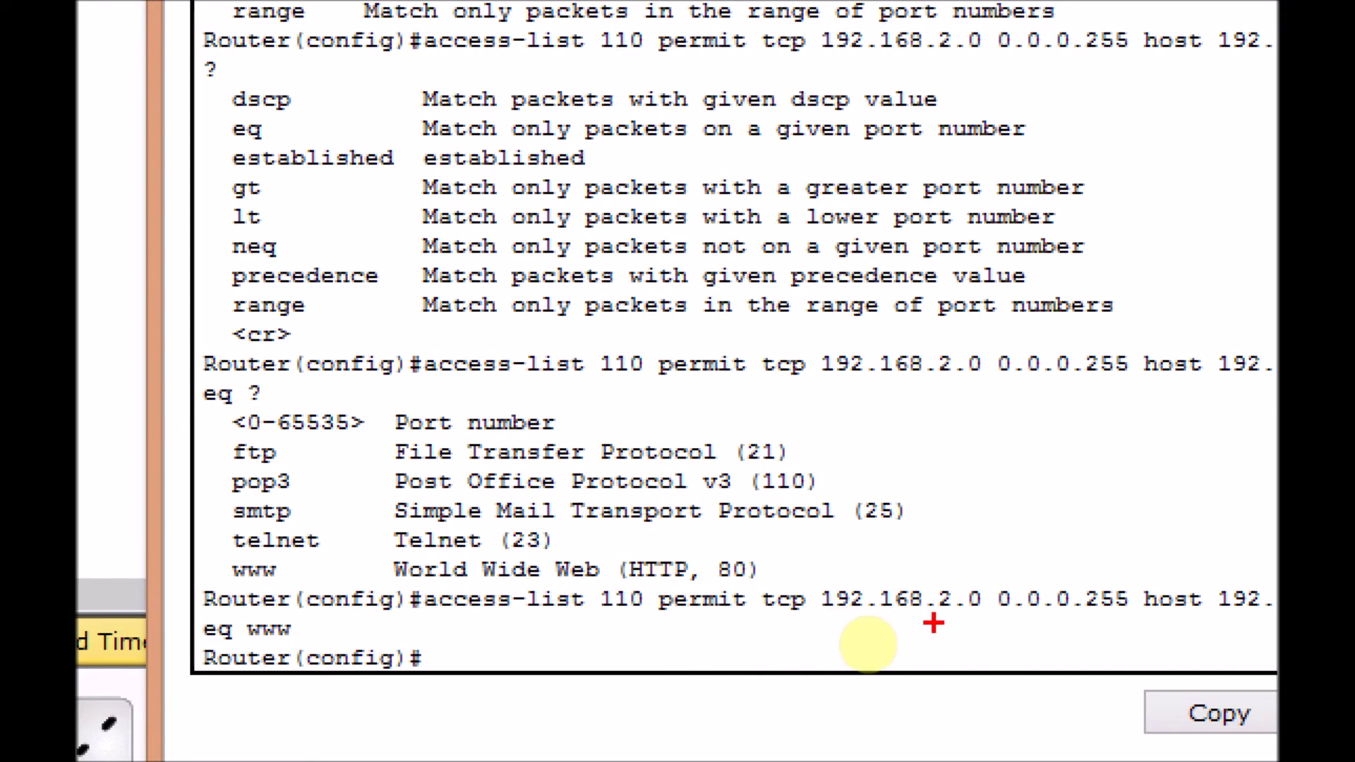
pyautogui.moveTo(1134, 613); pyautogui.dragTo(833, 623)
pyautogui.moveTo(1153, 618); pyautogui.dragTo(1276, 634)
pyautogui.moveTo(1277, 571)
pyautogui.mouseDown()
pyautogui.moveTo(1088, 621)
pyautogui.moveTo(956, 624)
pyautogui.mouseUp()
pyautogui.moveTo(320, 642); pyautogui.dragTo(189, 625)
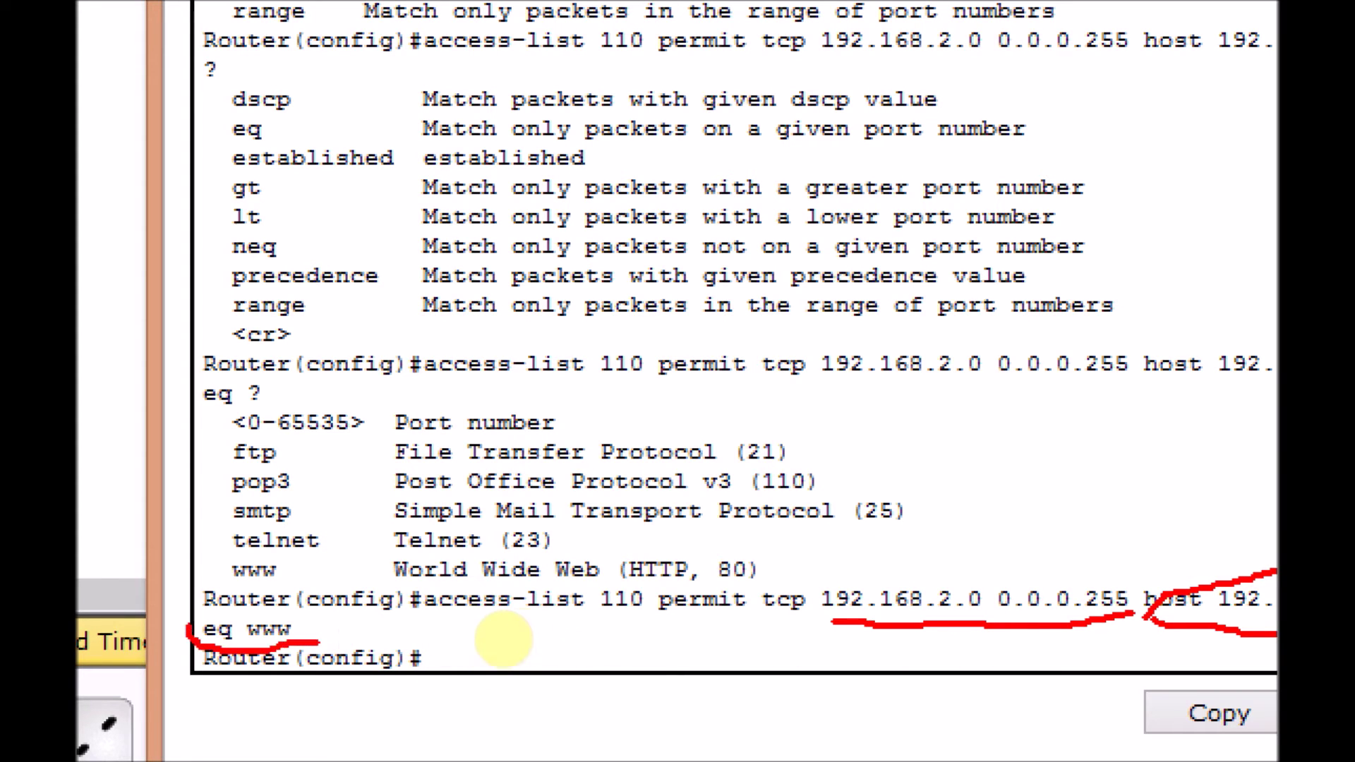
pyautogui.press('Escape')
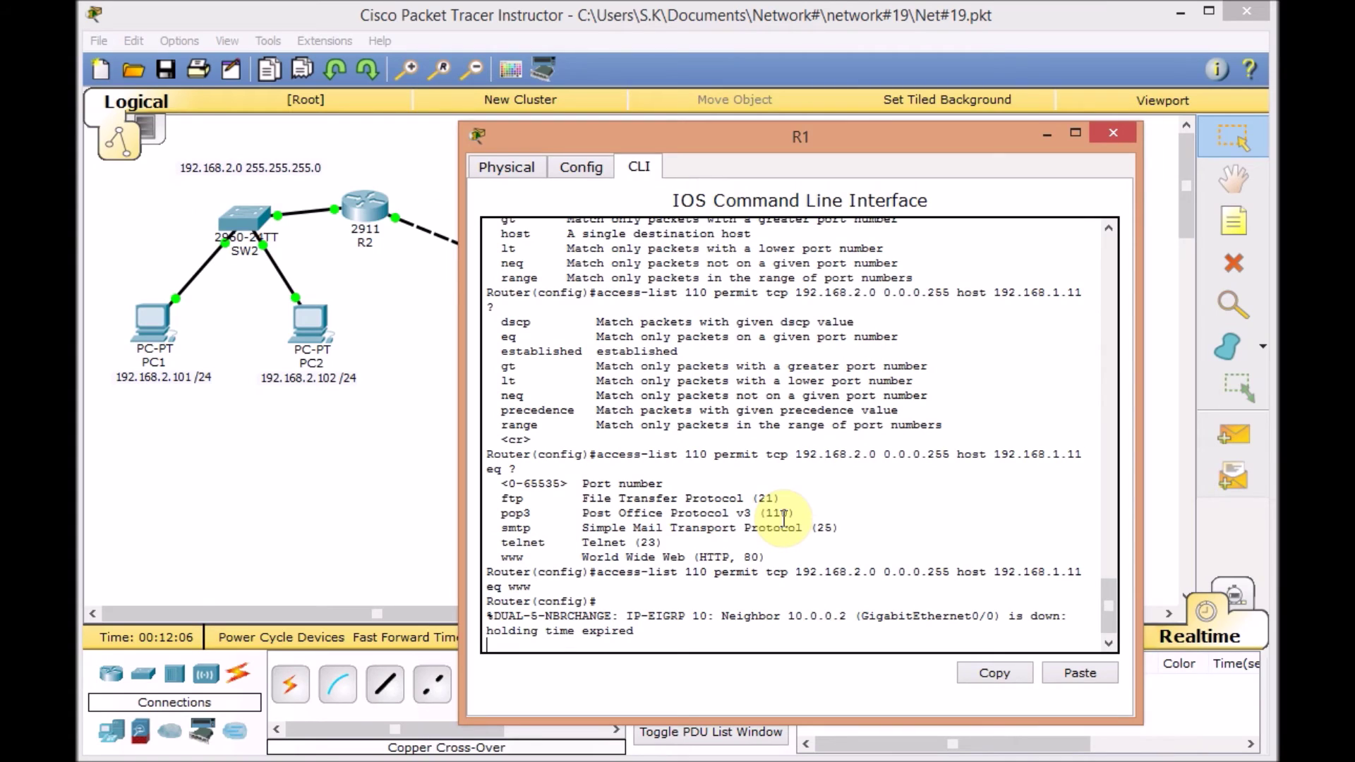
pyautogui.press('Return')
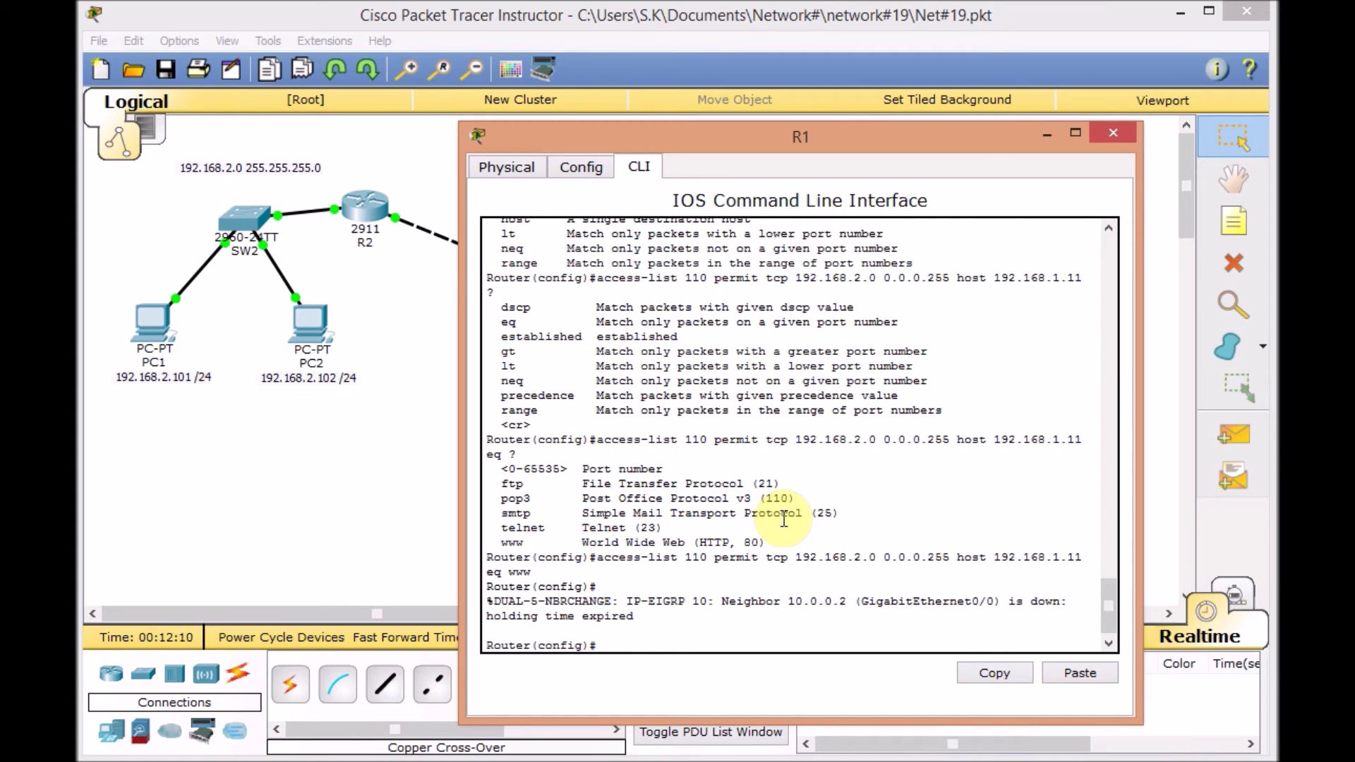
# Step: Add 'access-list 110 deny ip 192.168.2.0 0.0.0.255 host 192.168.1.11'
pyautogui.write('acc')
pyautogui.press('Tab')
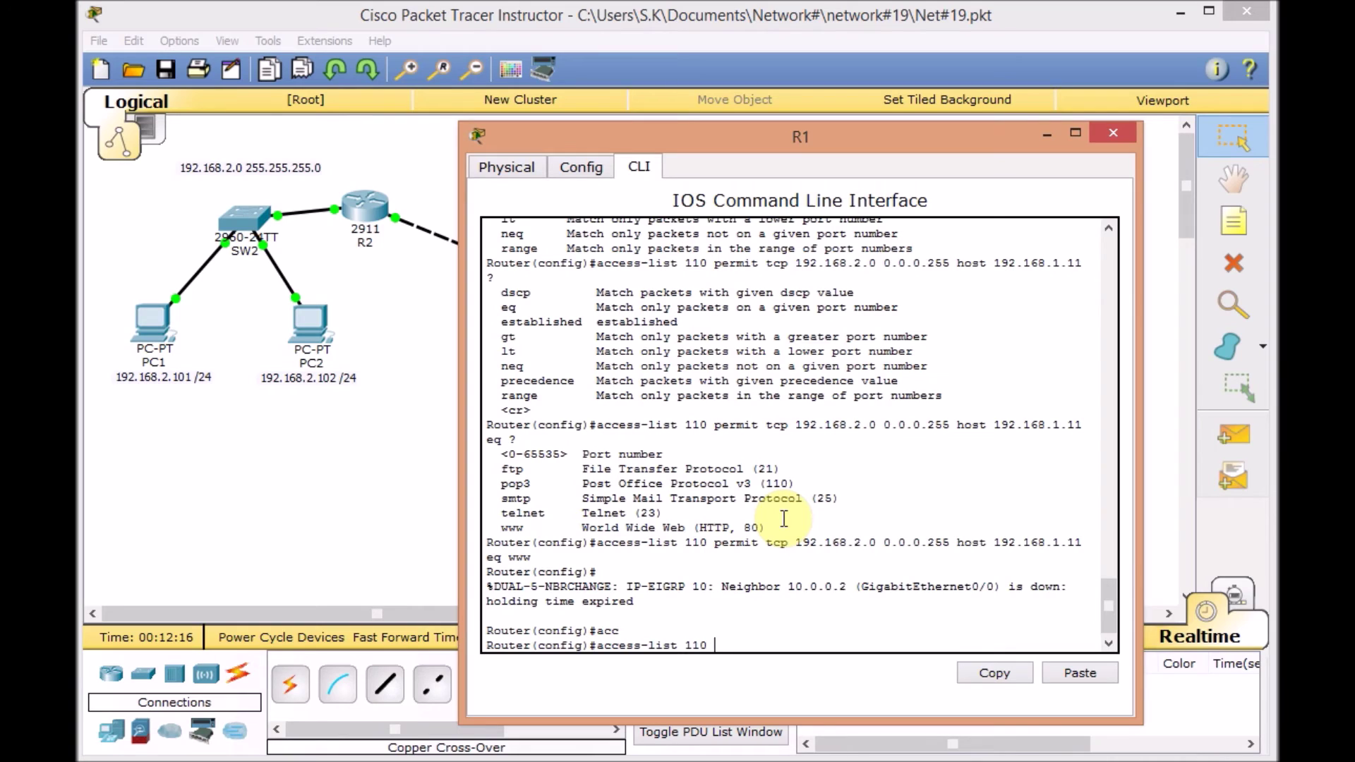
pyautogui.write('110 de')
pyautogui.press('Tab')
pyautogui.write('ip ')
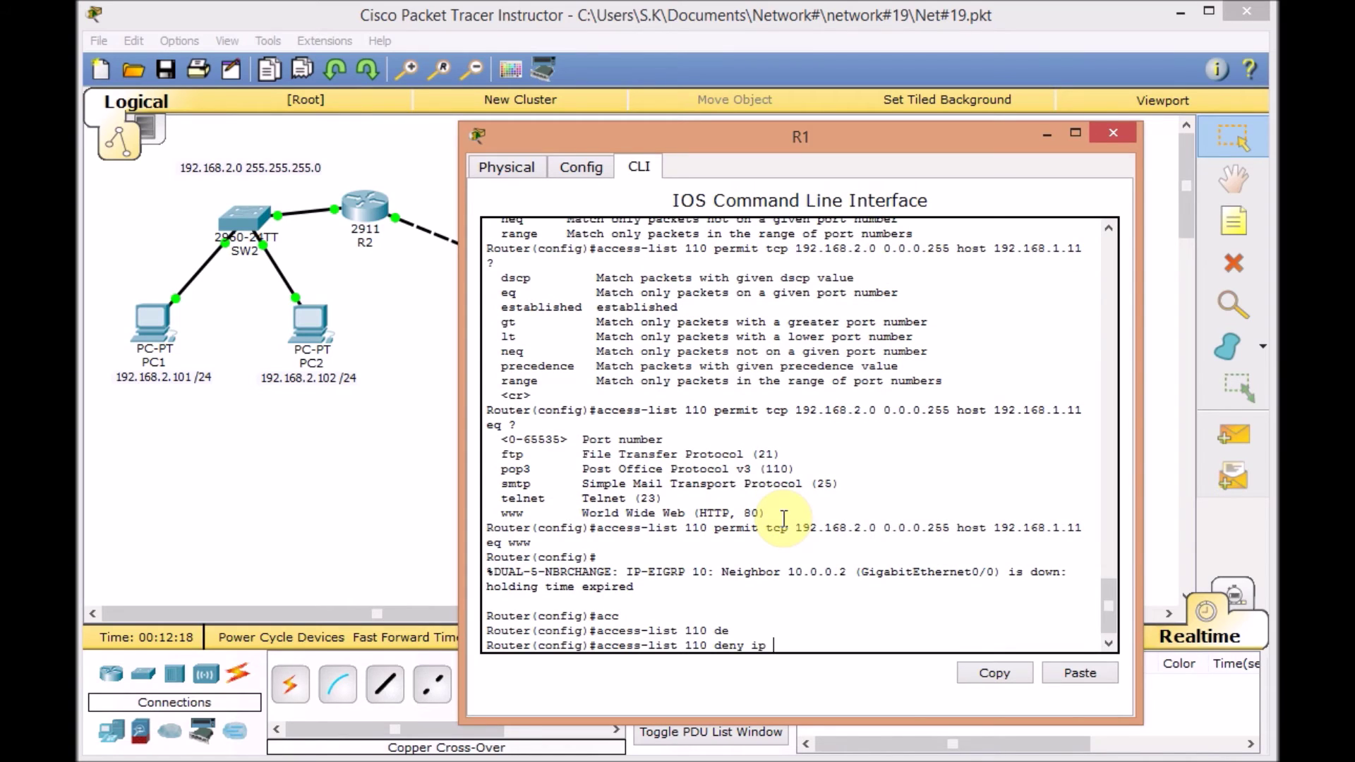
pyautogui.write('192.168.2.0 0.0.0.255 ?')
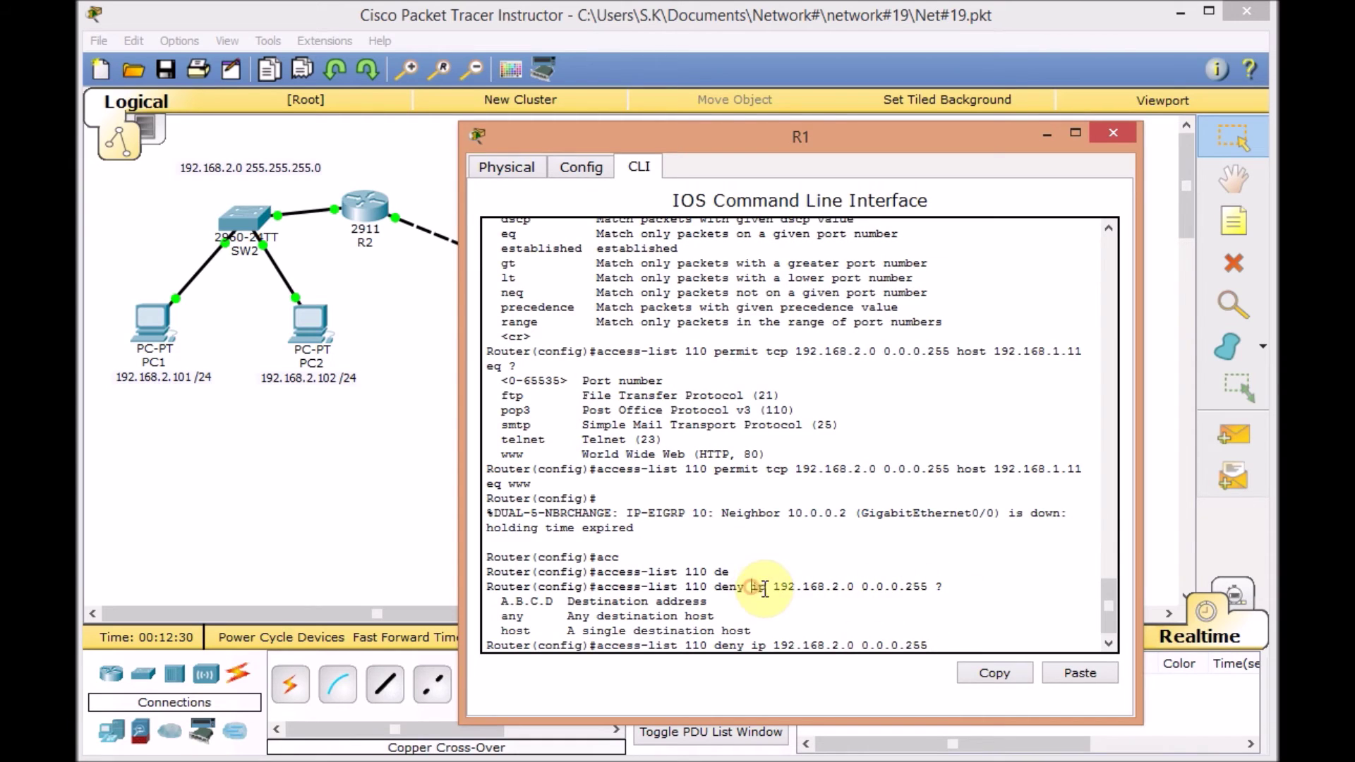
pyautogui.moveTo(750, 588); pyautogui.dragTo(769, 597)
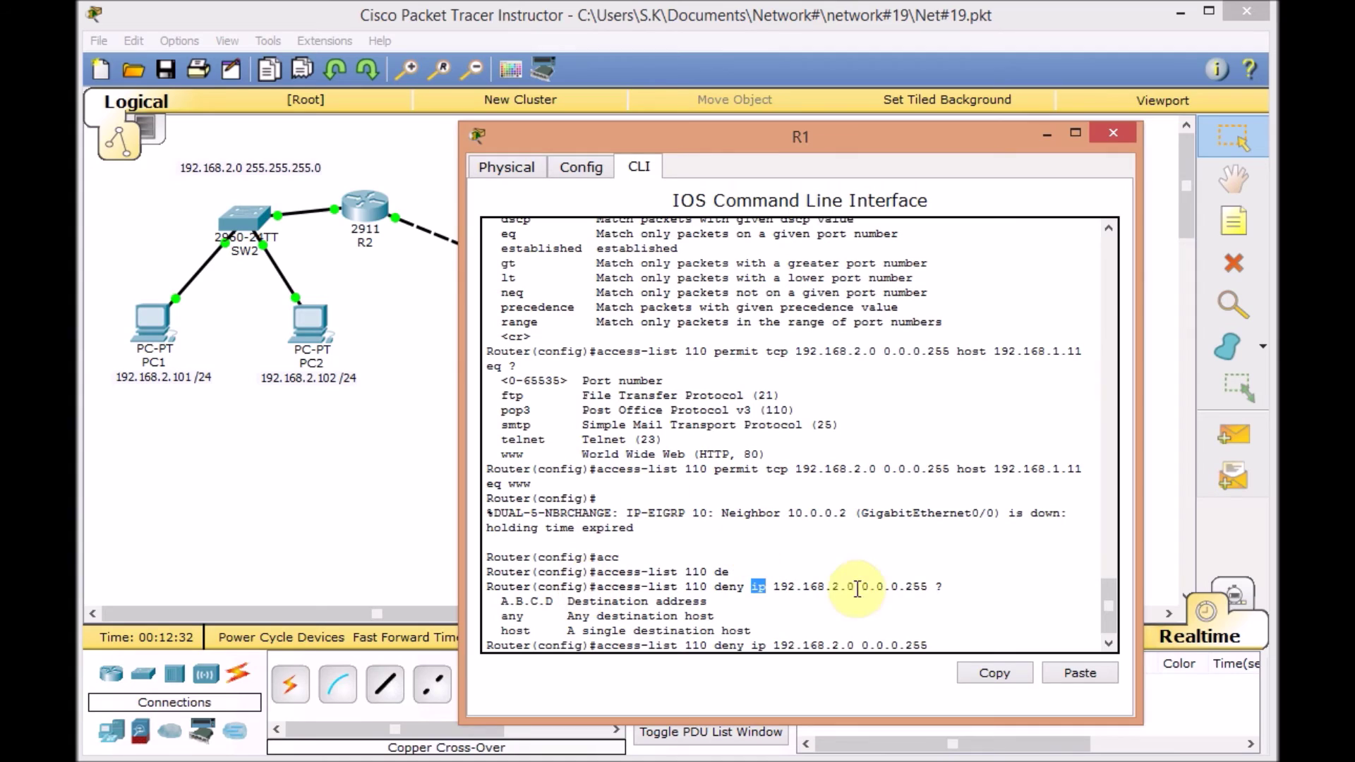
pyautogui.click(957, 632)
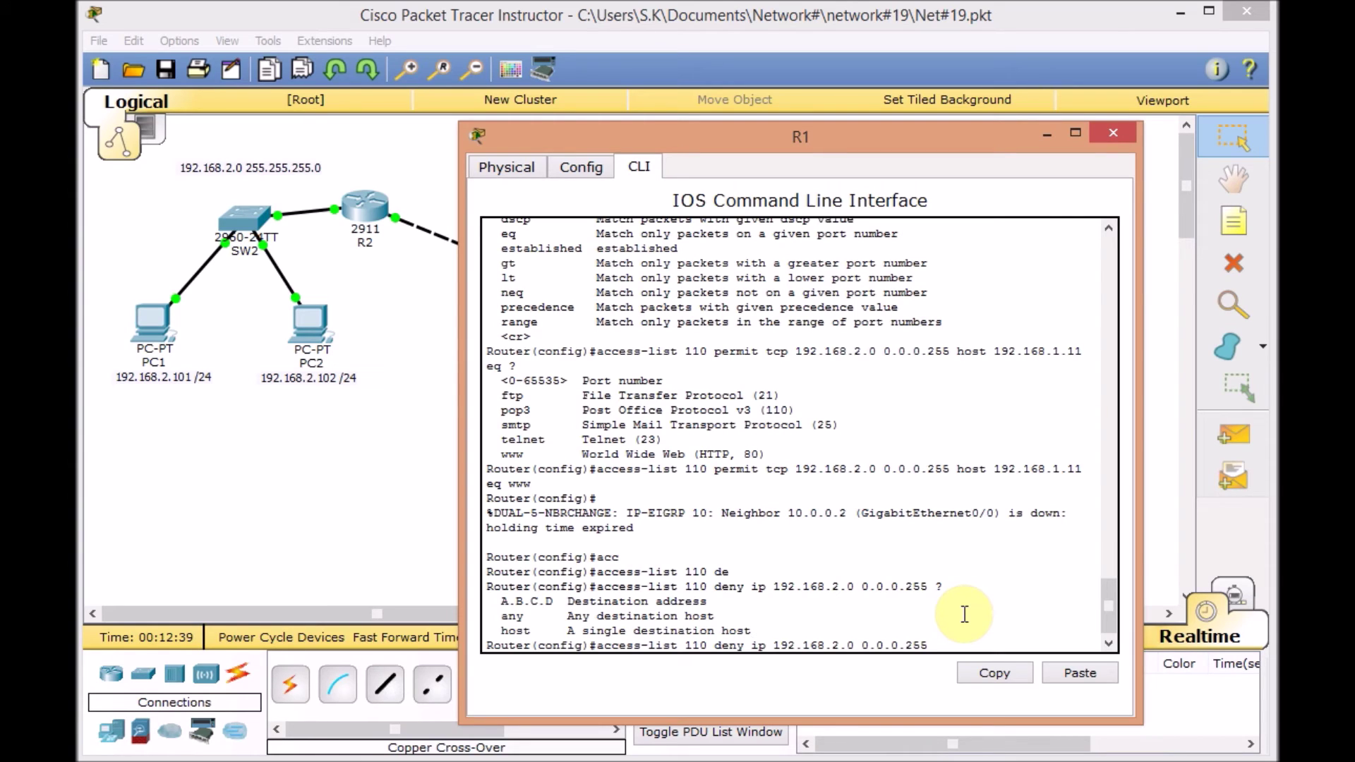
pyautogui.write('ho')
pyautogui.press('Tab')
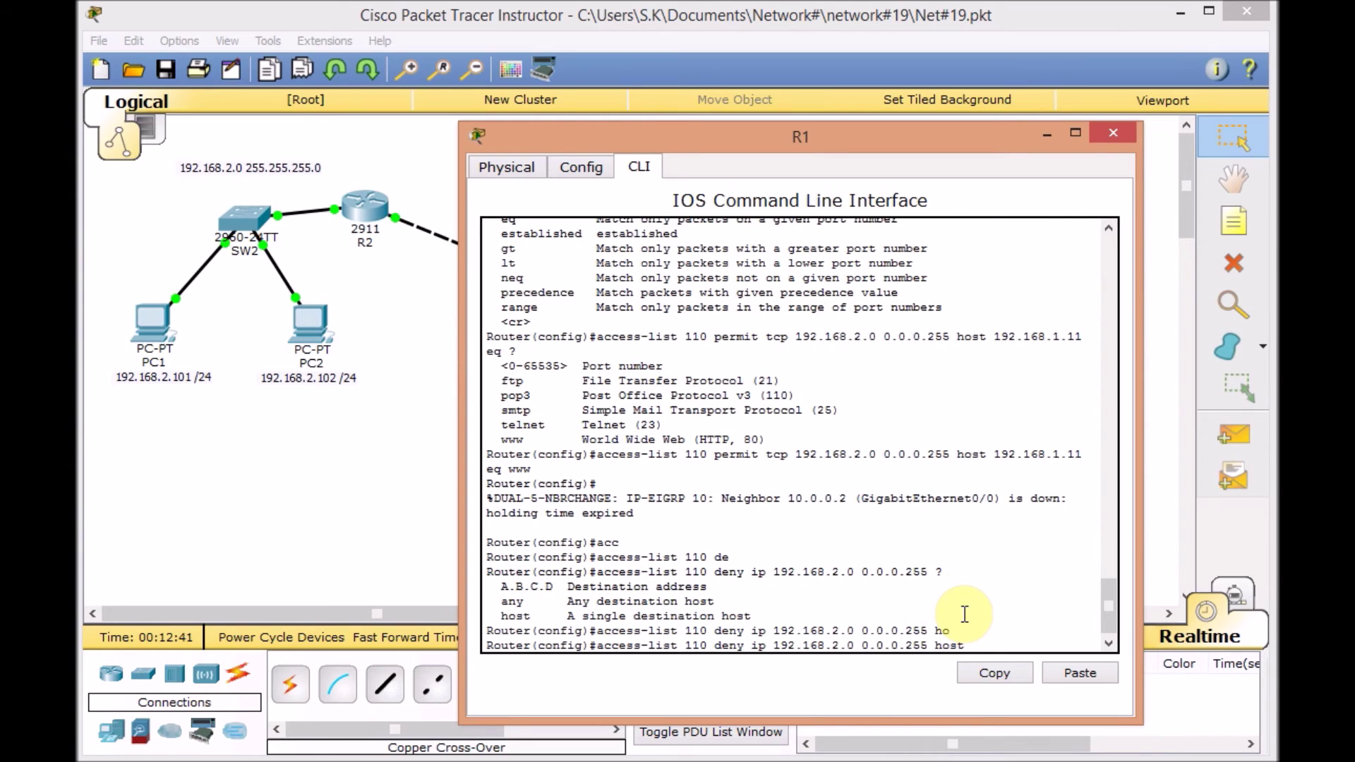
pyautogui.write('192.168.1.11')
pyautogui.press('Return')
# Step: Add the final rule 'access-list 110 permit ip any any'
pyautogui.write('acc')
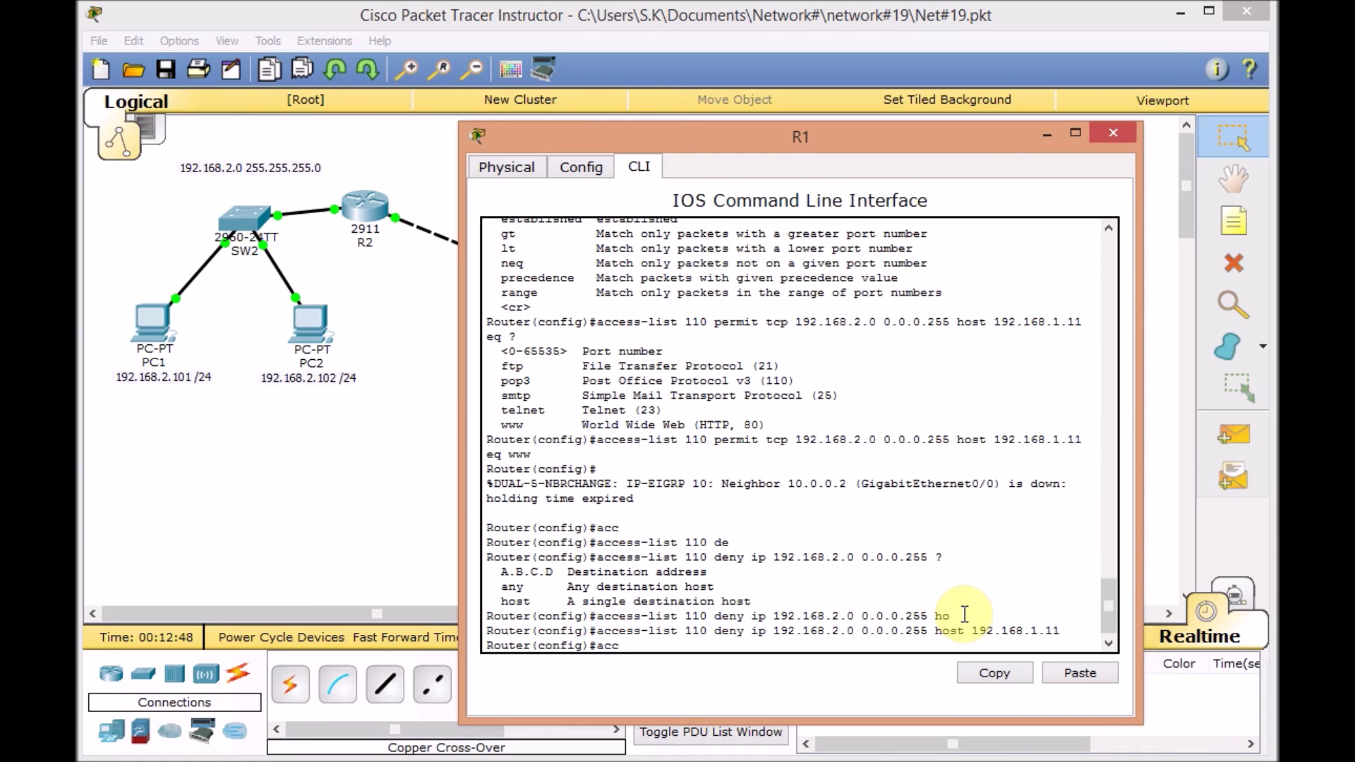
pyautogui.press('Tab')
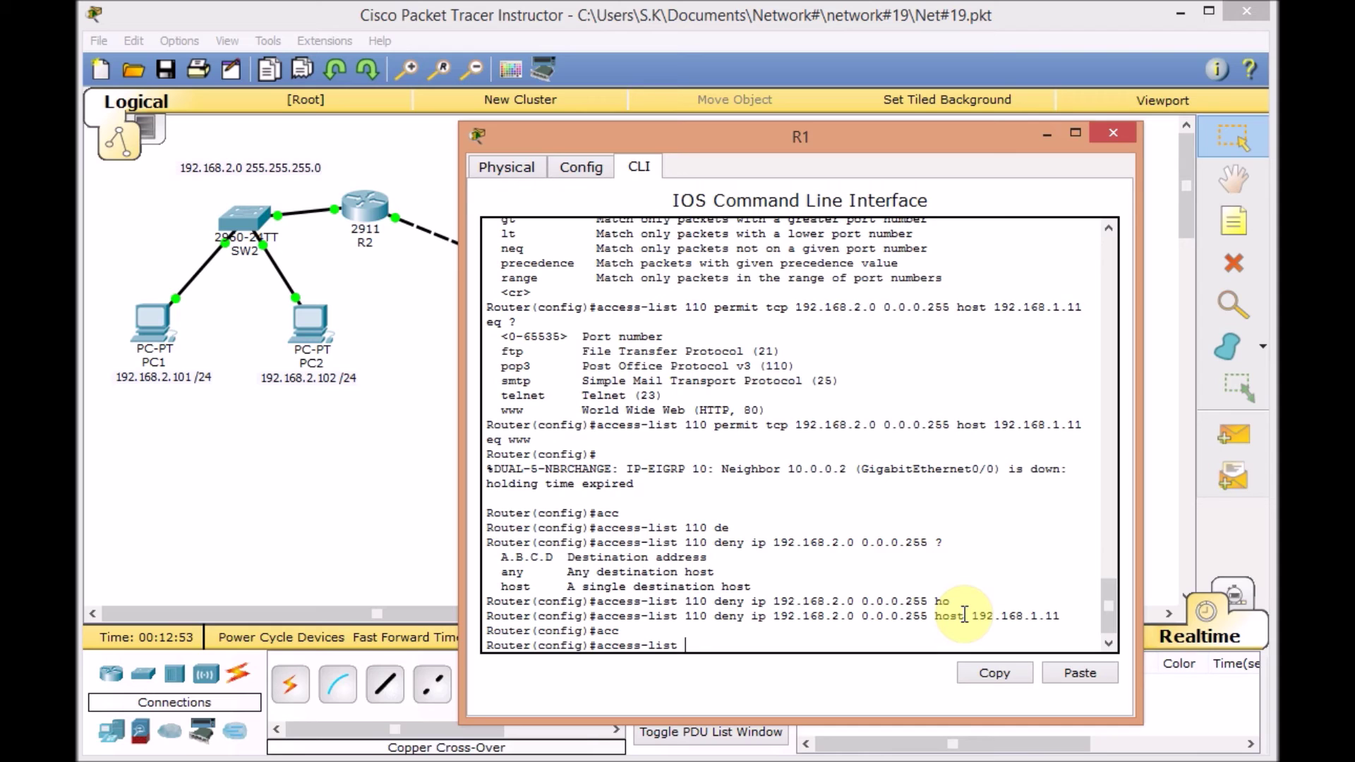
pyautogui.write('110 ?')
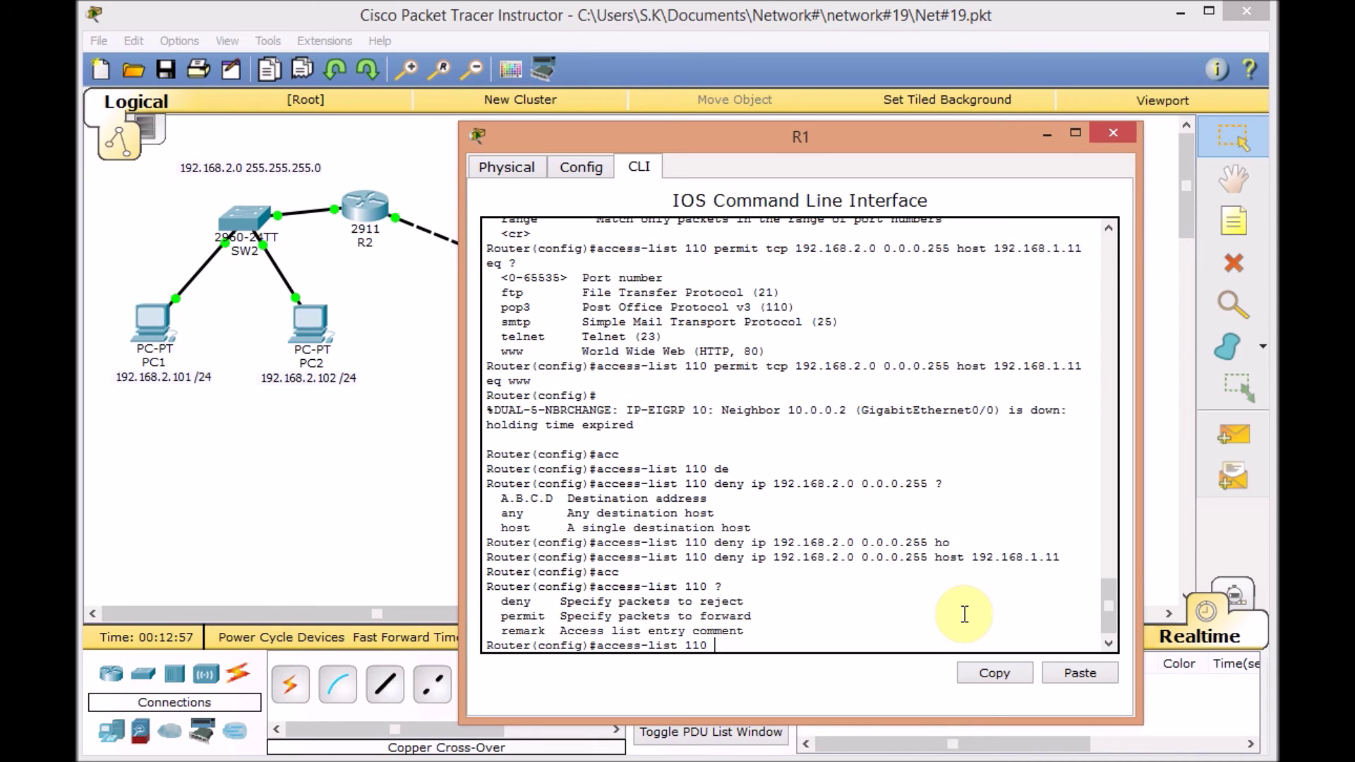
pyautogui.write('per')
pyautogui.press('Tab')
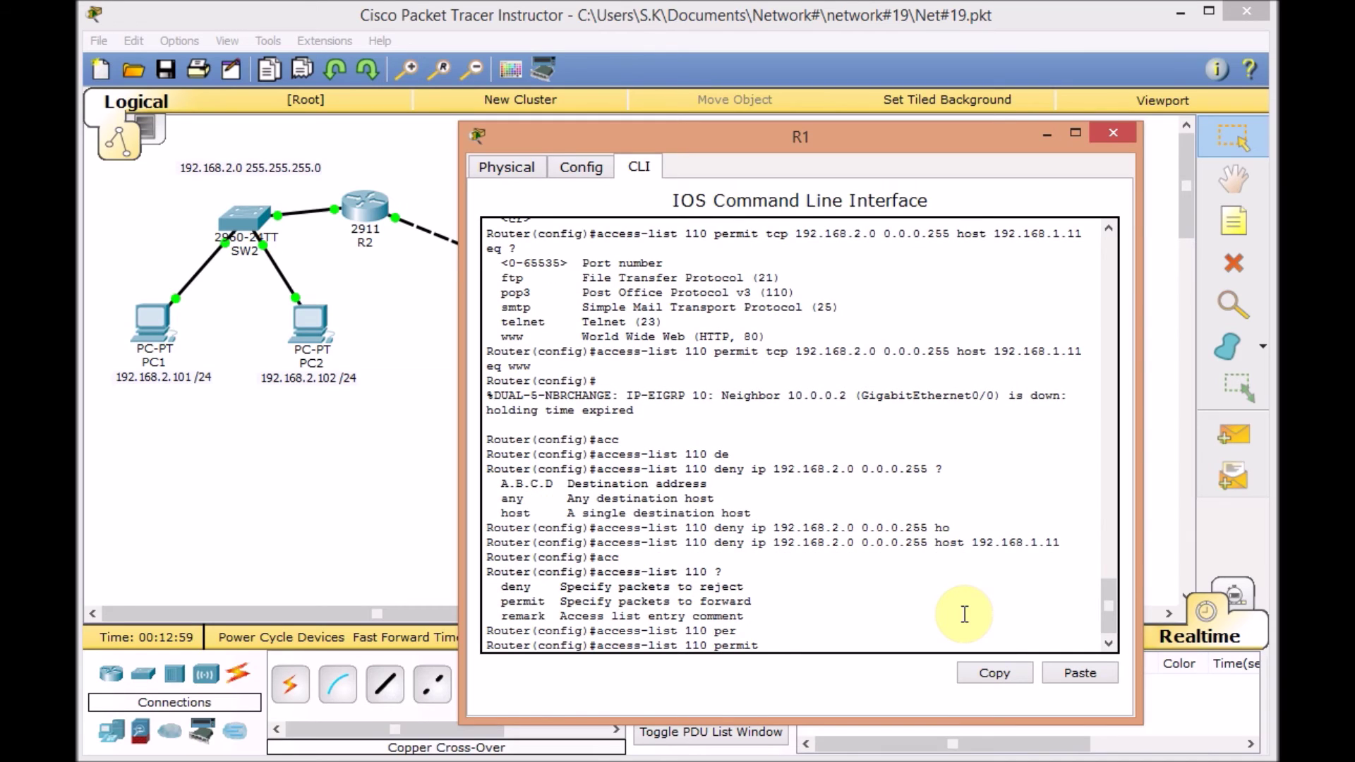
pyautogui.write('ip')
pyautogui.press('Tab')
pyautogui.write('any')
pyautogui.press('Tab')
pyautogui.write('a')
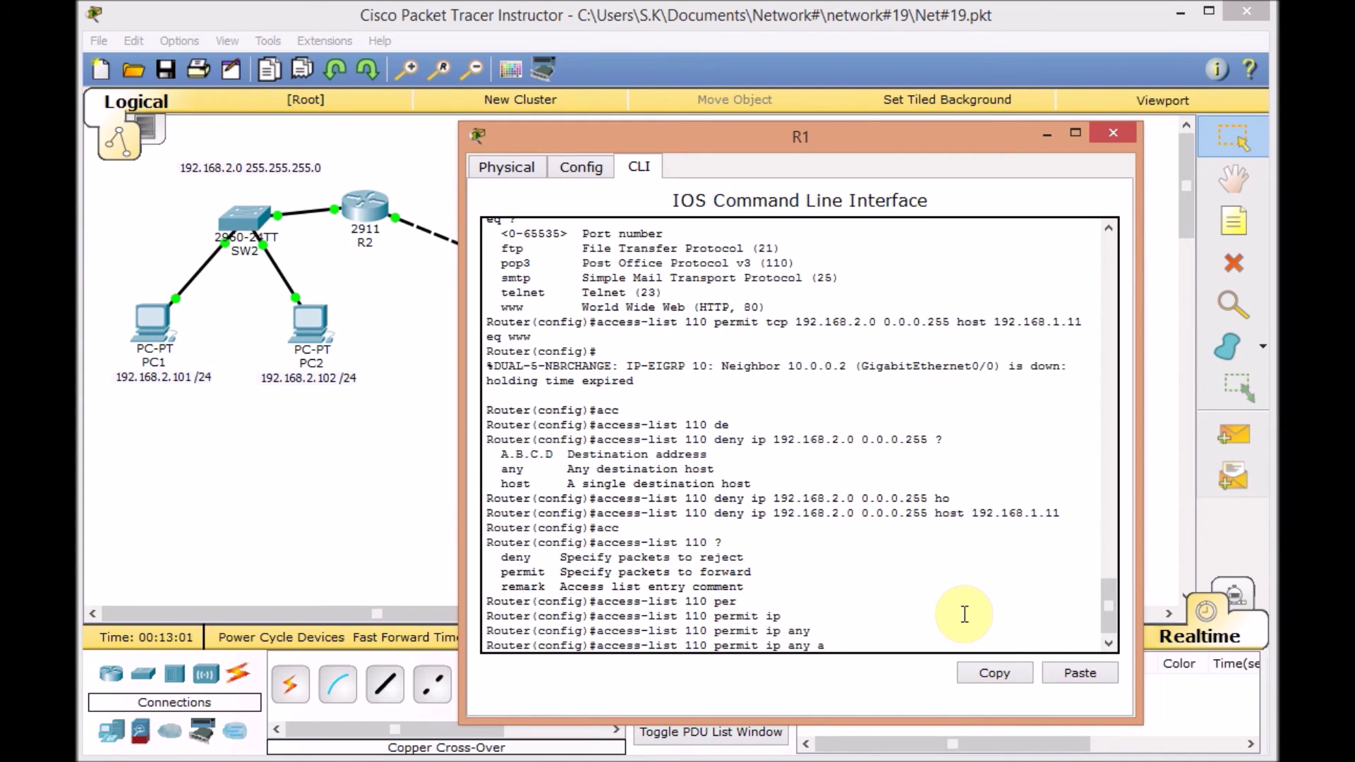
pyautogui.write('ny')
pyautogui.press('Return')
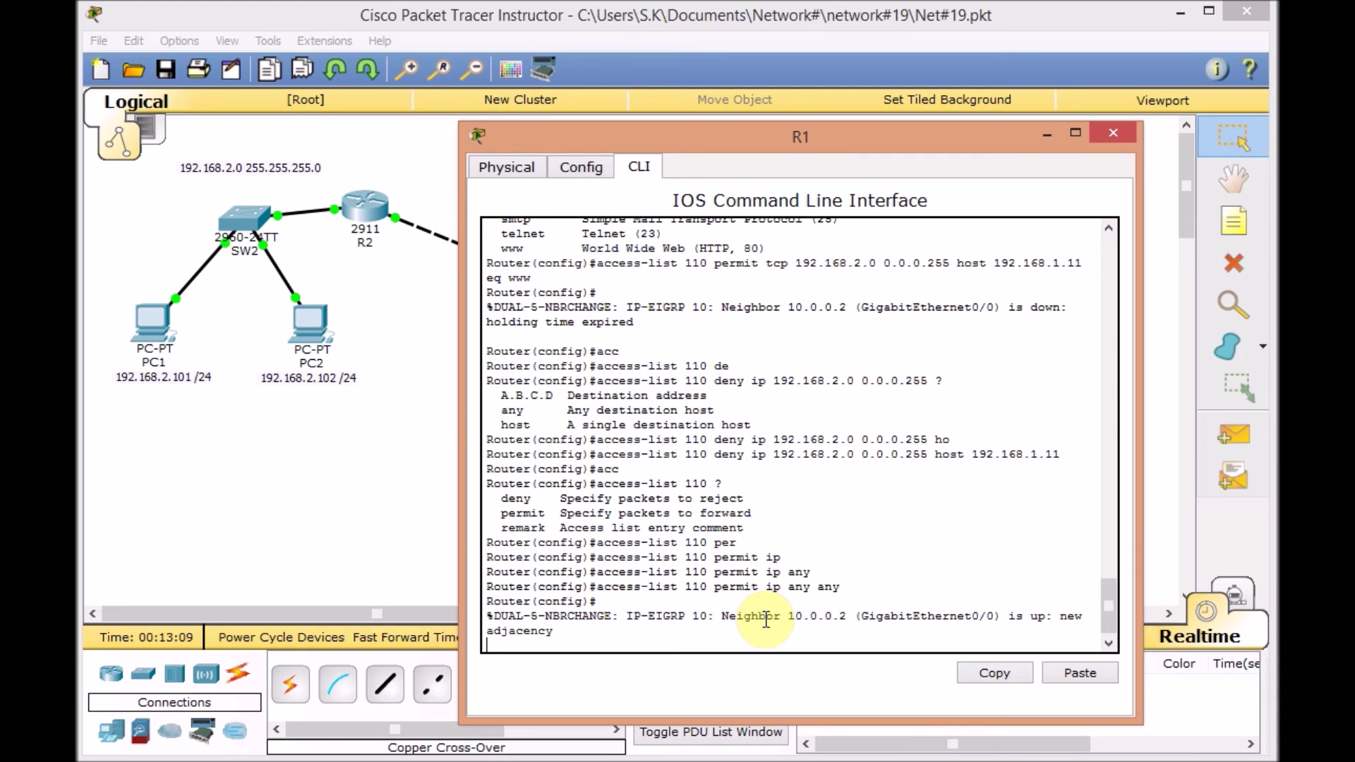
pyautogui.press('Return')
pyautogui.press('Return')
pyautogui.press('Return')
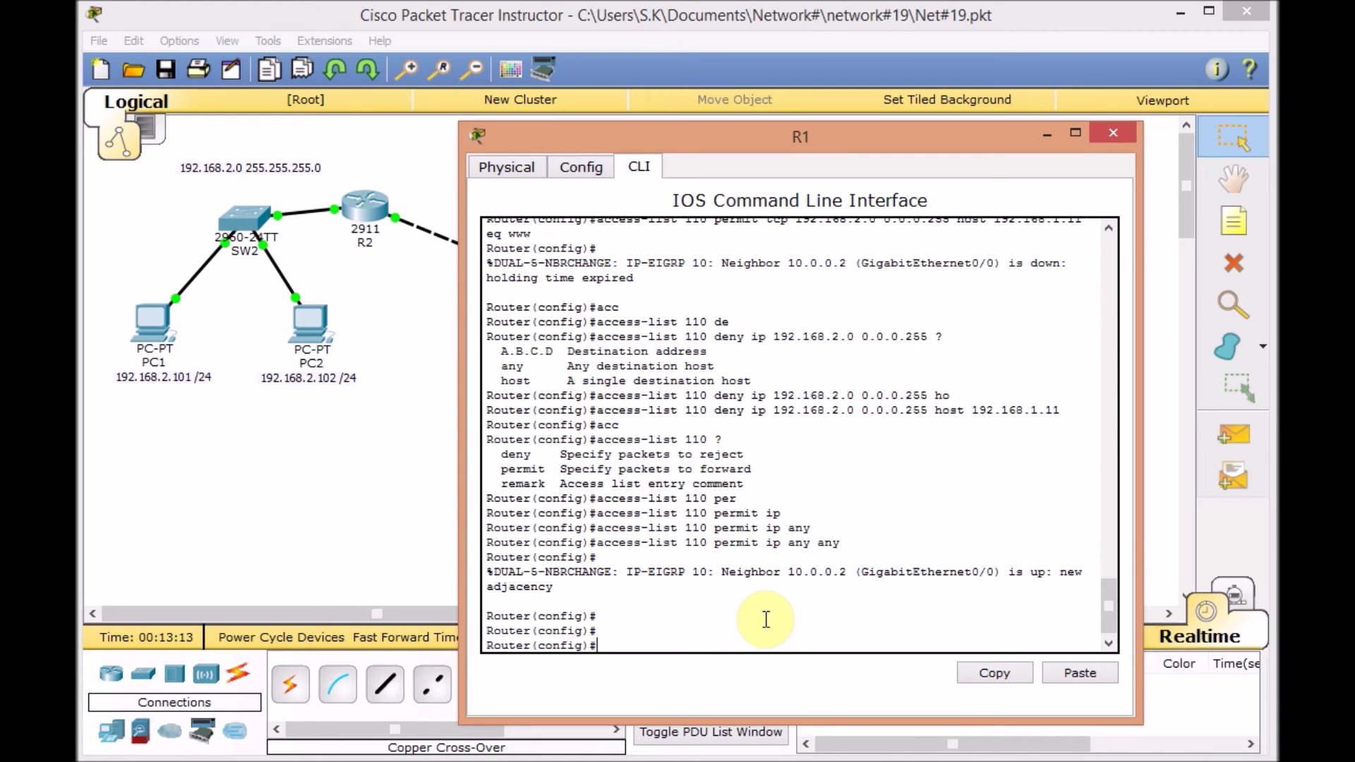
# Step: Exit configuration mode with Ctrl+Z and run 'show access-lists' to list the three entries
pyautogui.hotkey('ctrl', 'z')
pyautogui.press('Return')
pyautogui.press('Return')
pyautogui.write('sh a')
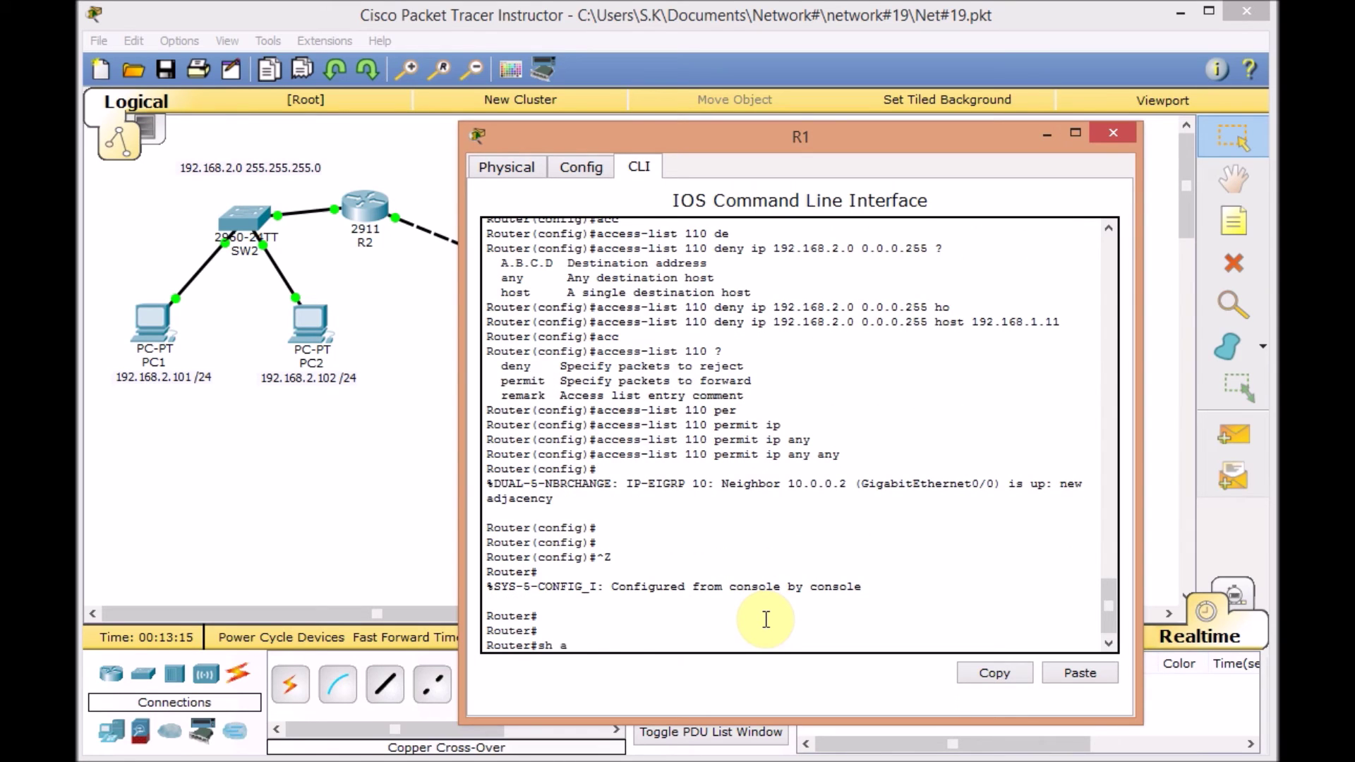
pyautogui.write('cc')
pyautogui.press('Tab')
pyautogui.press('Return')
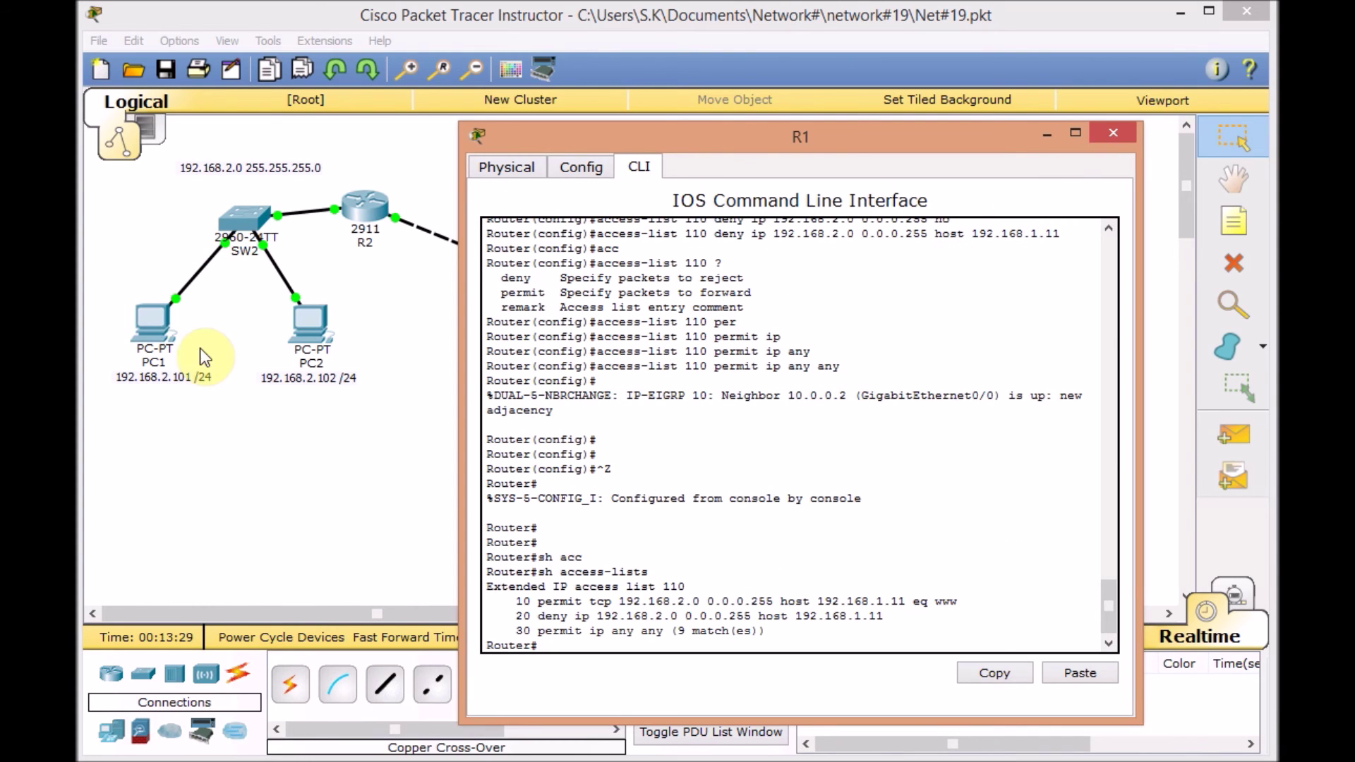
# Step: From PC1's command prompt, ping 192.168.1.10 and then 192.168.1.11
pyautogui.click(165, 331)
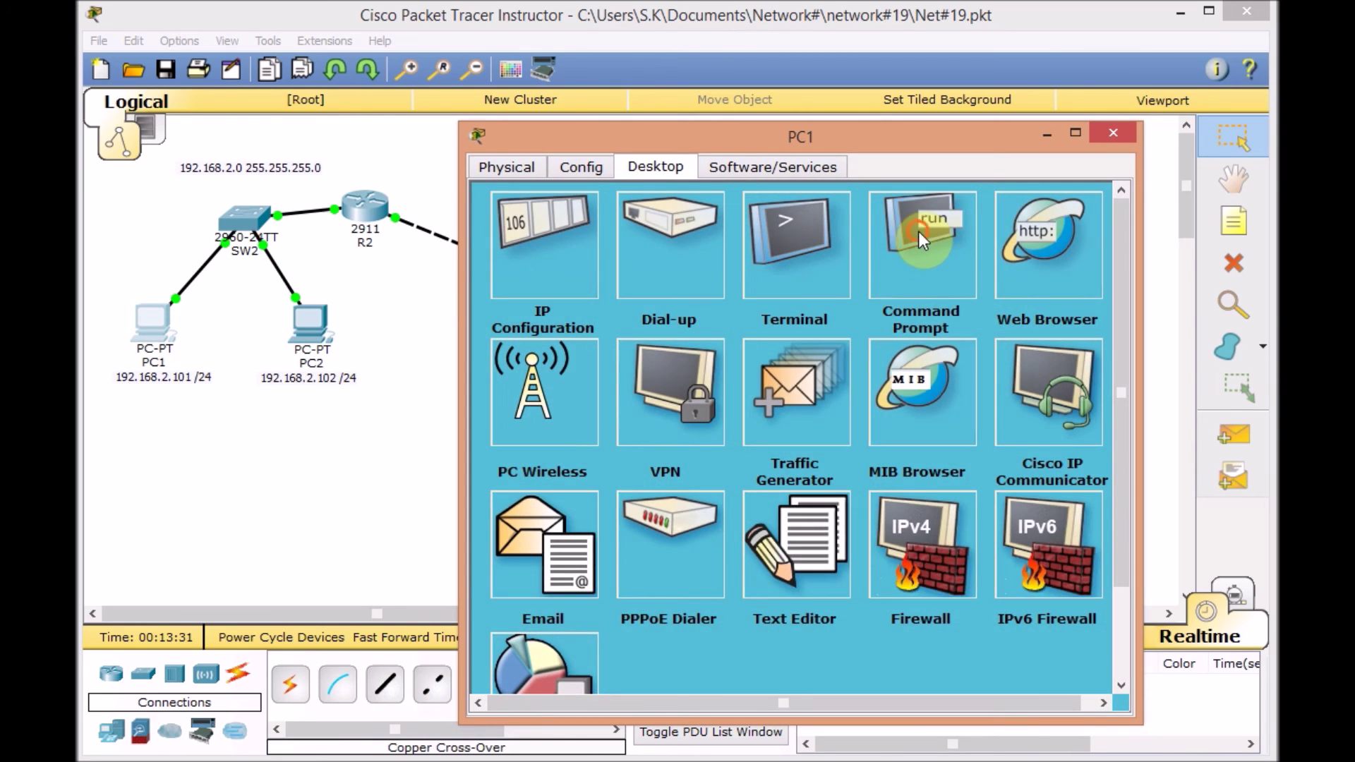
pyautogui.click(920, 238)
pyautogui.press('Up')
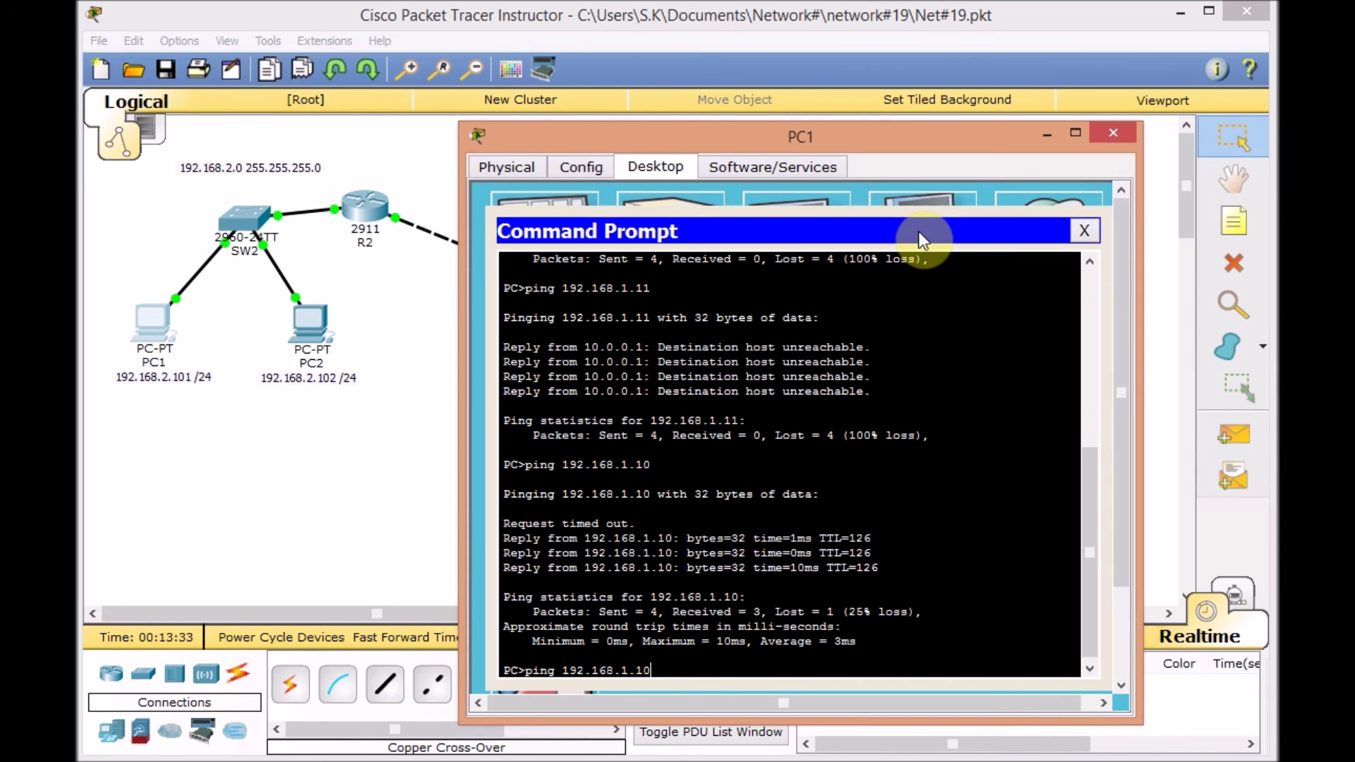
pyautogui.press('Return')
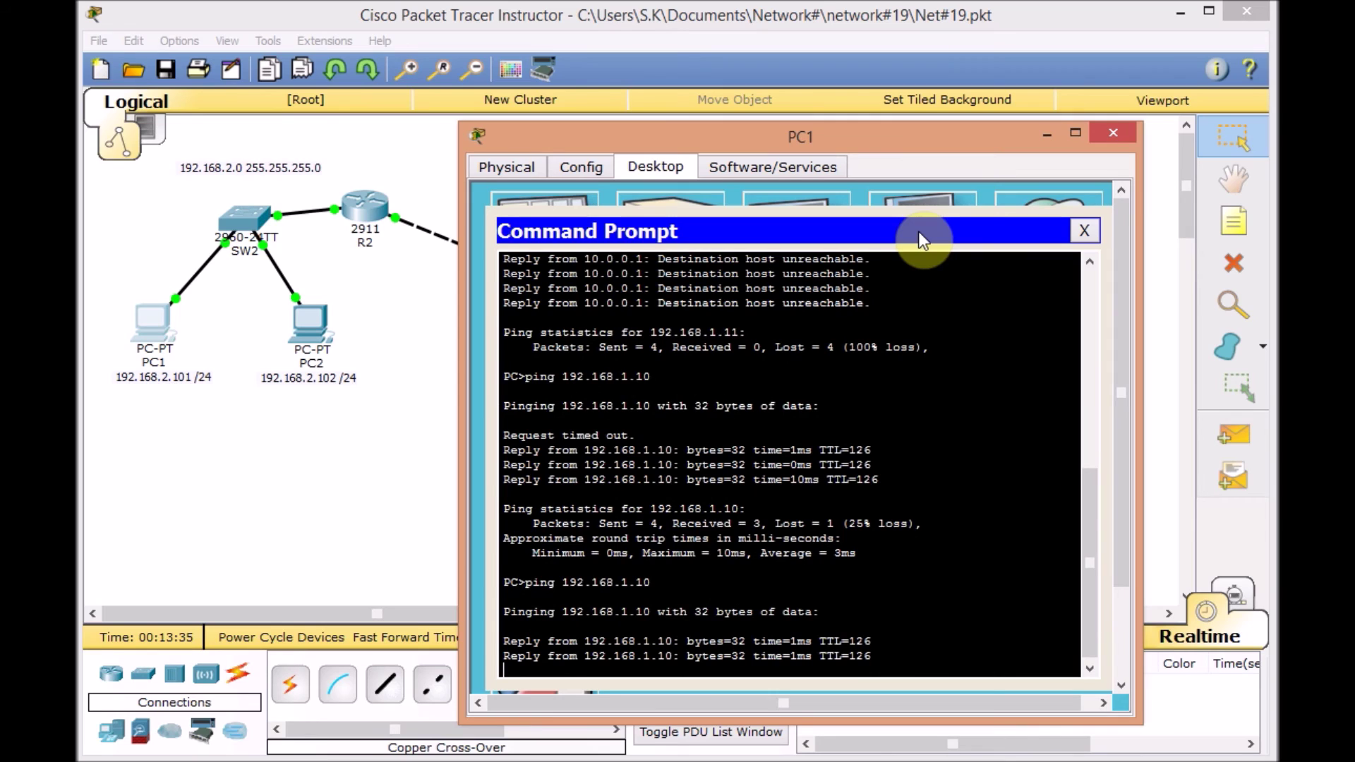
pyautogui.press('Up')
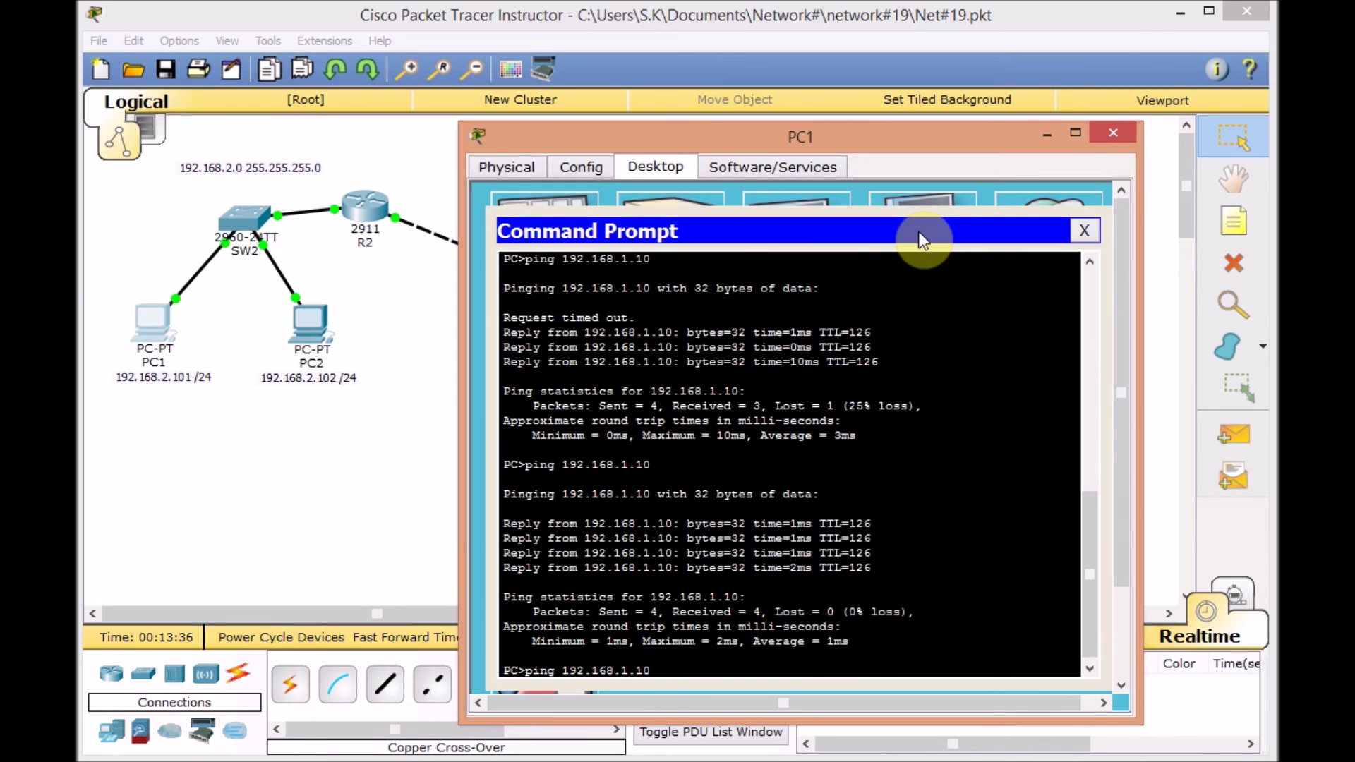
pyautogui.press('BackSpace')
pyautogui.write('1')
pyautogui.press('Return')
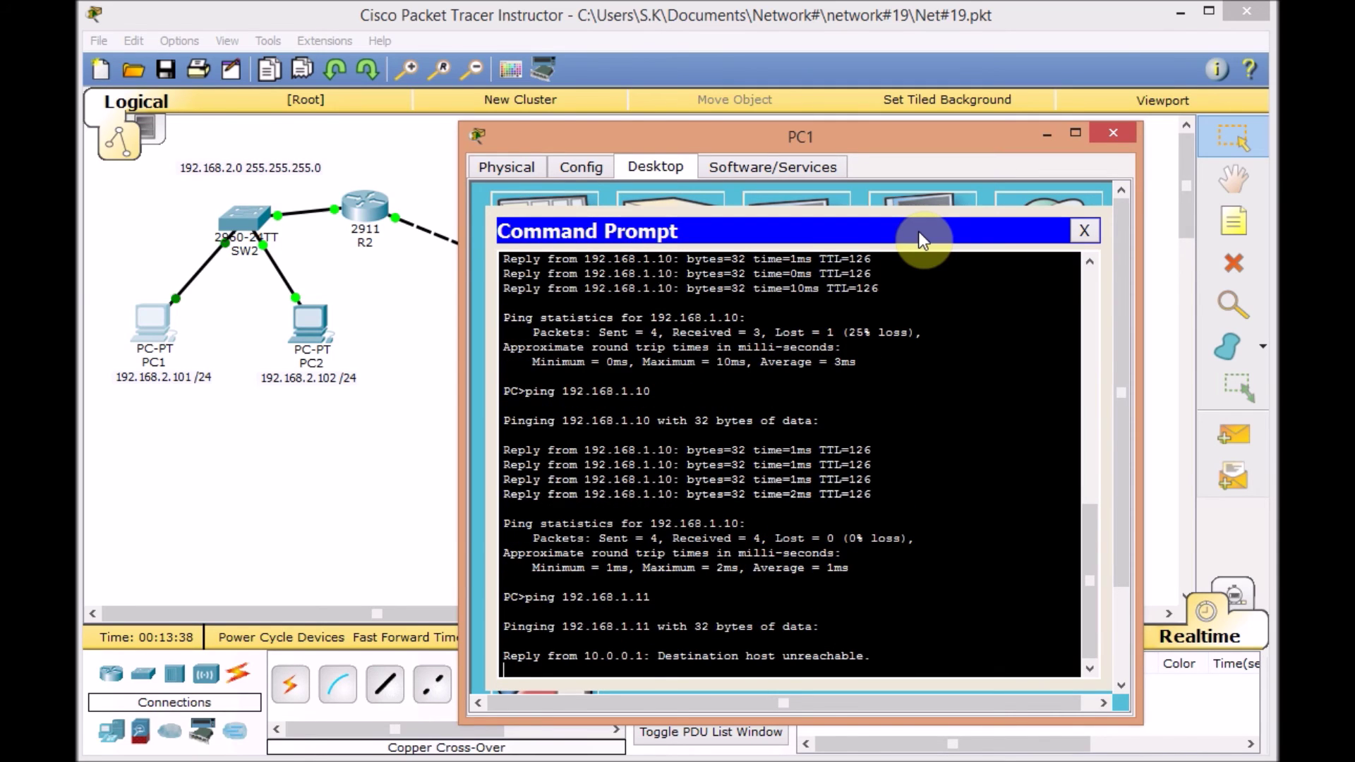
# Step: Load the WEB SERVER 02 page at 192.168.1.11 in PC1's web browser
pyautogui.click(1020, 196)
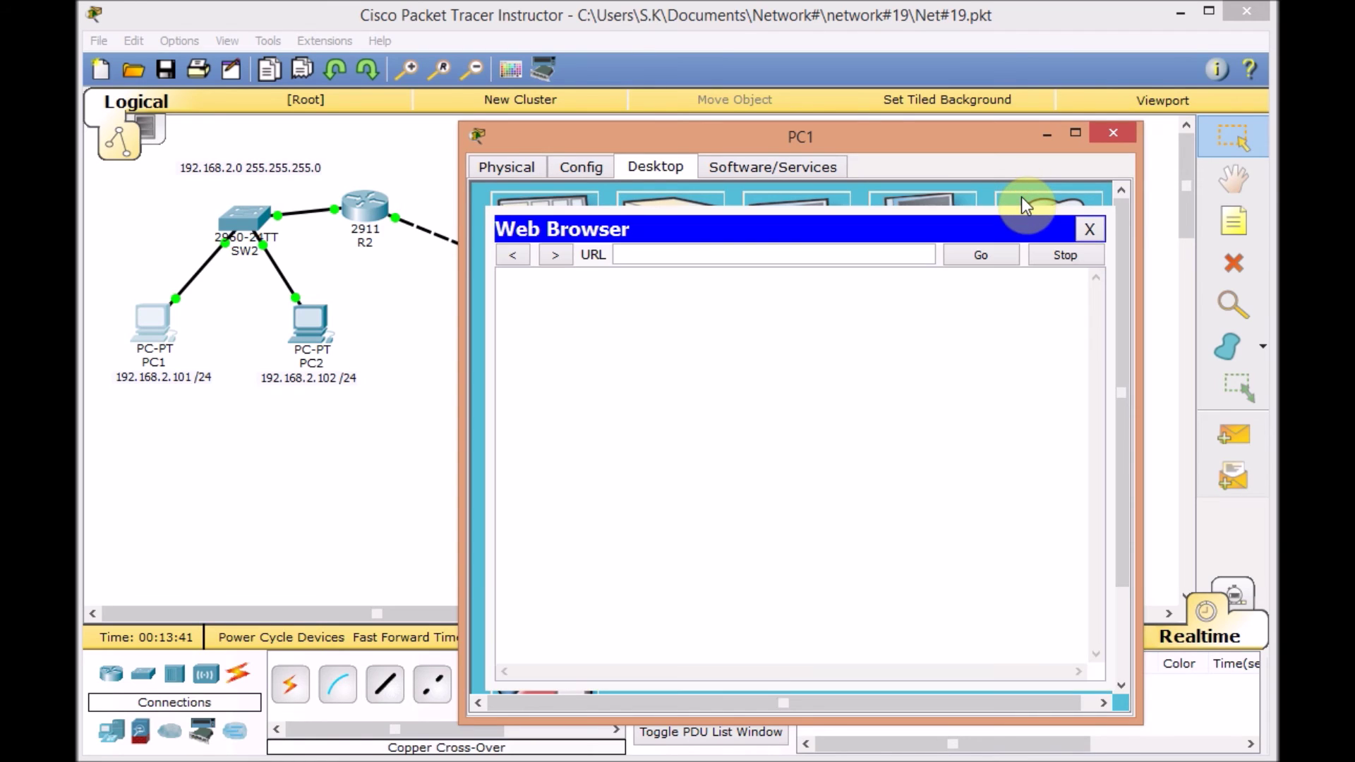
pyautogui.click(734, 254)
pyautogui.write('192.168')
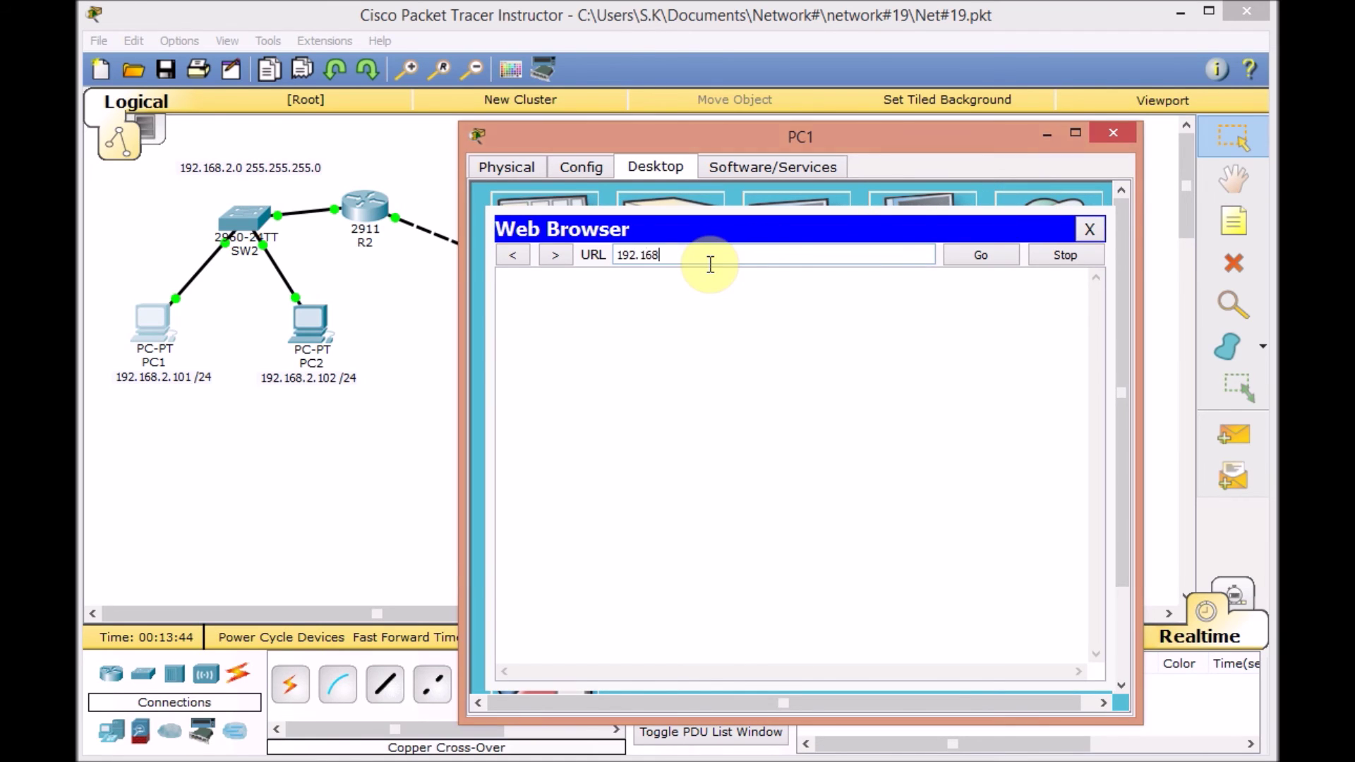
pyautogui.write('.1.')
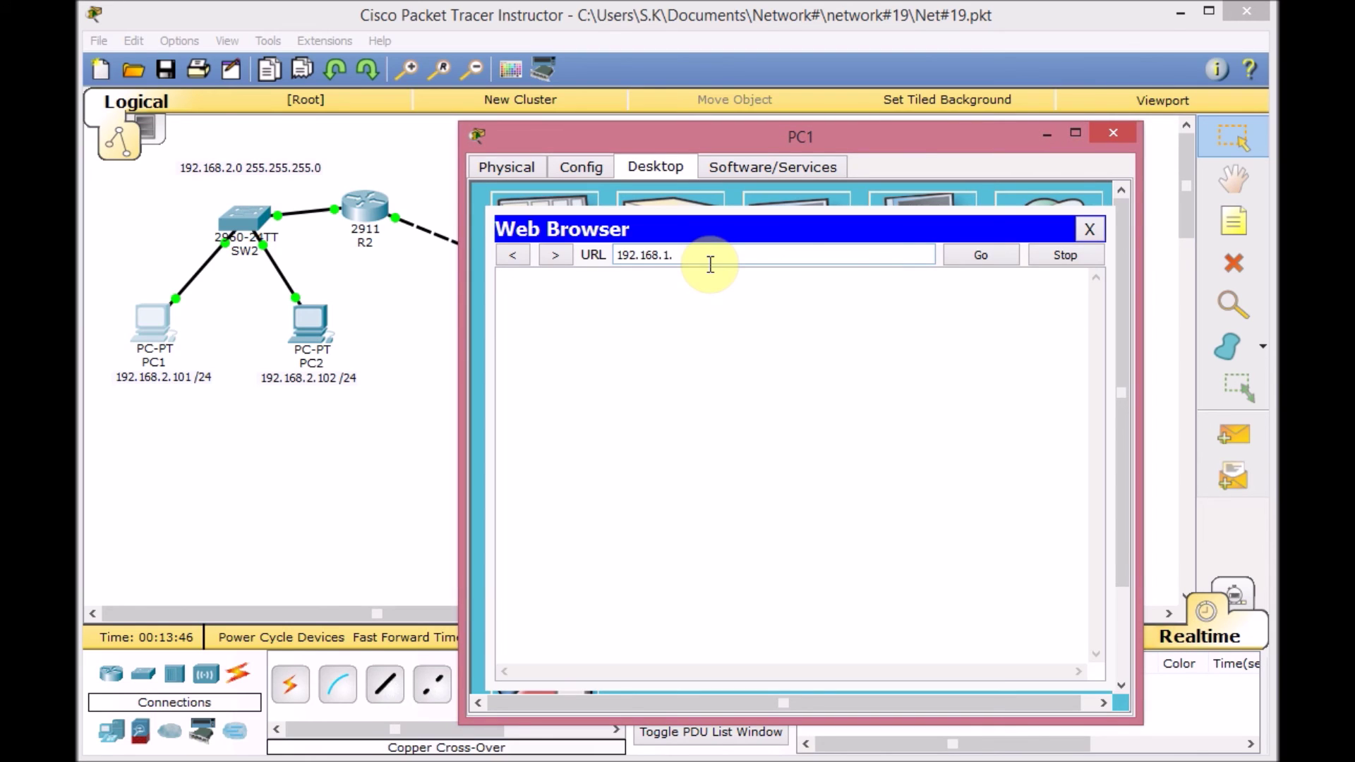
pyautogui.write('11')
pyautogui.press('Return')
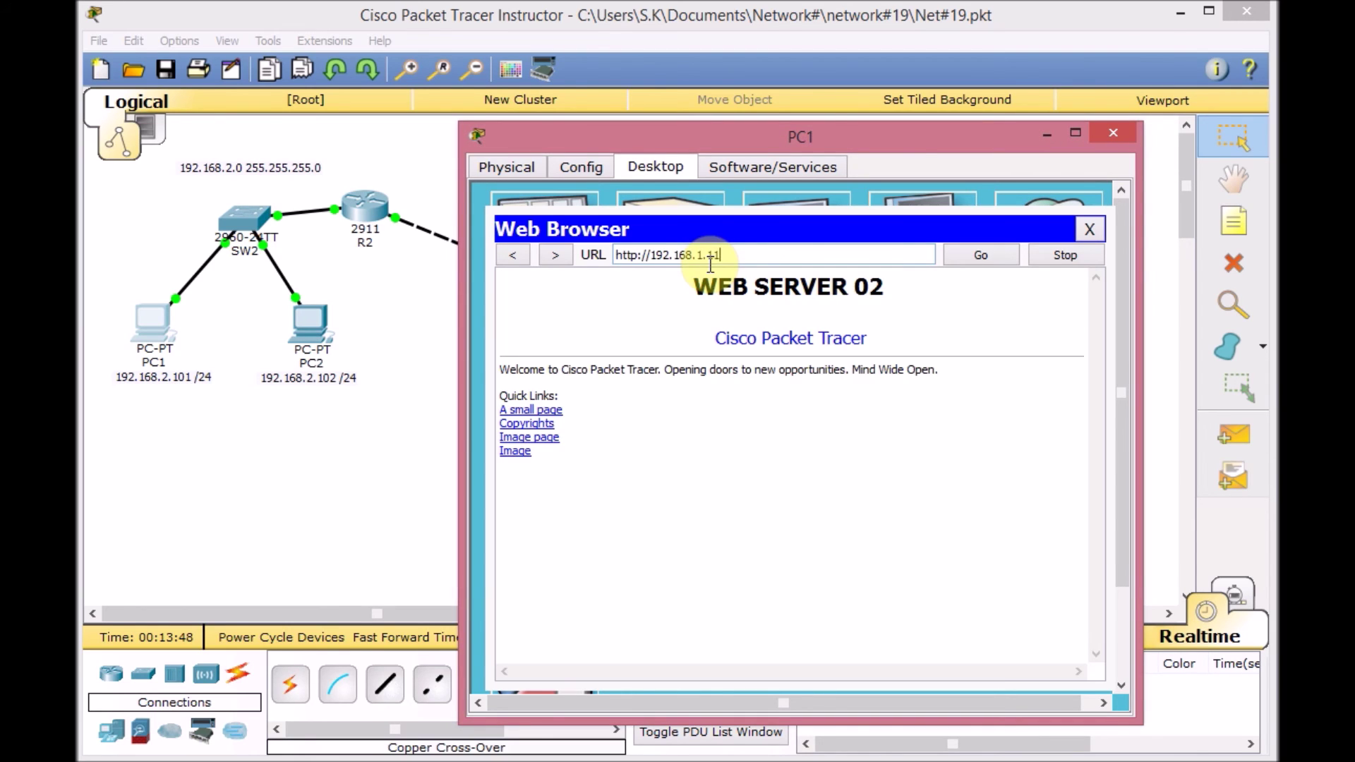
pyautogui.moveTo(895, 289); pyautogui.dragTo(695, 281)
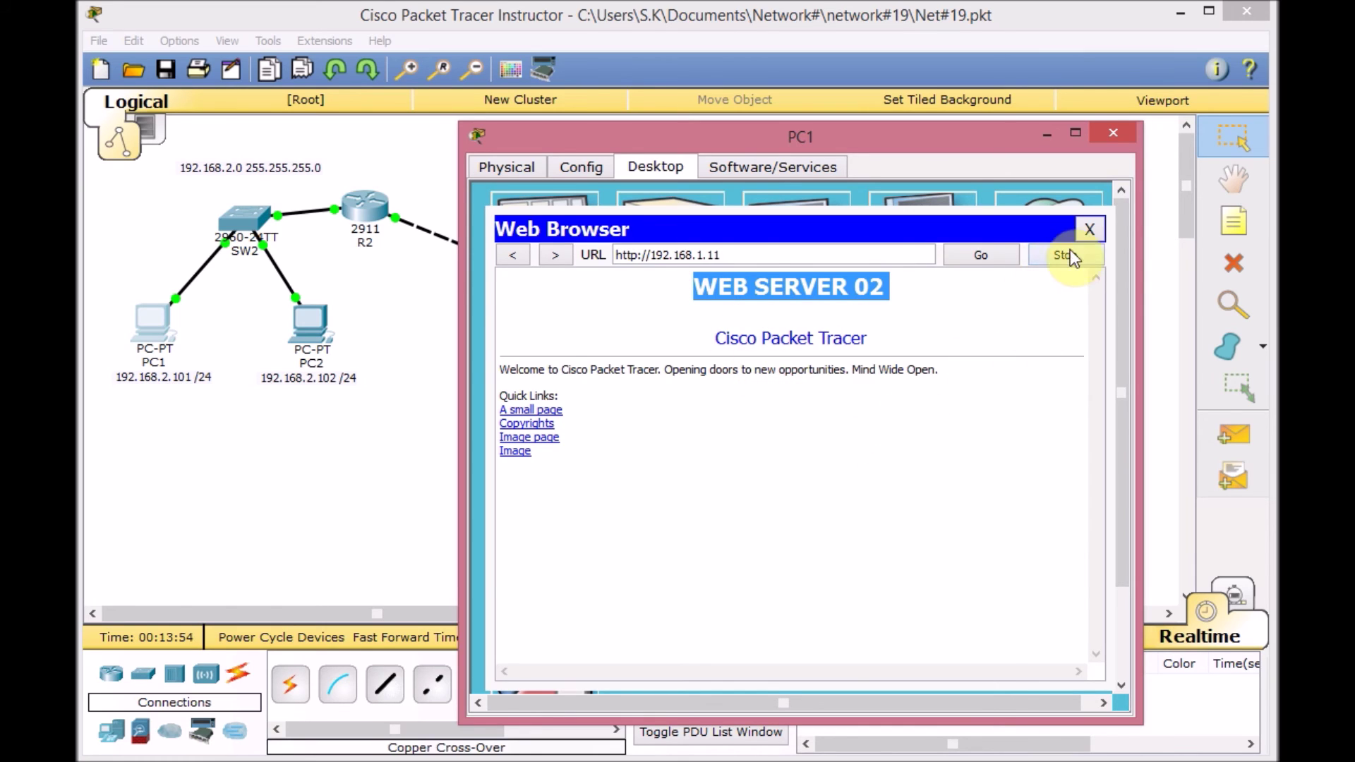
pyautogui.click(1090, 229)
# Step: Re-run the ping to 192.168.1.11 from PC1, which still fails
pyautogui.click(914, 249)
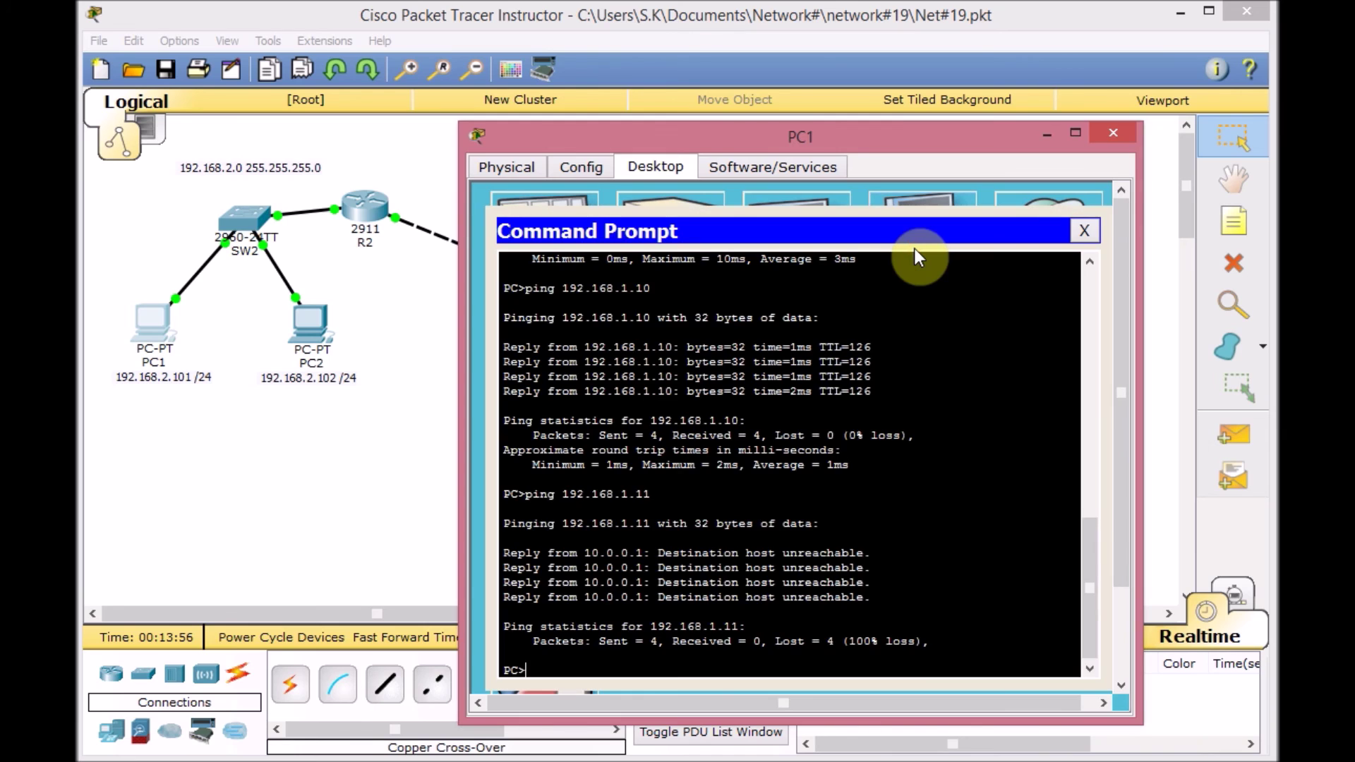
pyautogui.press('Up')
pyautogui.press('Return')
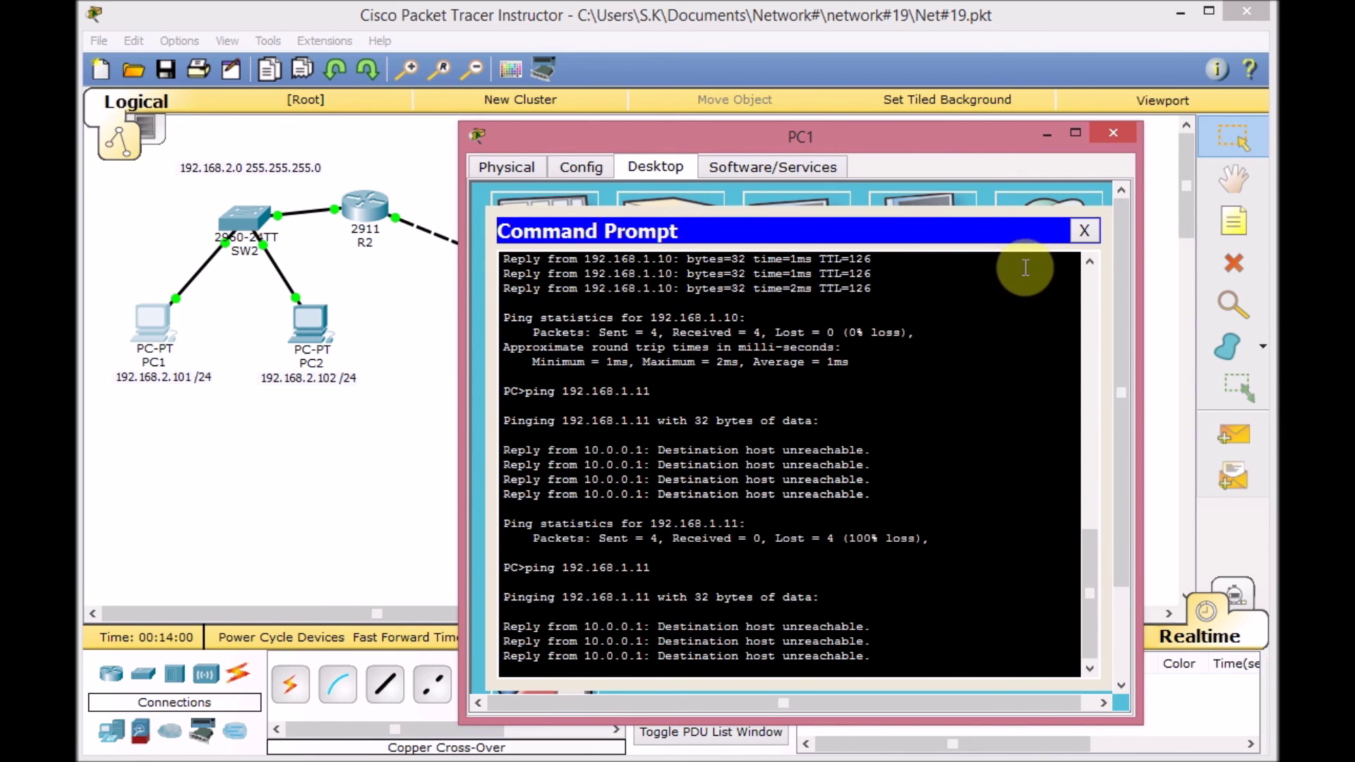
pyautogui.click(1086, 235)
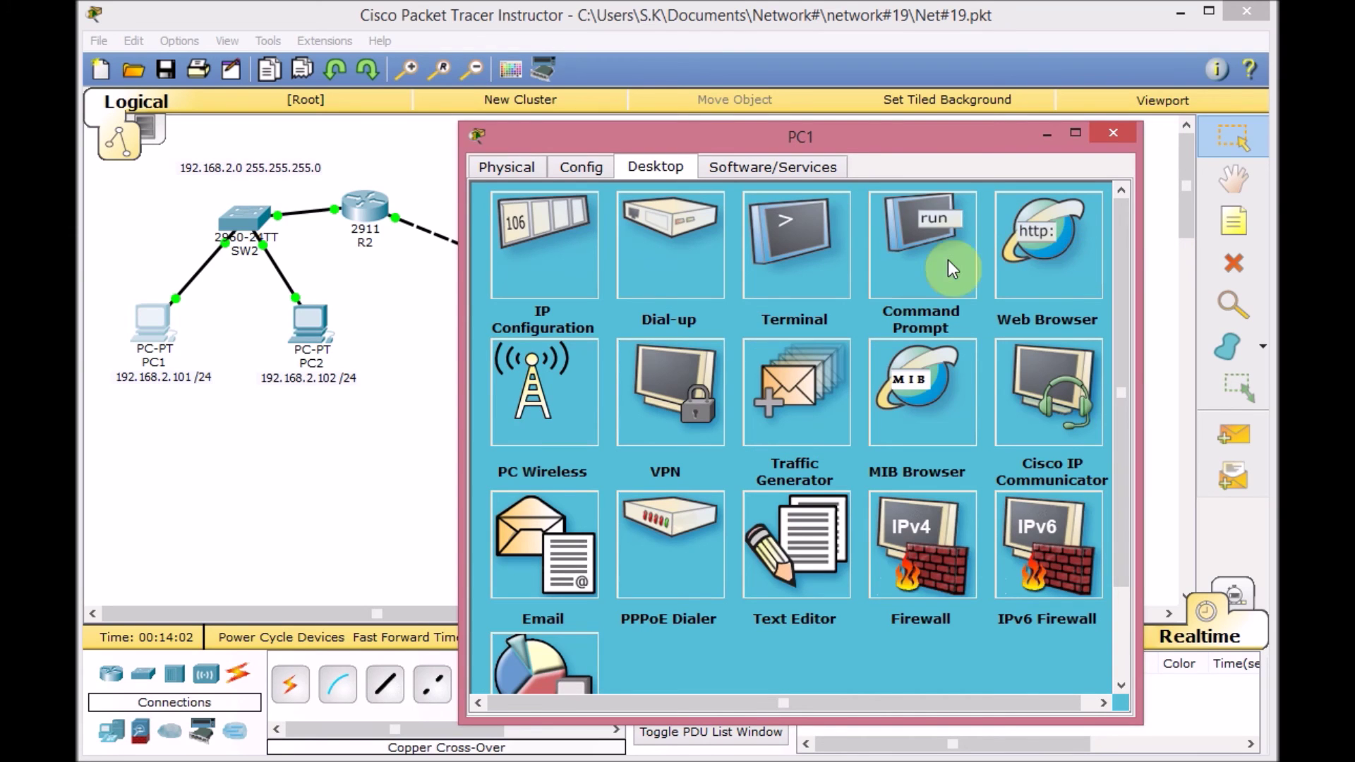
# Step: Browse from PC1 to 192.168.1.10 and then 192.168.1.11, loading both server pages
pyautogui.click(1032, 239)
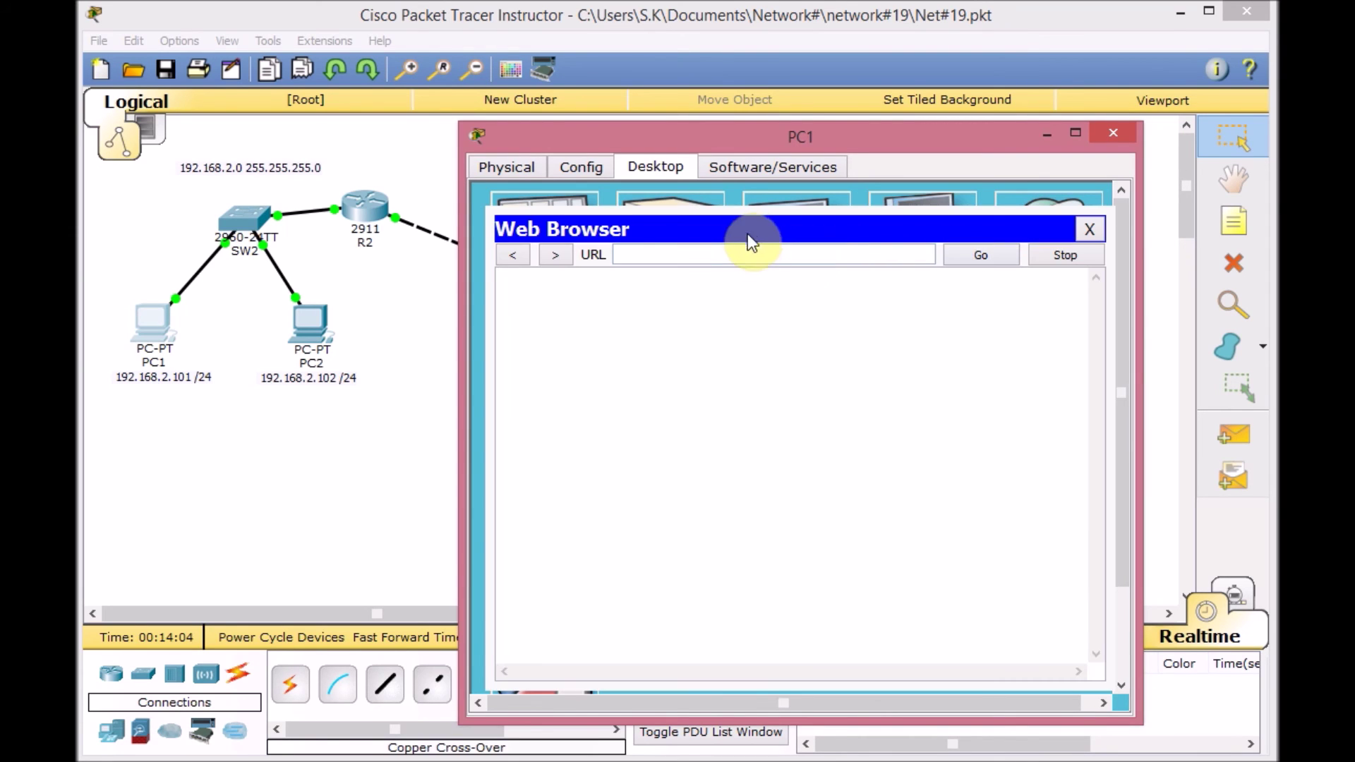
pyautogui.click(745, 261)
pyautogui.write('192.168.1.10')
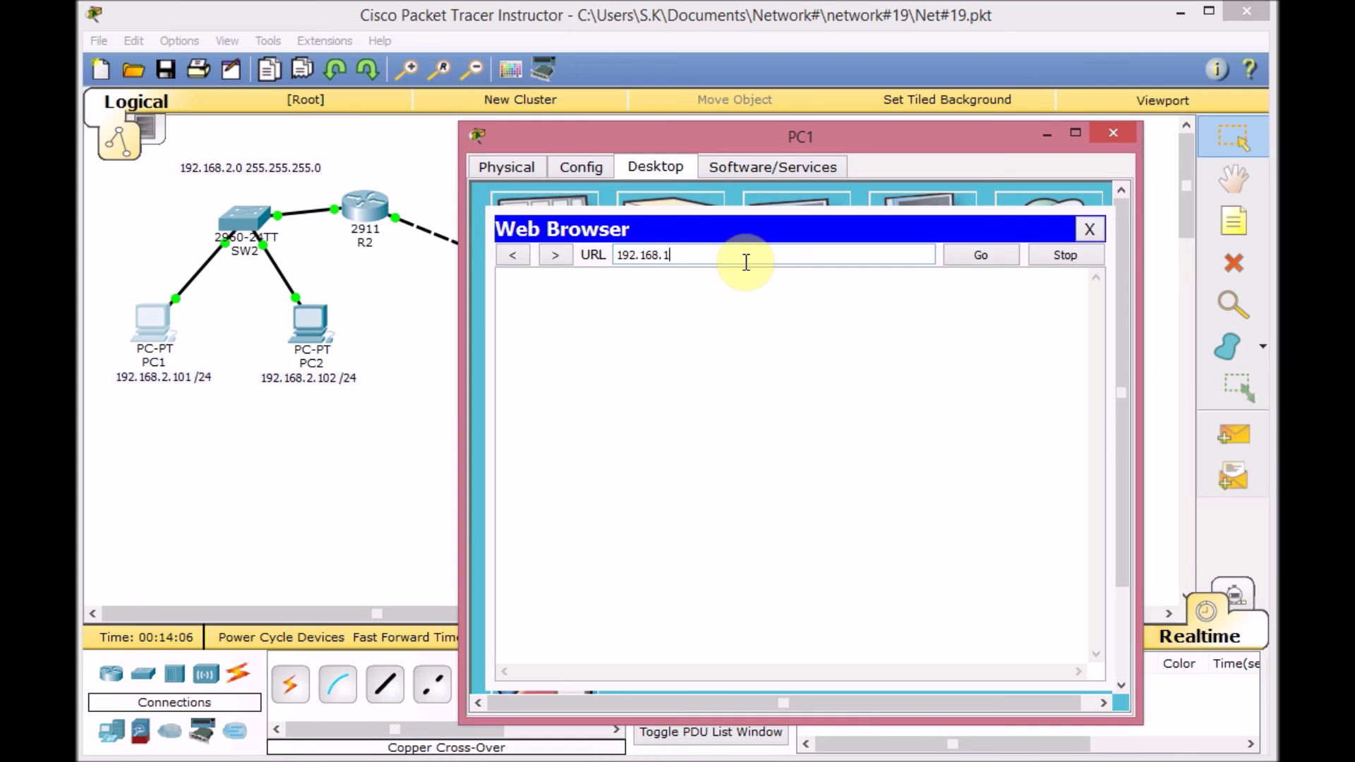
pyautogui.press('Return')
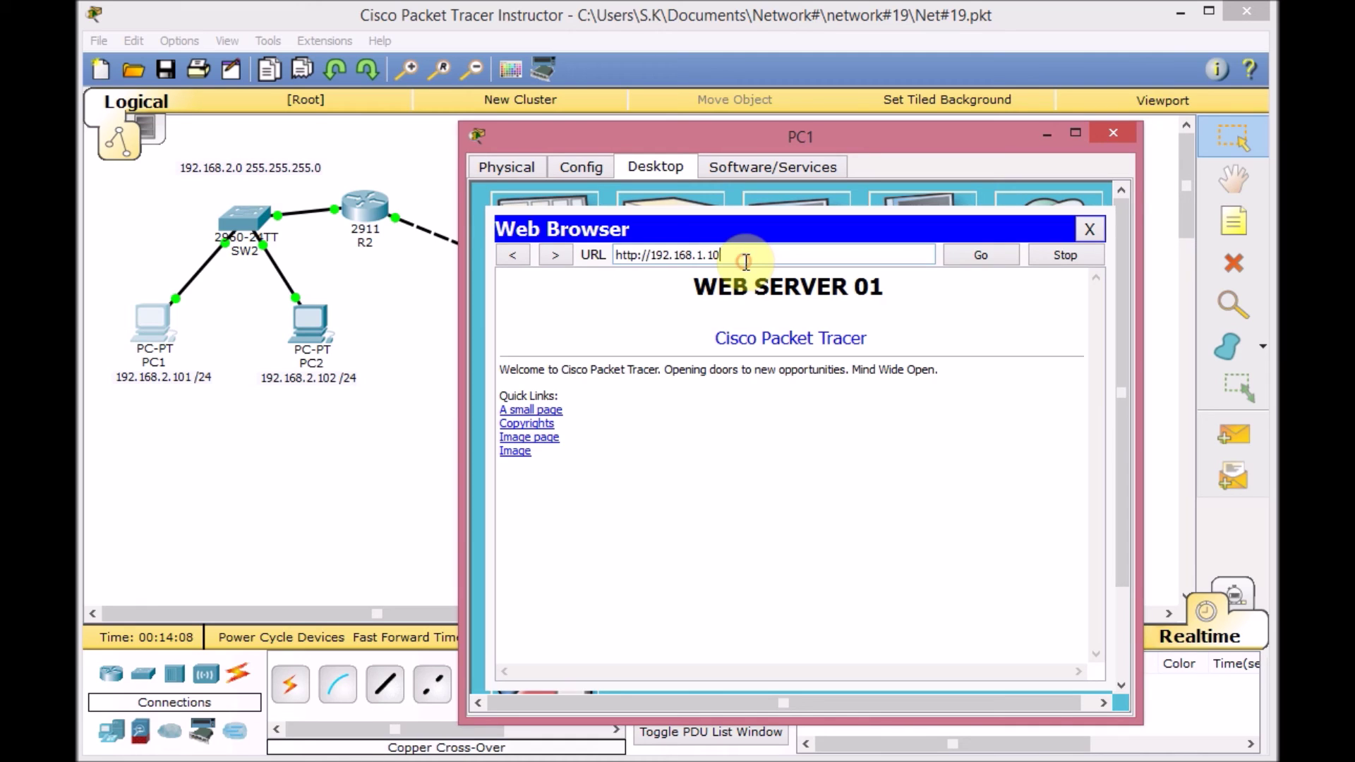
pyautogui.press('BackSpace')
pyautogui.write('1')
pyautogui.press('Return')
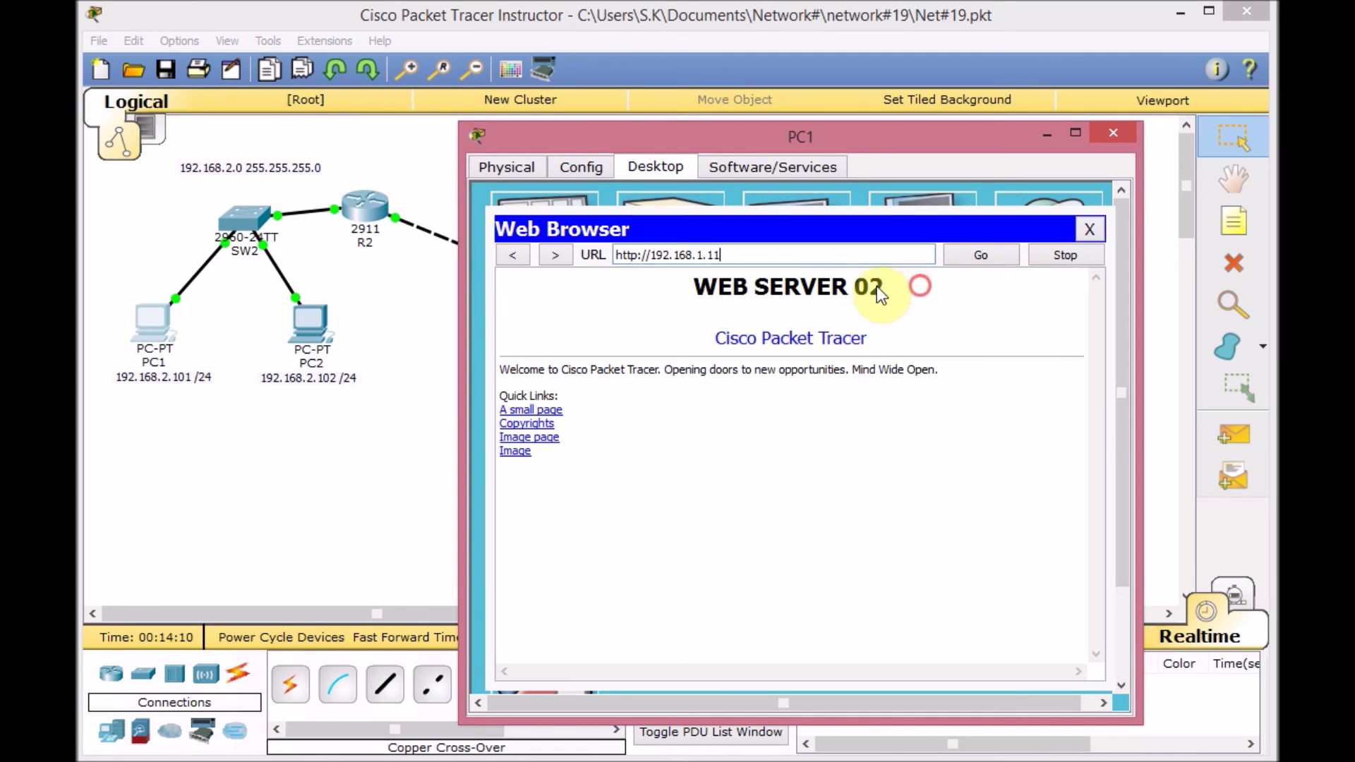
pyautogui.moveTo(914, 286); pyautogui.dragTo(721, 295)
# Step: Re-run the ping to 192.168.1.11 from PC2, which fails
pyautogui.click(318, 329)
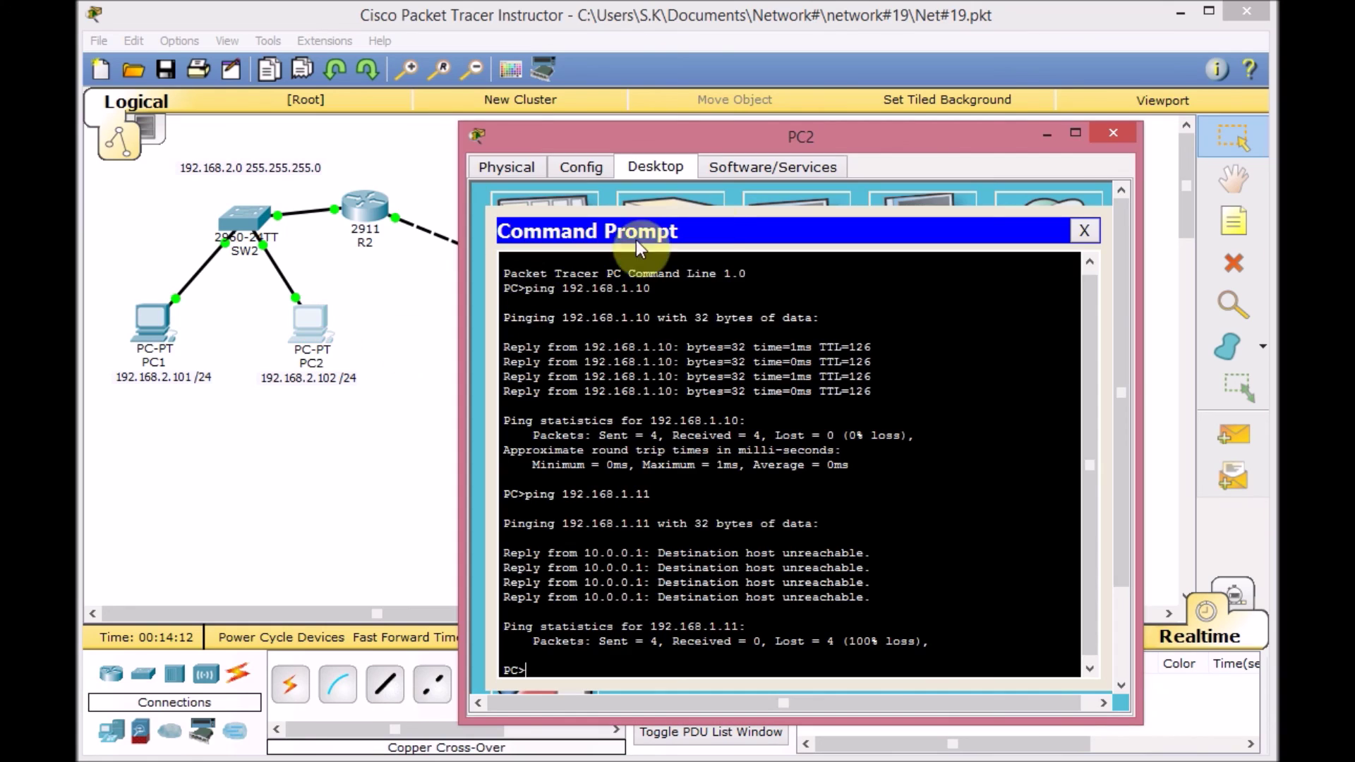
pyautogui.press('Up')
pyautogui.press('Return')
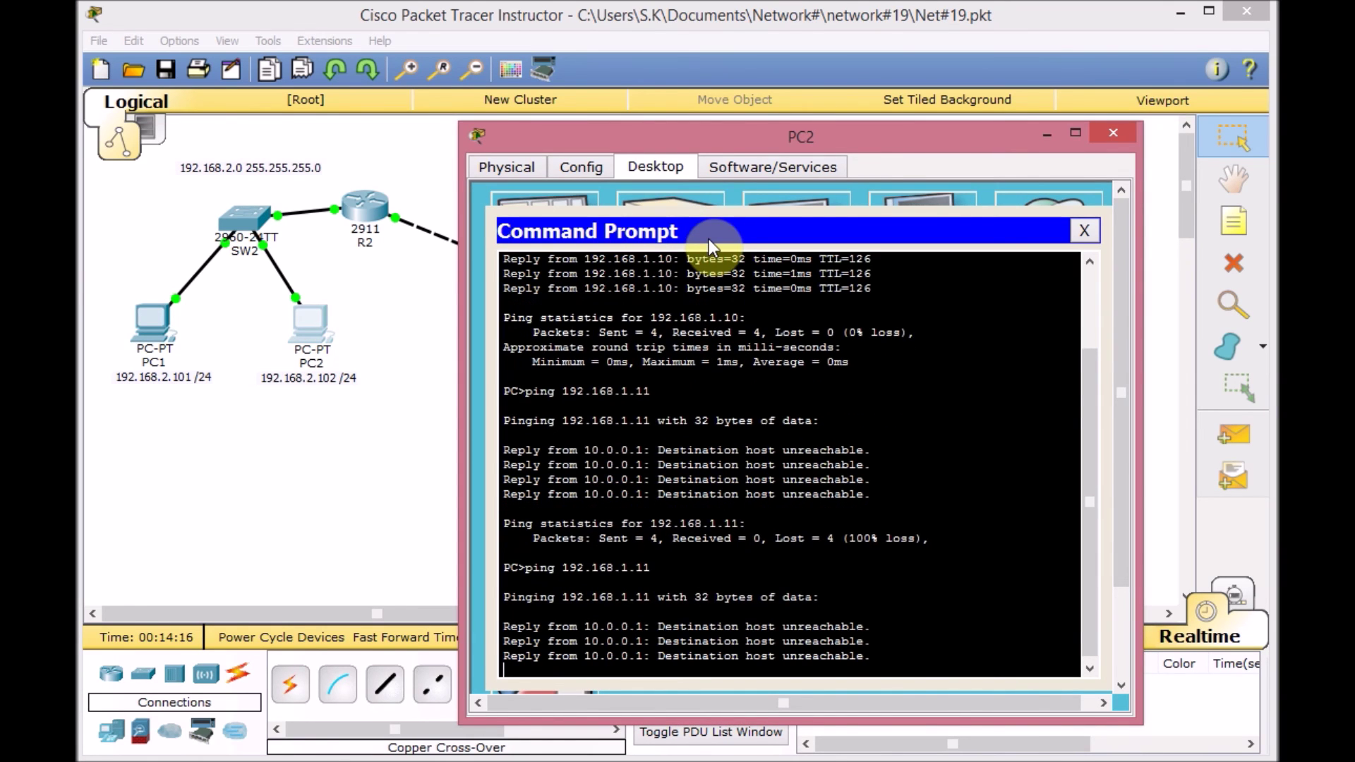
pyautogui.press('Return')
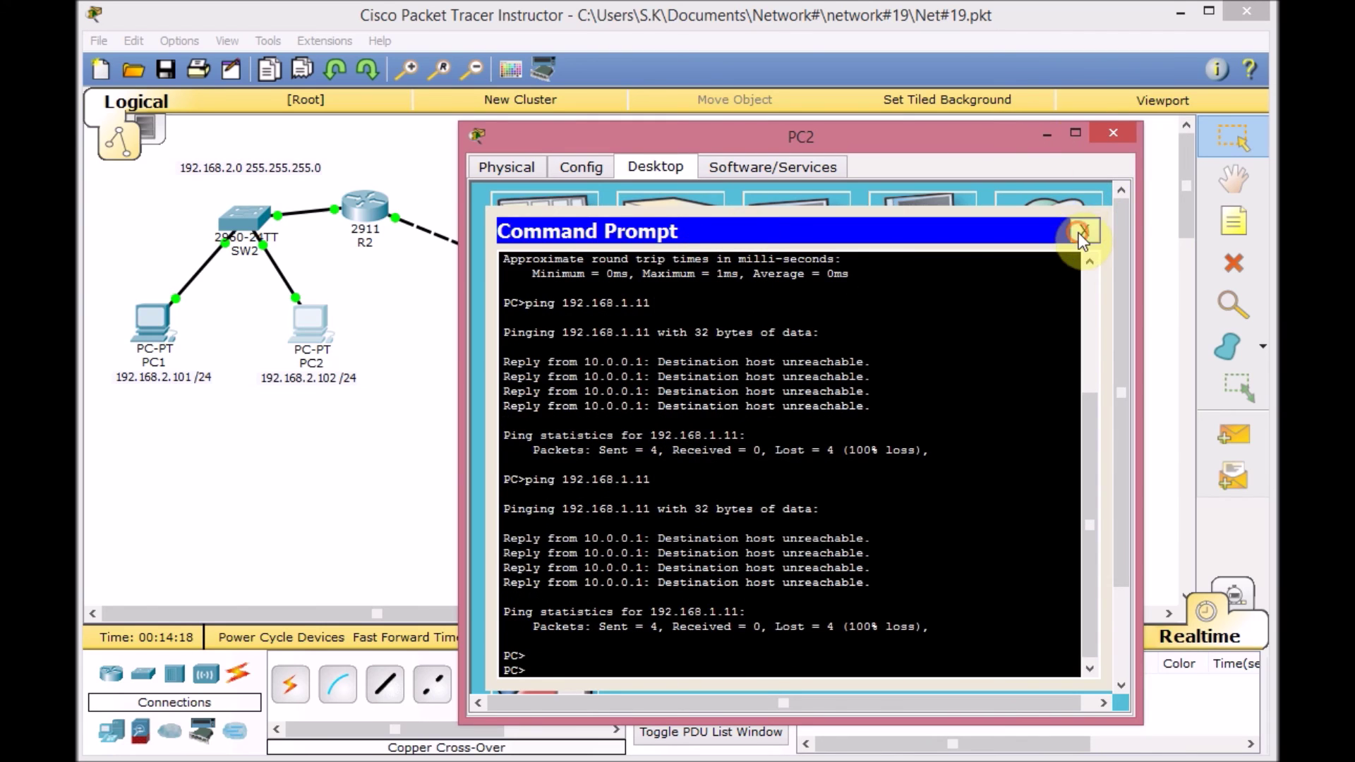
pyautogui.click(1079, 232)
# Step: Load WEB SERVER 02 at 192.168.1.11 in PC2's browser, then close PC2's windows
pyautogui.click(1058, 213)
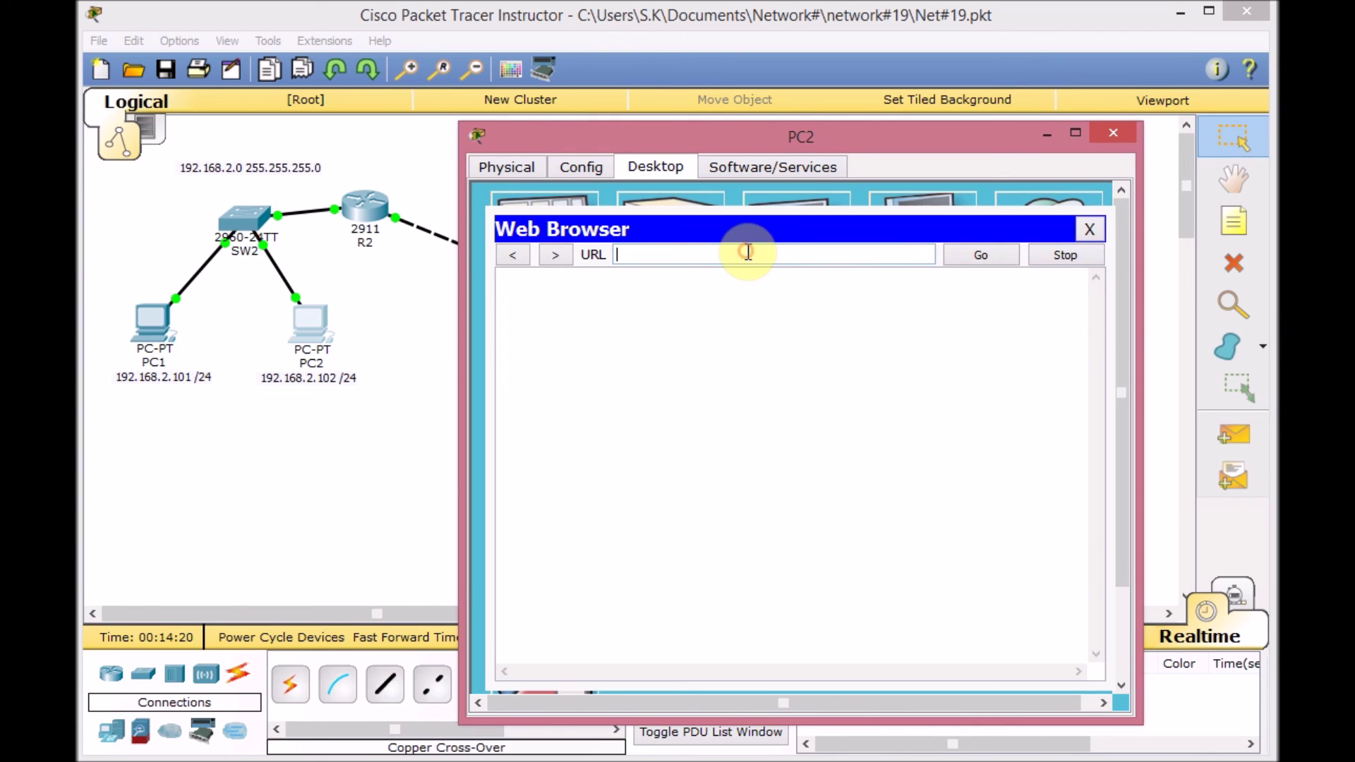
pyautogui.write('192.168.1.11')
pyautogui.press('Return')
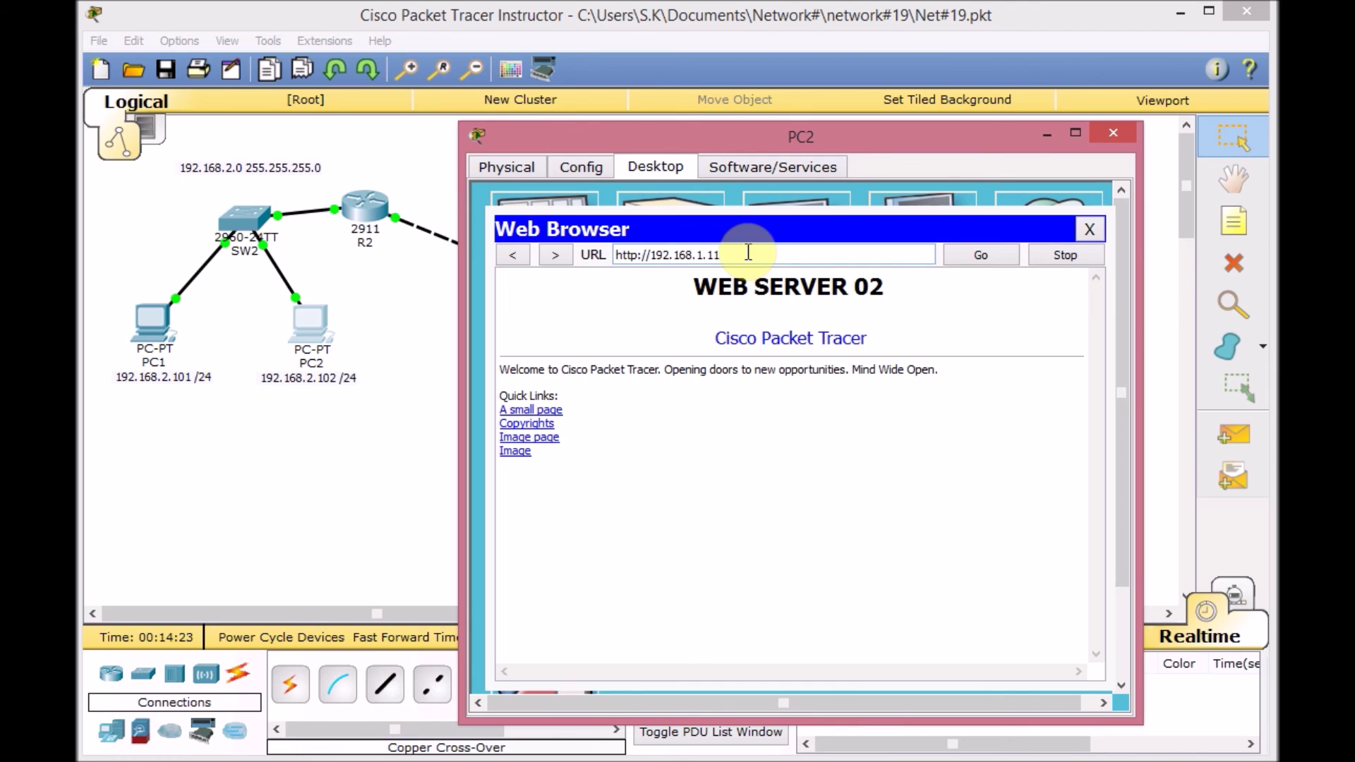
pyautogui.click(1090, 229)
pyautogui.click(1123, 144)
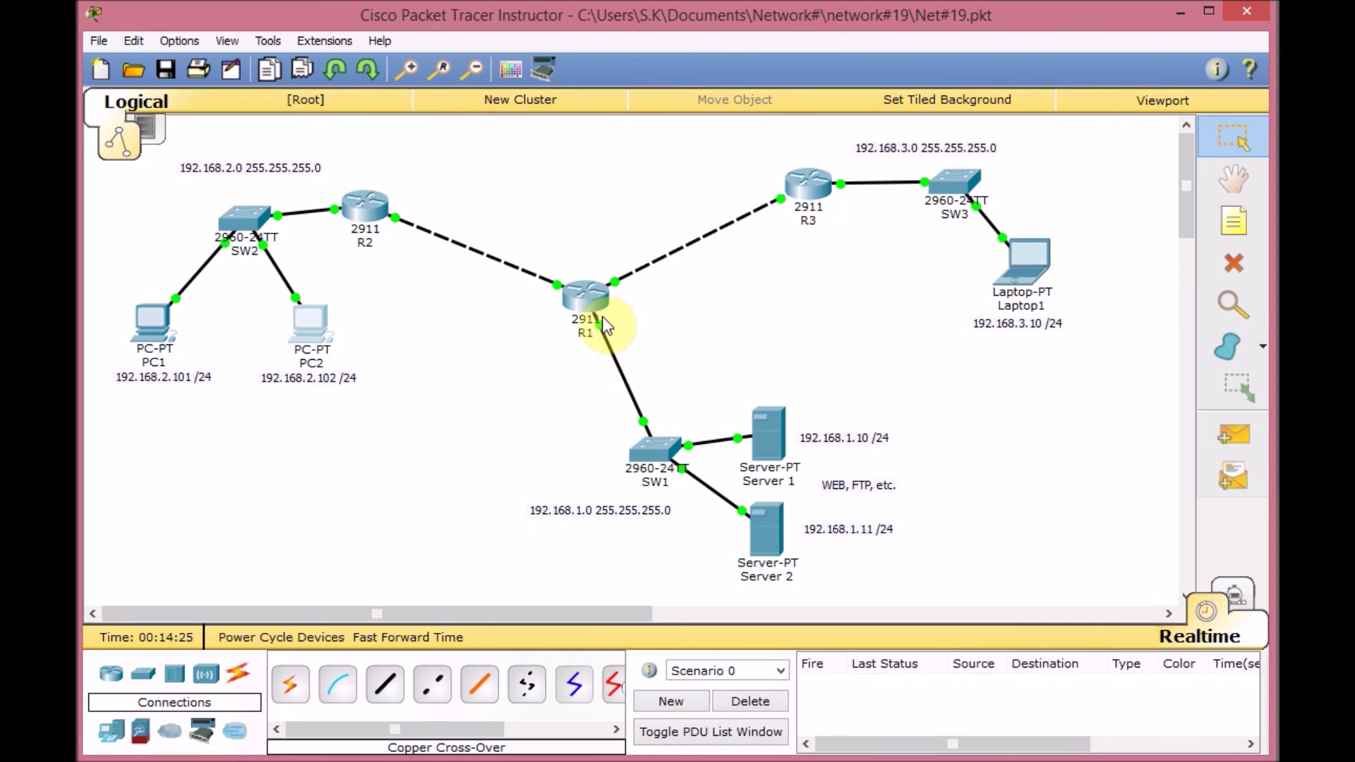
# Step: Rerun 'sh access-lists' on R1 to confirm 16 www, 12 deny and 33 permit-any matches
pyautogui.click(600, 314)
pyautogui.press('Up')
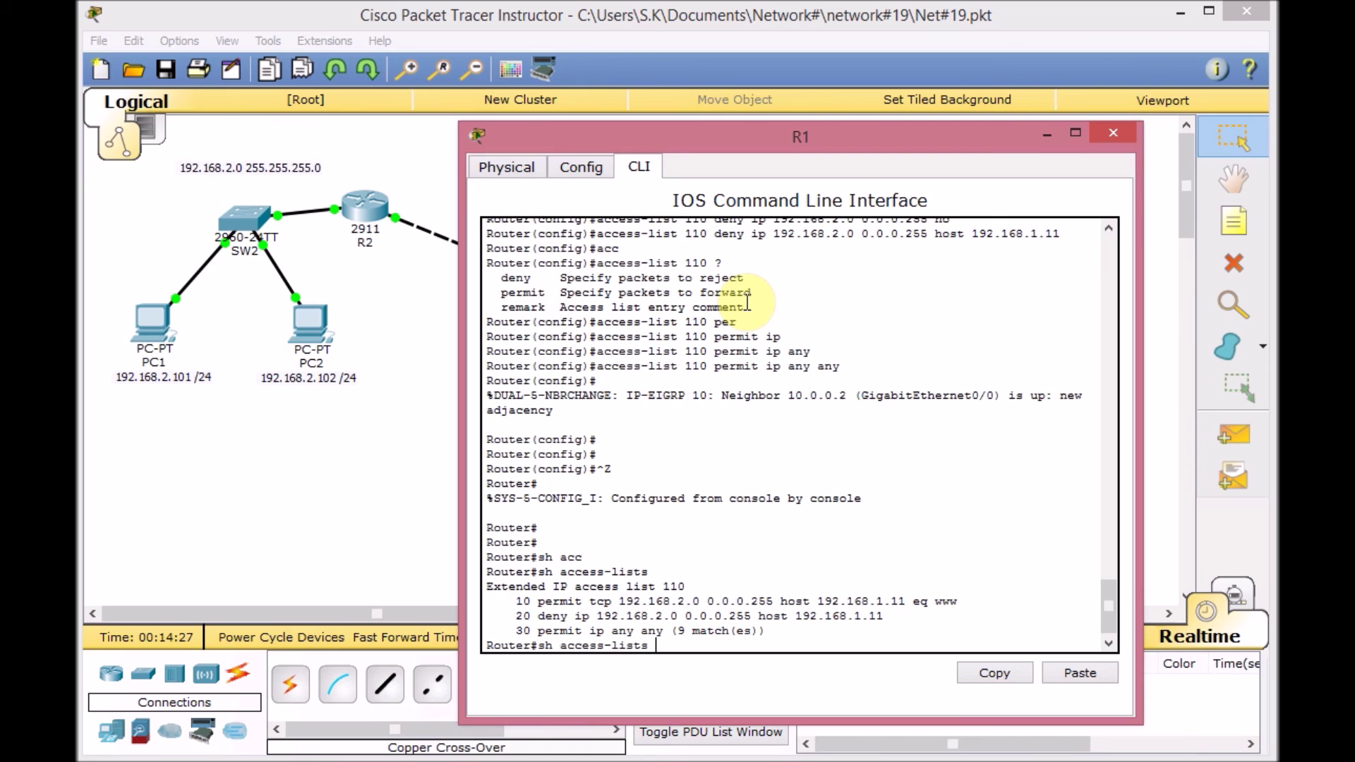
pyautogui.press('Return')
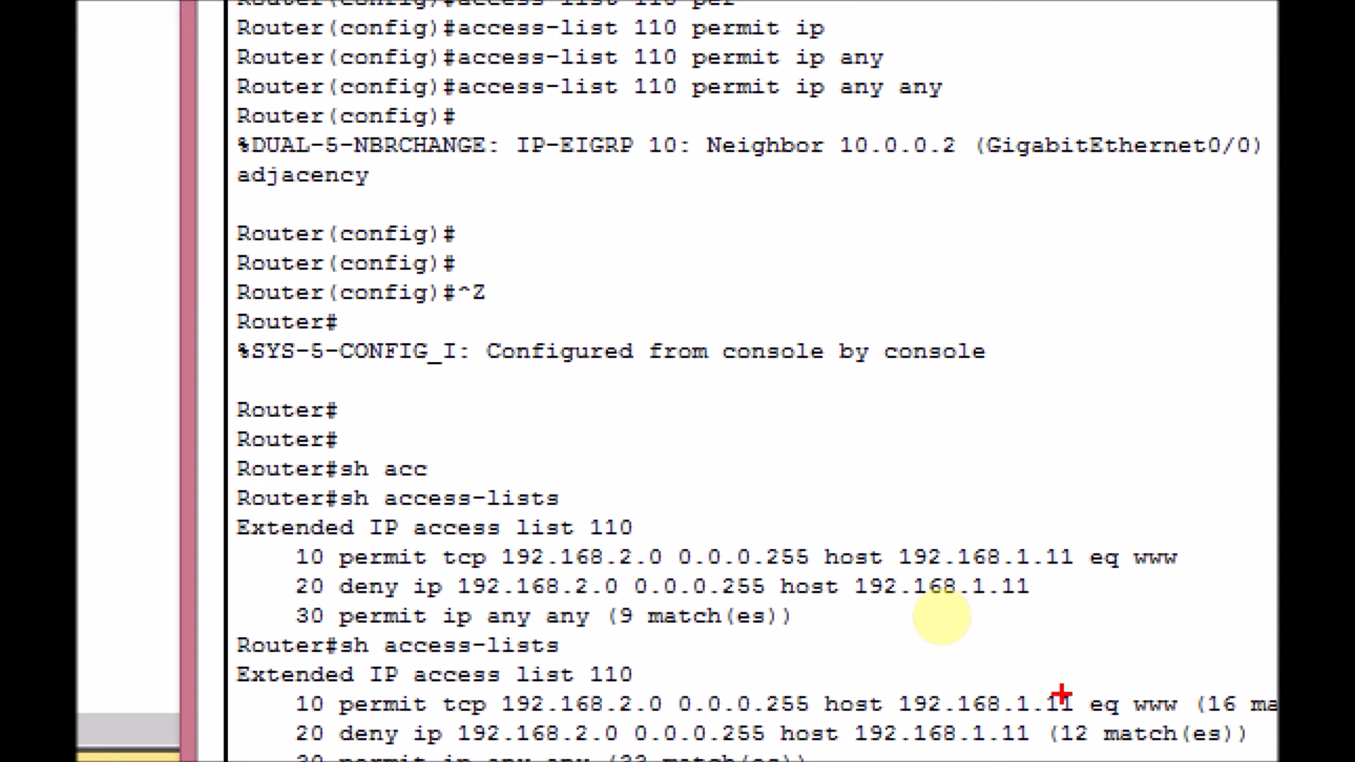
pyautogui.moveTo(1193, 717)
pyautogui.mouseDown()
pyautogui.moveTo(1091, 705)
pyautogui.moveTo(1140, 693)
pyautogui.mouseUp()
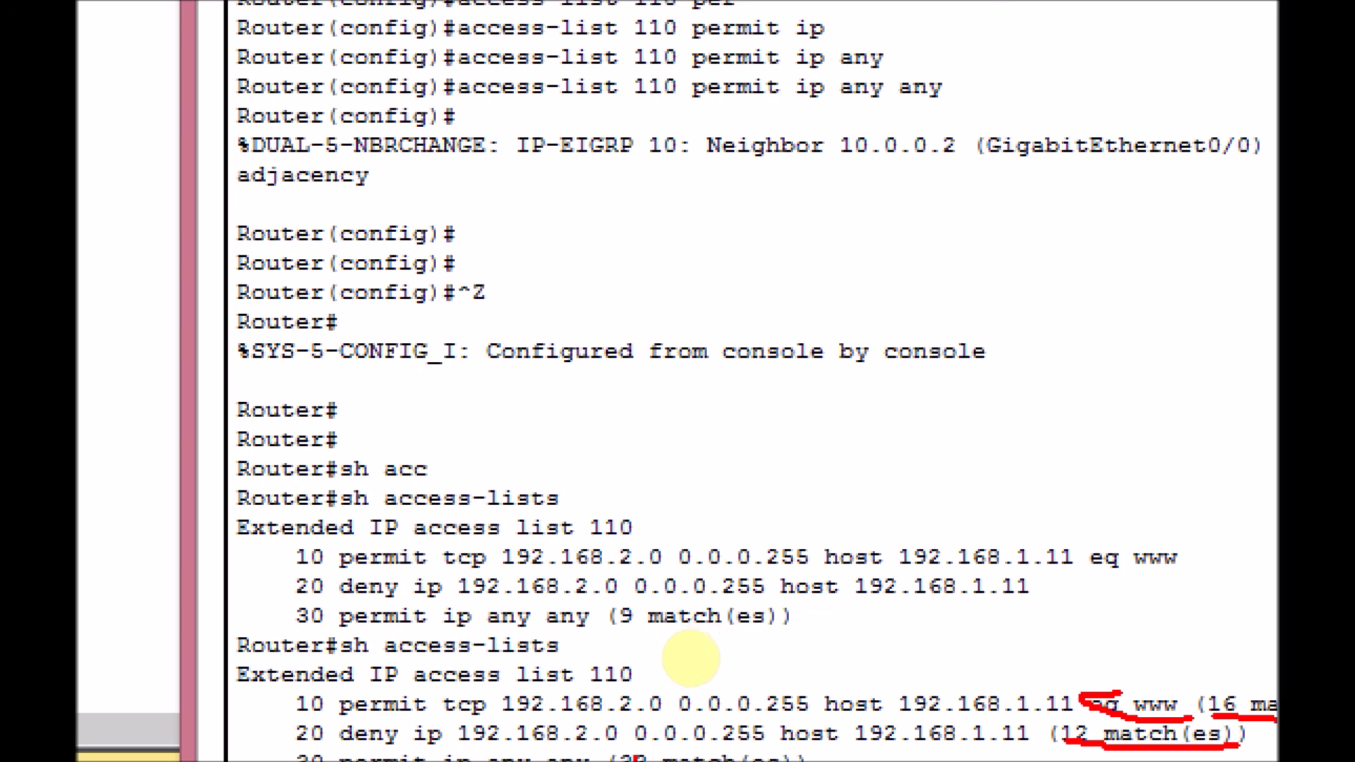
pyautogui.moveTo(305, 754)
pyautogui.mouseDown()
pyautogui.moveTo(288, 744)
pyautogui.moveTo(318, 720)
pyautogui.moveTo(331, 750)
pyautogui.mouseUp()
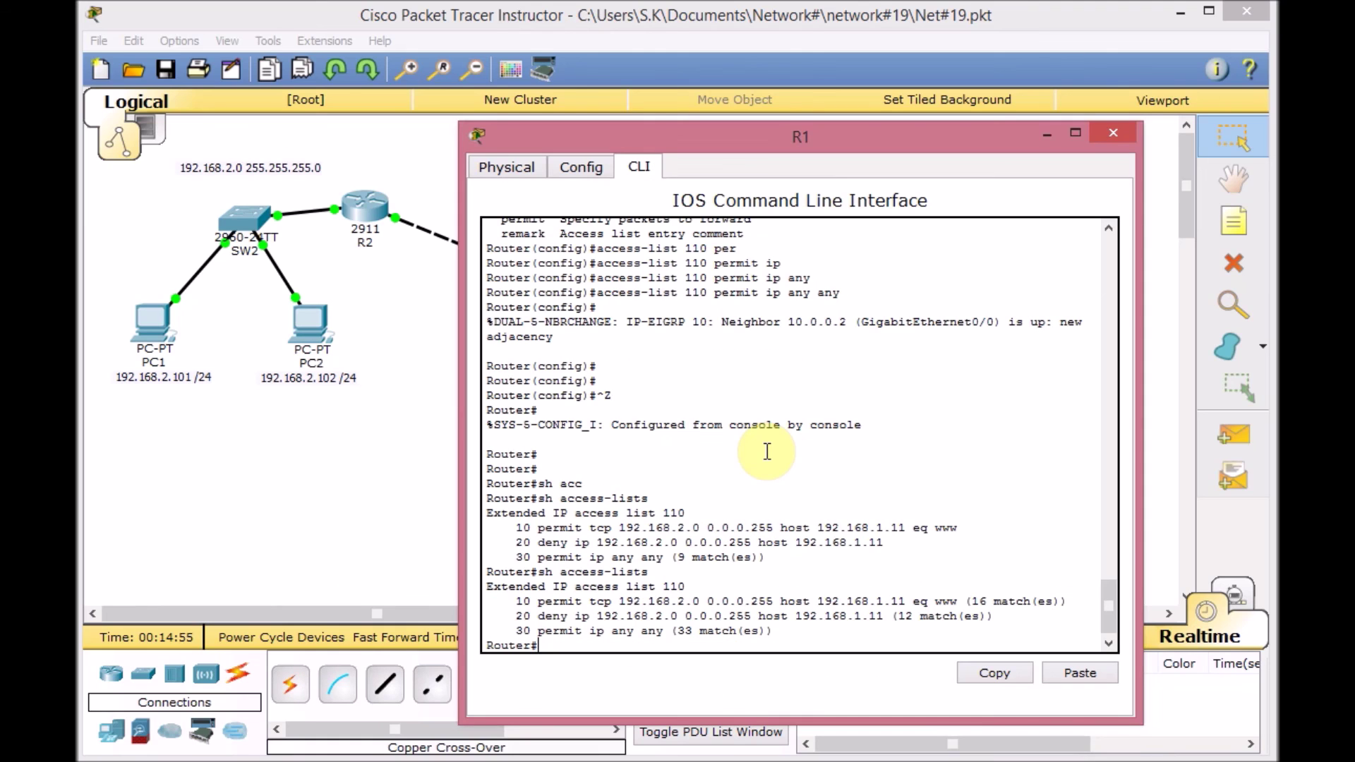
pyautogui.click(442, 497)
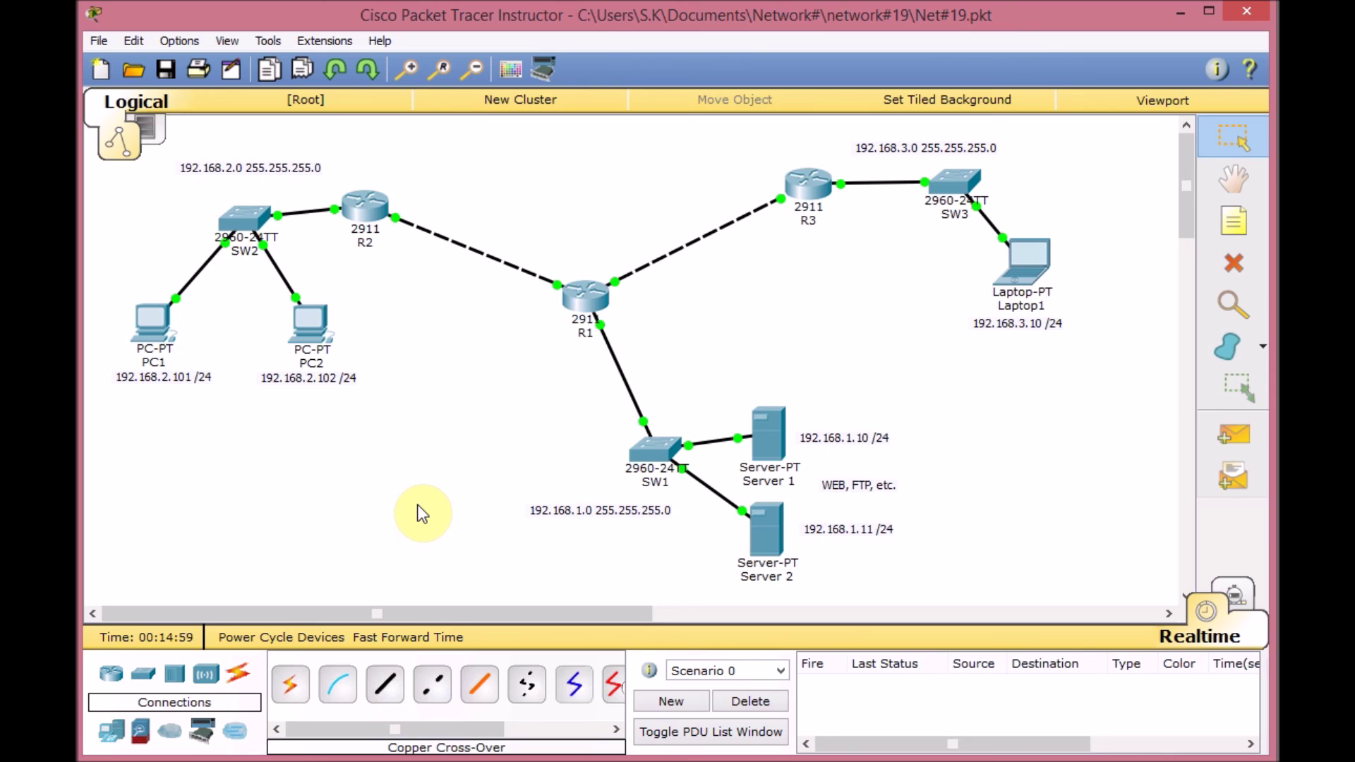